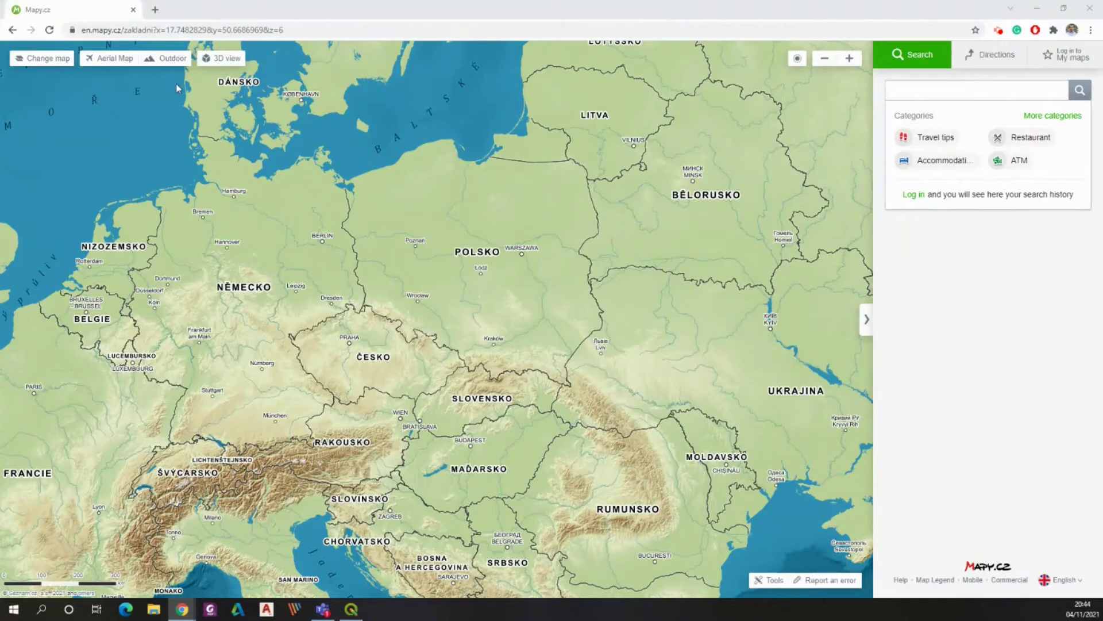
# - Switch to the Outdoor map and locate the blue Dębica - Zamek Kamieniec hiking trail south of Jazowa
pyautogui.click(170, 60)
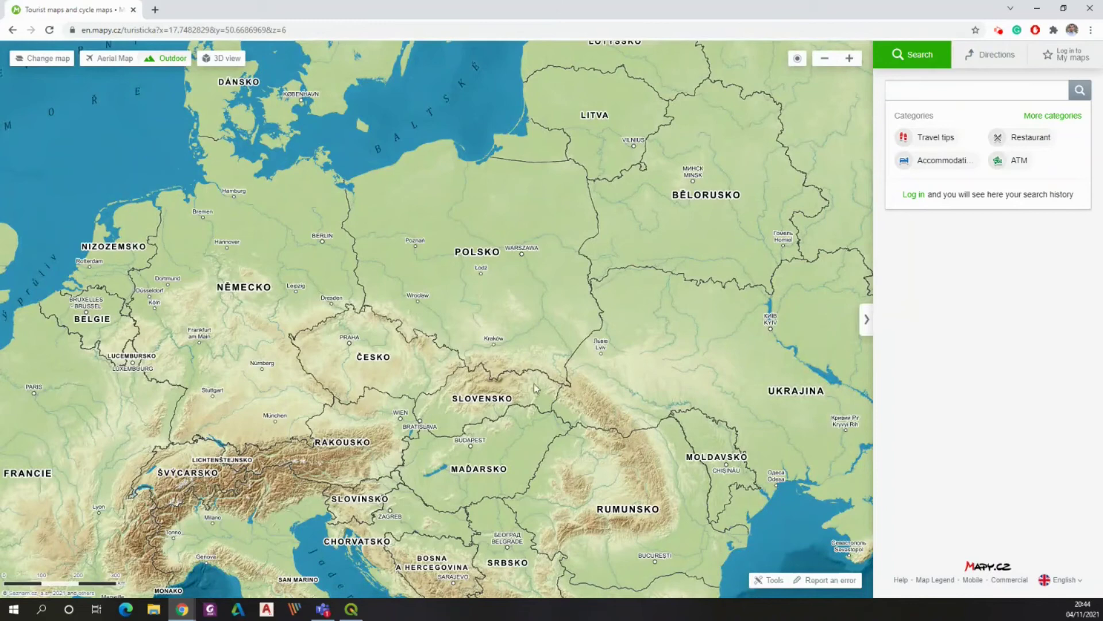
pyautogui.scroll(2, 543, 361)
pyautogui.scroll(1, 513, 347)
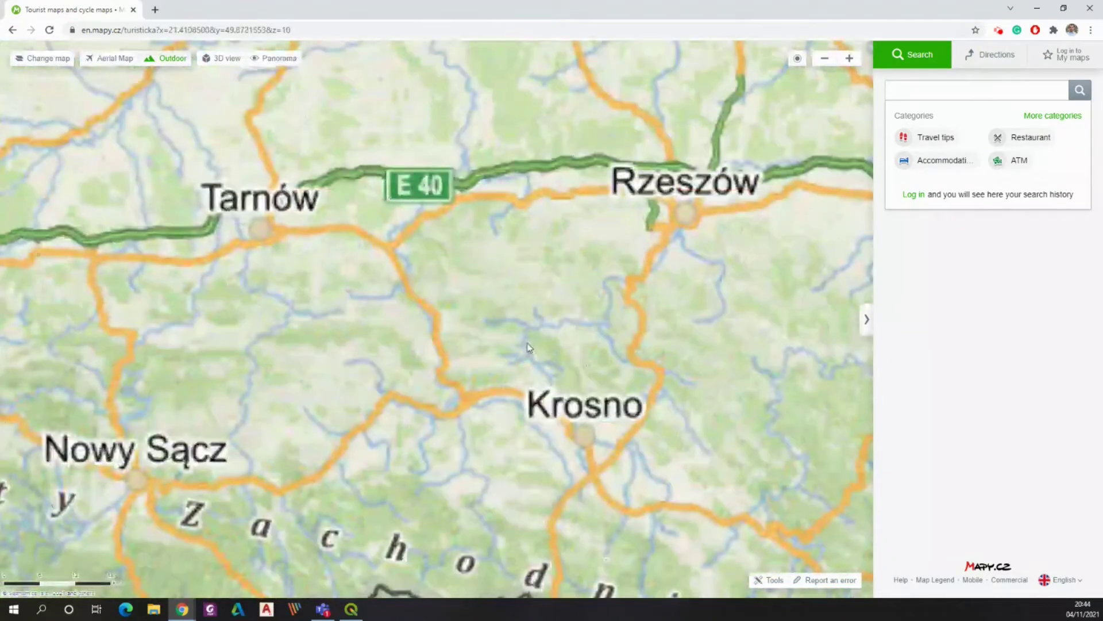
pyautogui.scroll(1, 516, 352)
pyautogui.scroll(3, 520, 350)
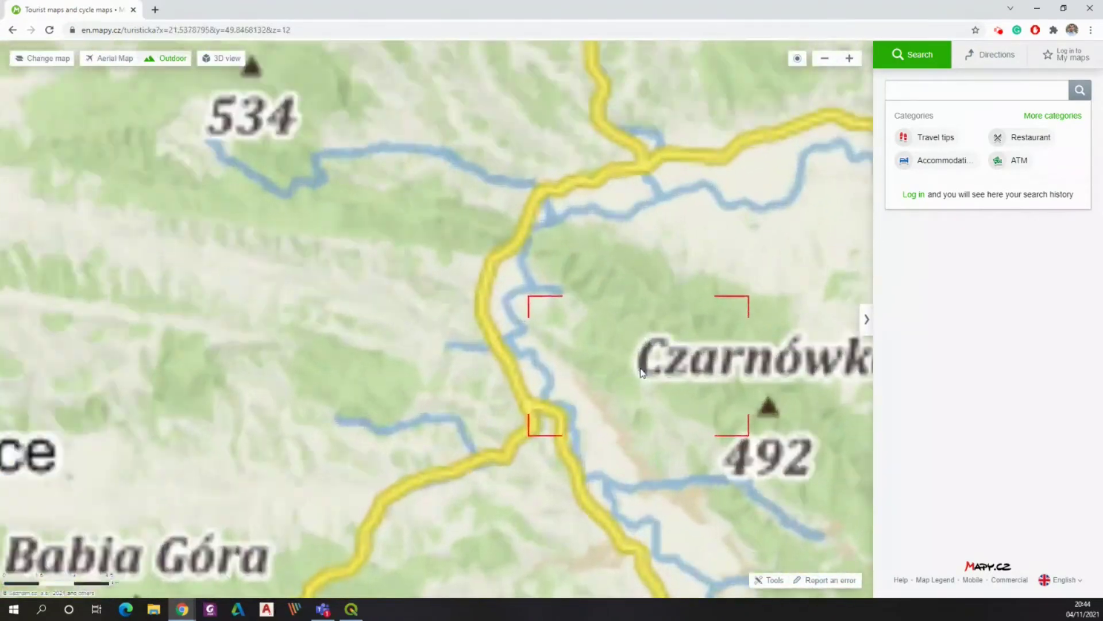
pyautogui.scroll(1, 642, 372)
pyautogui.moveTo(599, 326); pyautogui.dragTo(301, 390)
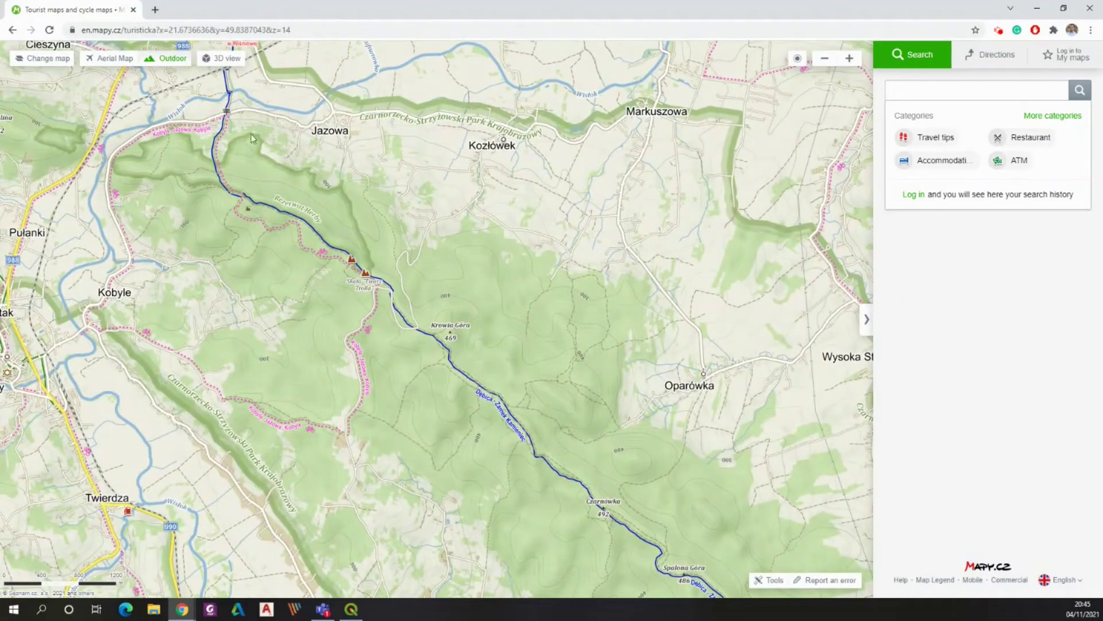
# - Trace the blue trail southeast through Rzepnik and Królewska Góra to its southern end at Podzamcze
pyautogui.moveTo(451, 460); pyautogui.dragTo(323, 271)
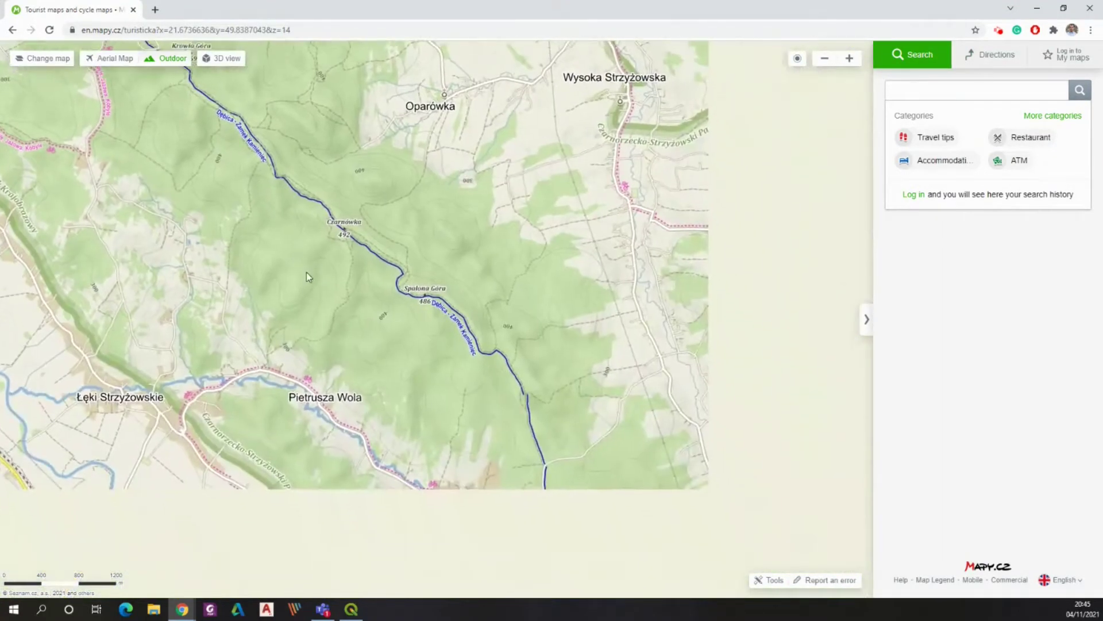
pyautogui.moveTo(524, 516); pyautogui.dragTo(468, 402)
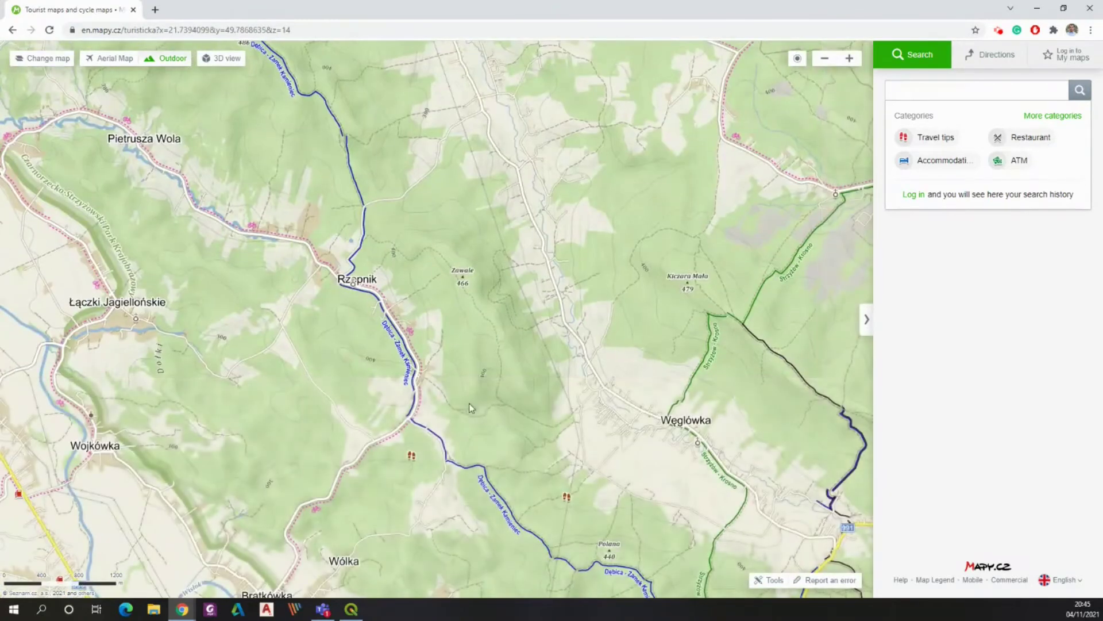
pyautogui.moveTo(495, 448); pyautogui.dragTo(513, 428)
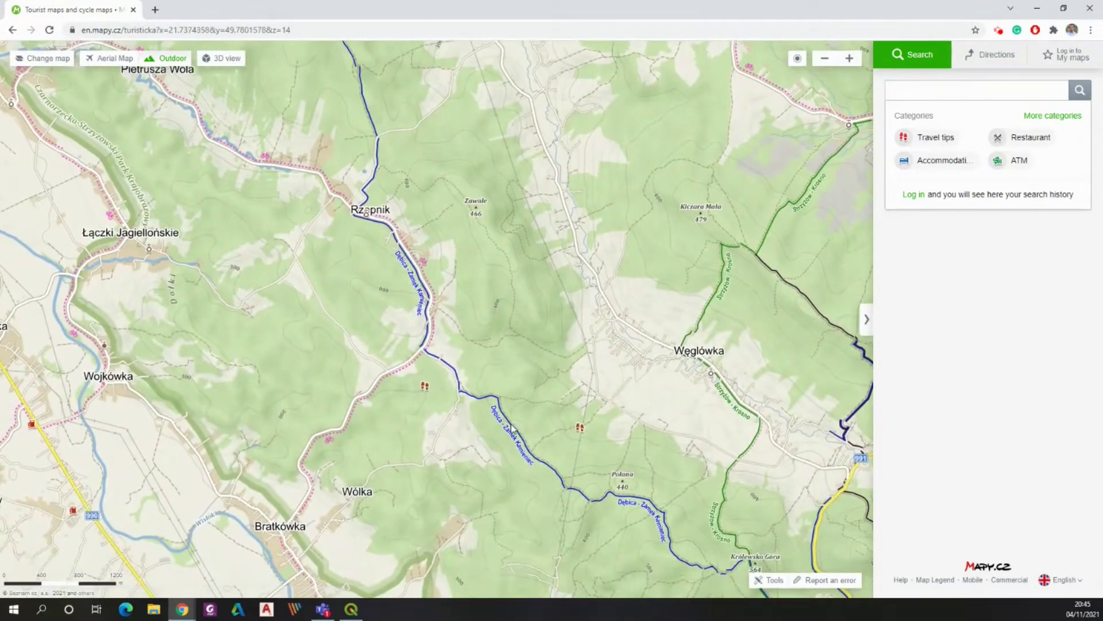
pyautogui.moveTo(536, 464); pyautogui.dragTo(342, 303)
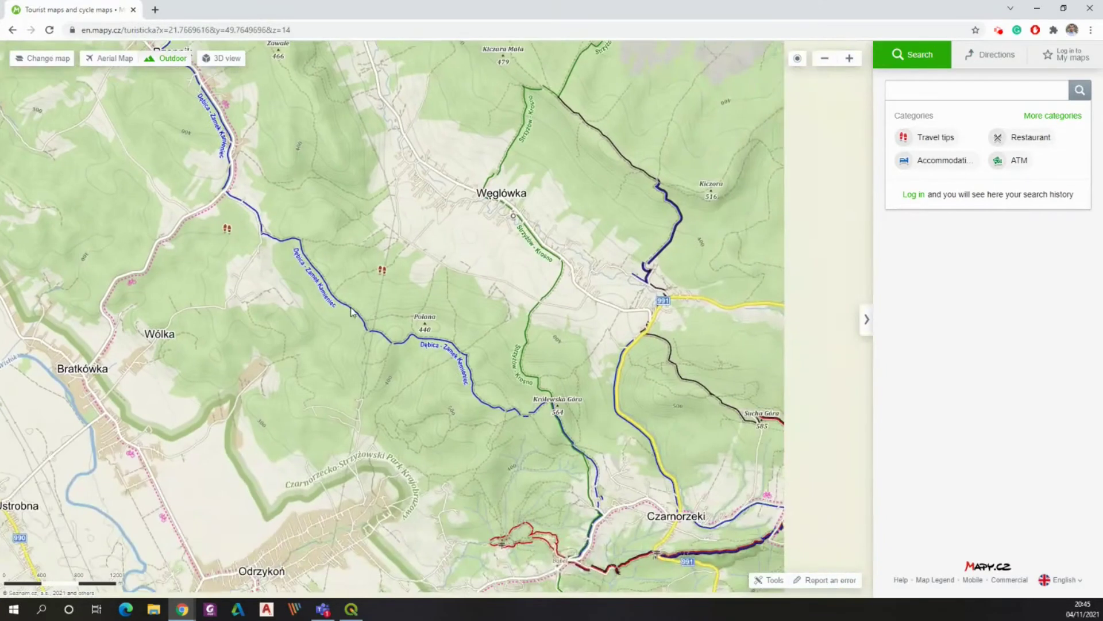
pyautogui.moveTo(457, 416); pyautogui.dragTo(329, 302)
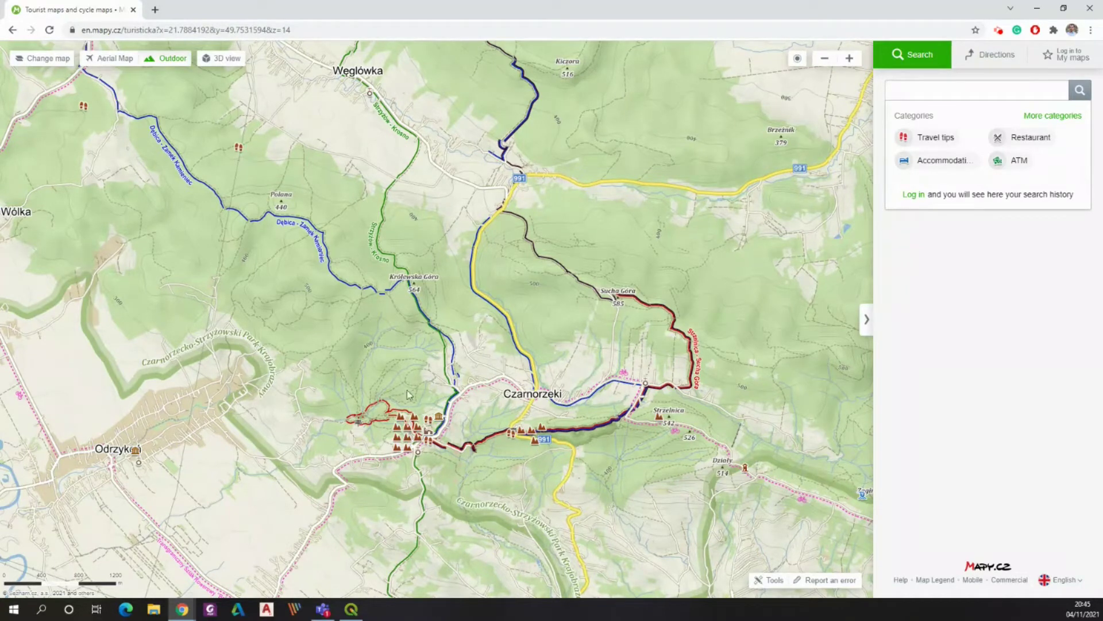
pyautogui.moveTo(379, 366); pyautogui.dragTo(542, 330)
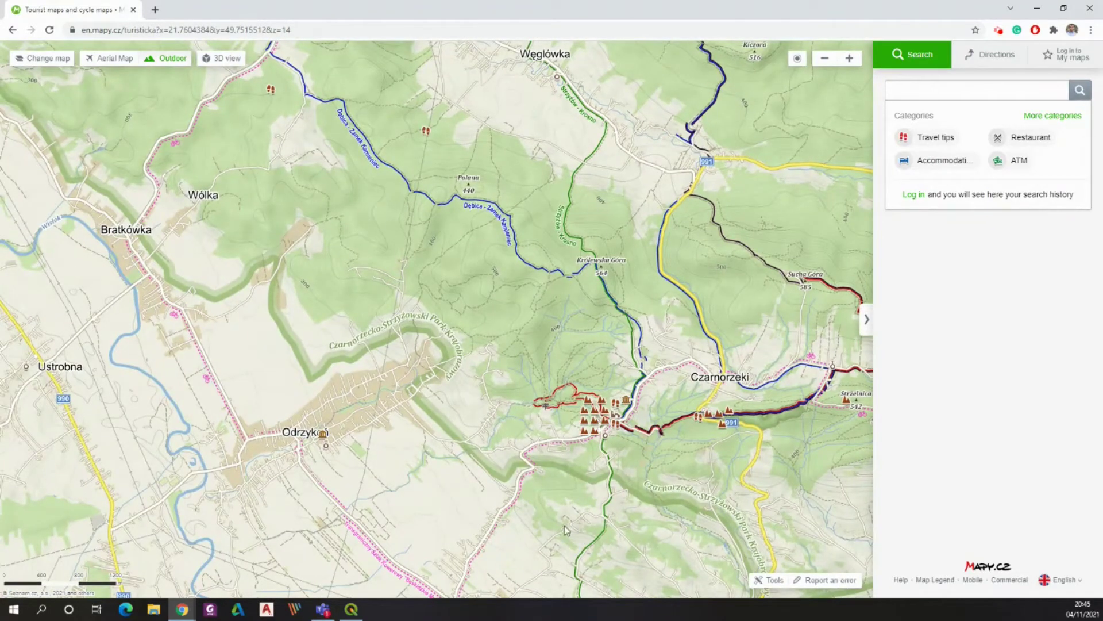
pyautogui.scroll(2, 604, 431)
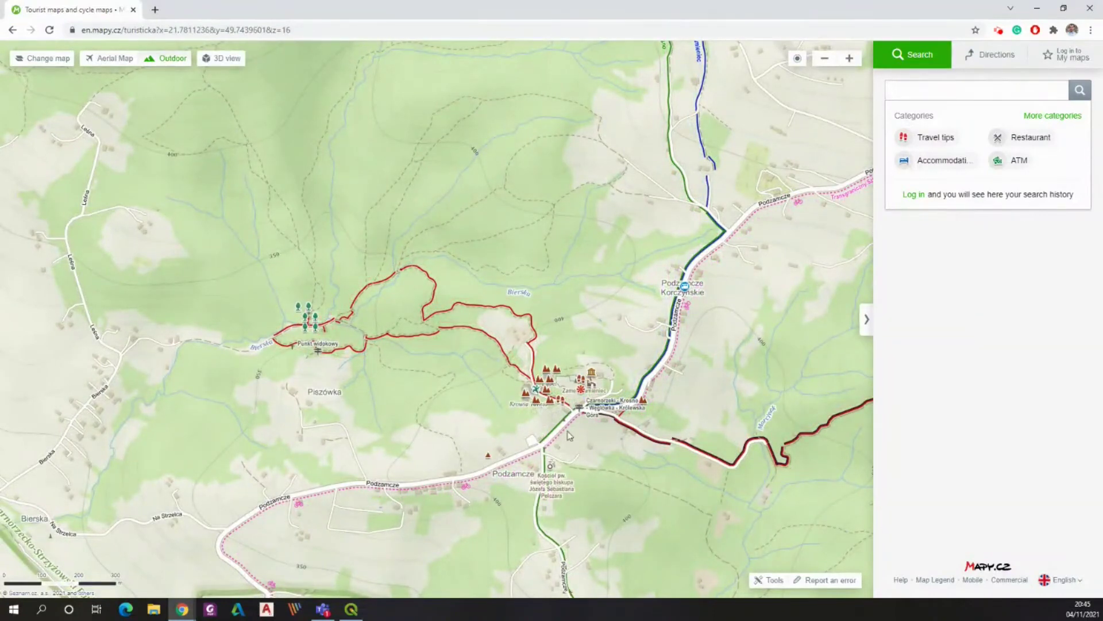
# - Examine the blue trail's northern end north of Dębica, around Brzeźnica
pyautogui.scroll(-3, 600, 399)
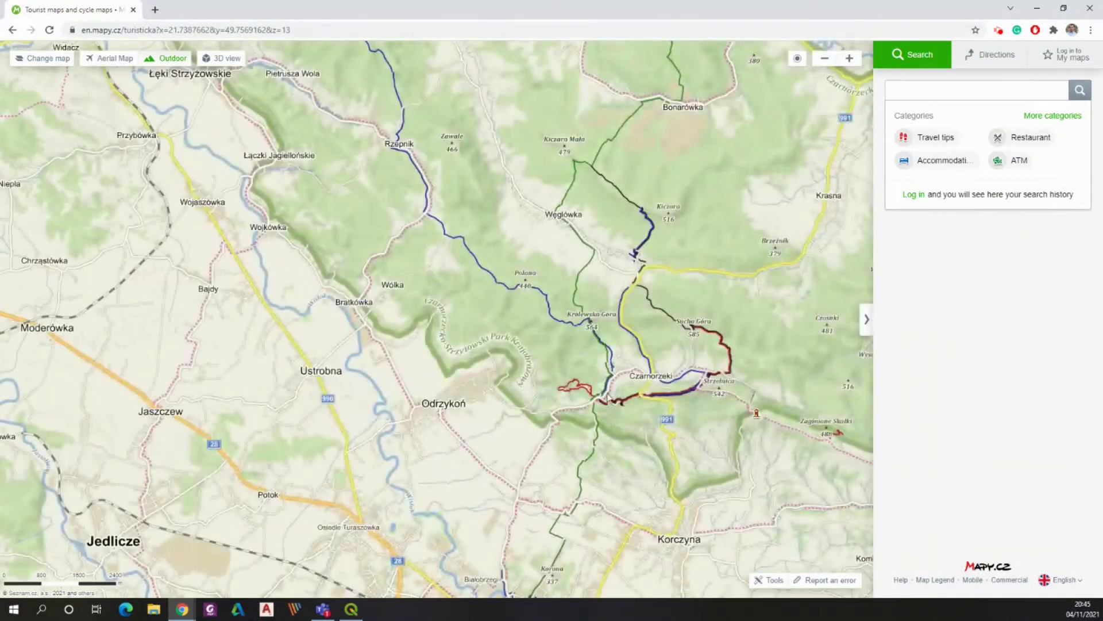
pyautogui.scroll(-1, 607, 398)
pyautogui.moveTo(489, 252); pyautogui.dragTo(668, 532)
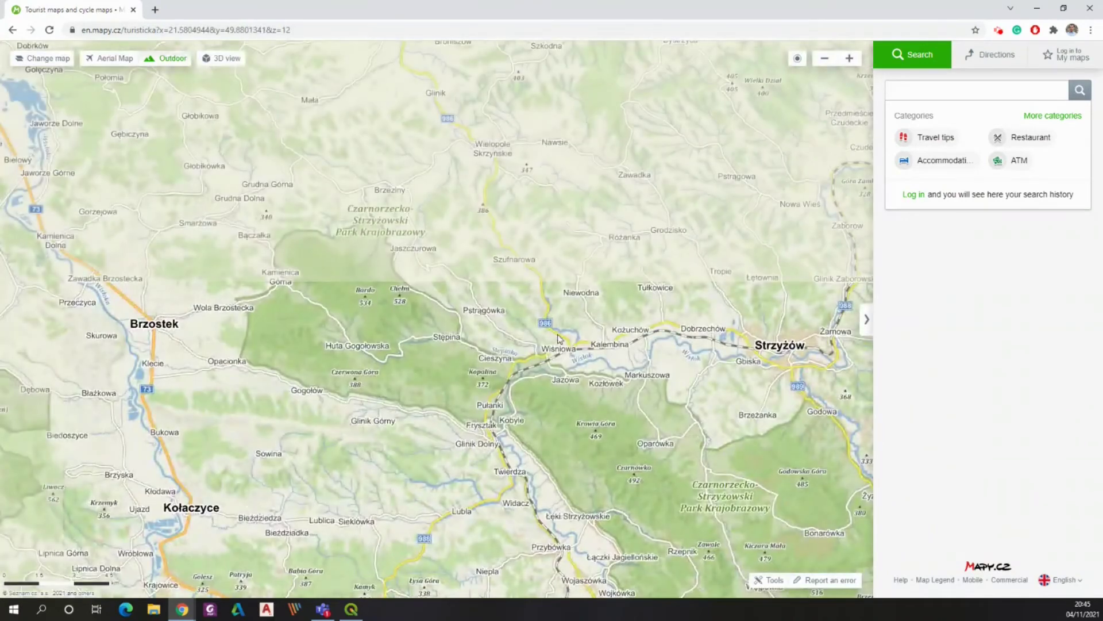
pyautogui.moveTo(545, 398); pyautogui.dragTo(563, 614)
pyautogui.moveTo(486, 289); pyautogui.dragTo(452, 387)
pyautogui.moveTo(563, 396); pyautogui.dragTo(718, 525)
pyautogui.scroll(2, 474, 342)
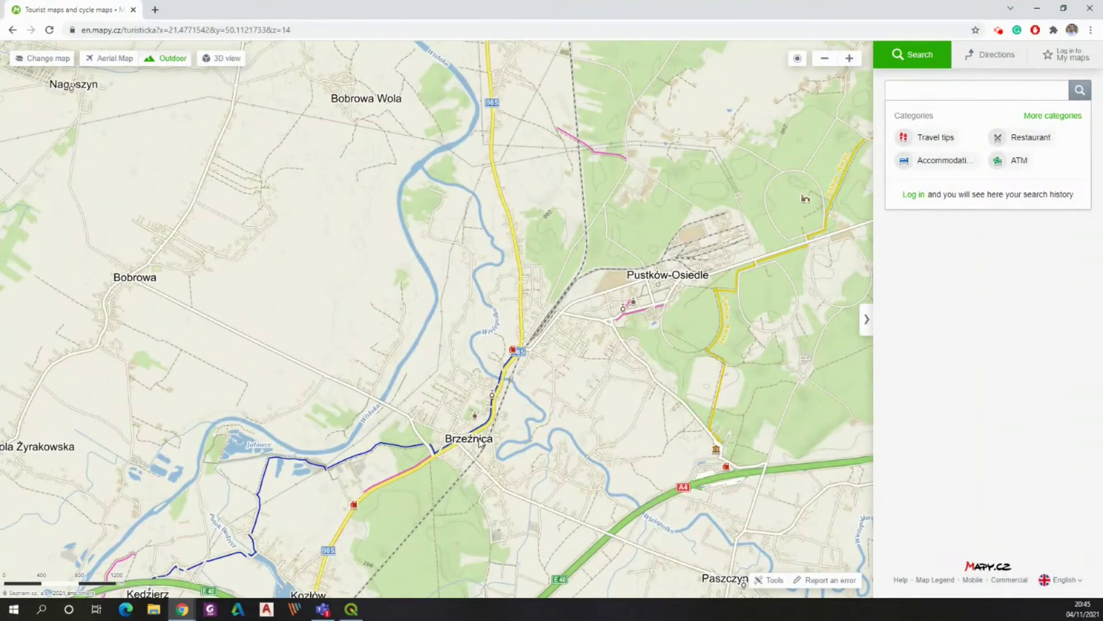
pyautogui.scroll(-1, 501, 365)
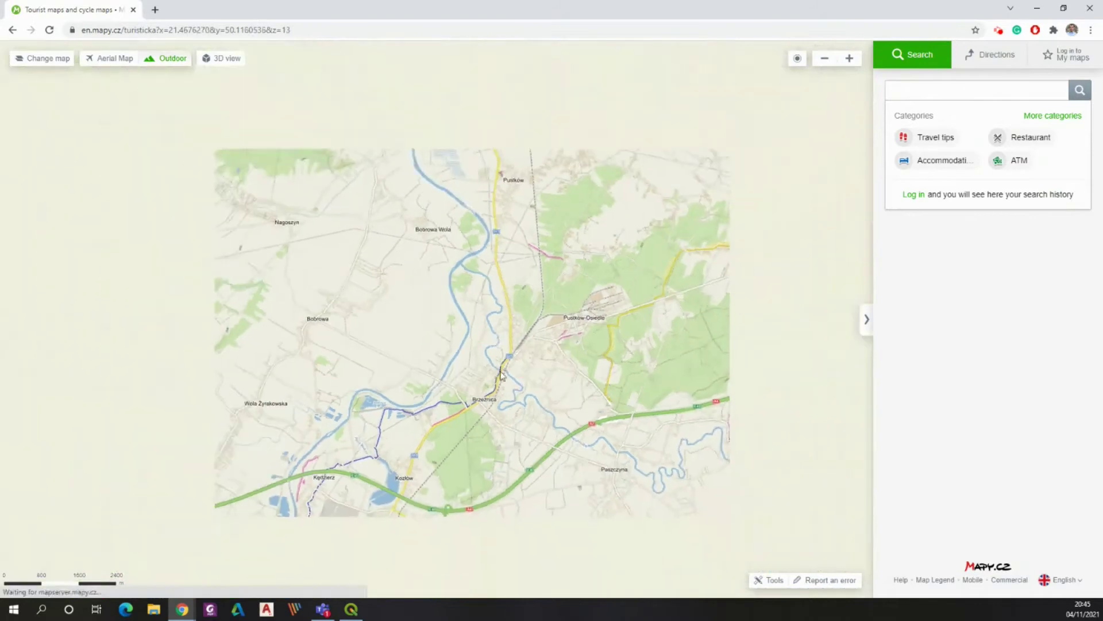
pyautogui.scroll(-2, 506, 401)
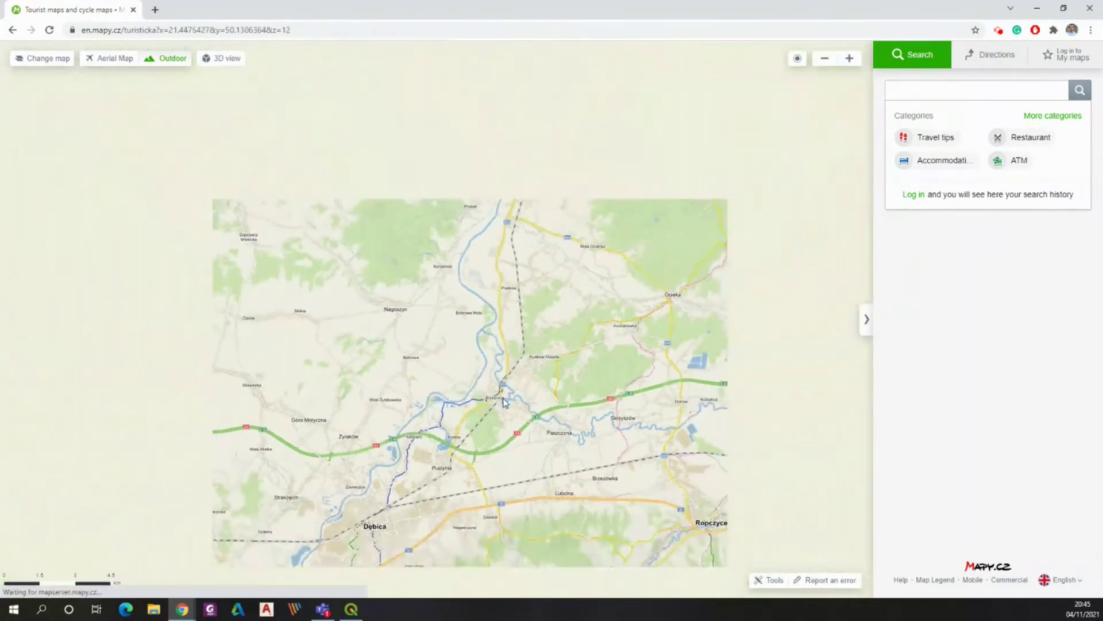
pyautogui.scroll(1, 411, 322)
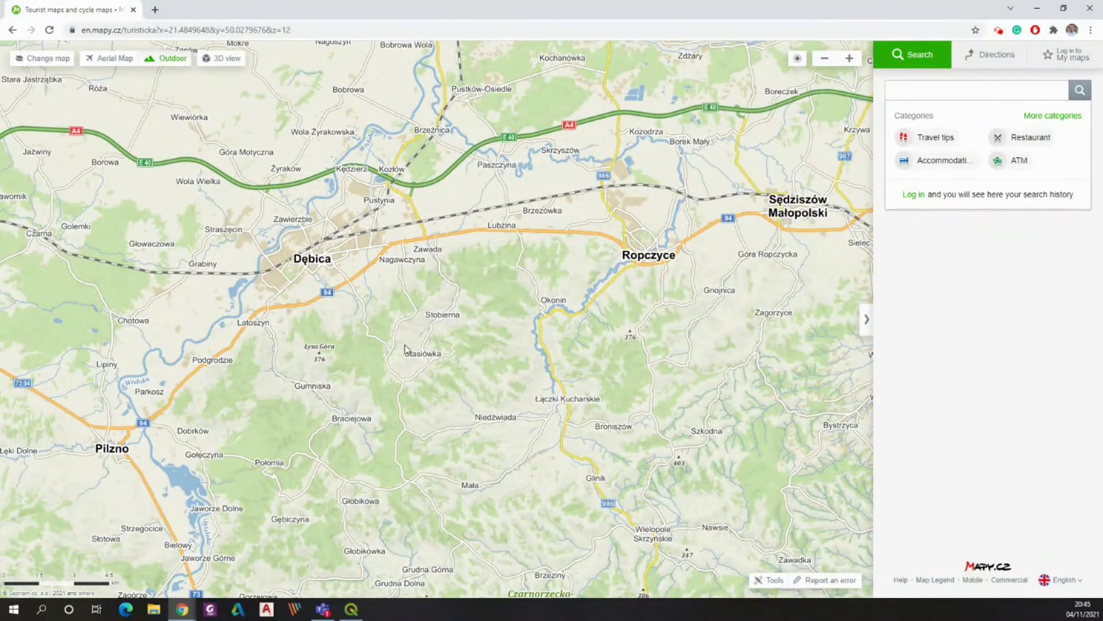
# - Examine the area from Dębica south through the Czarnorzecko-Strzyżowski park to the trail junction at Zamek Kamieniec
pyautogui.moveTo(595, 443); pyautogui.dragTo(398, 170)
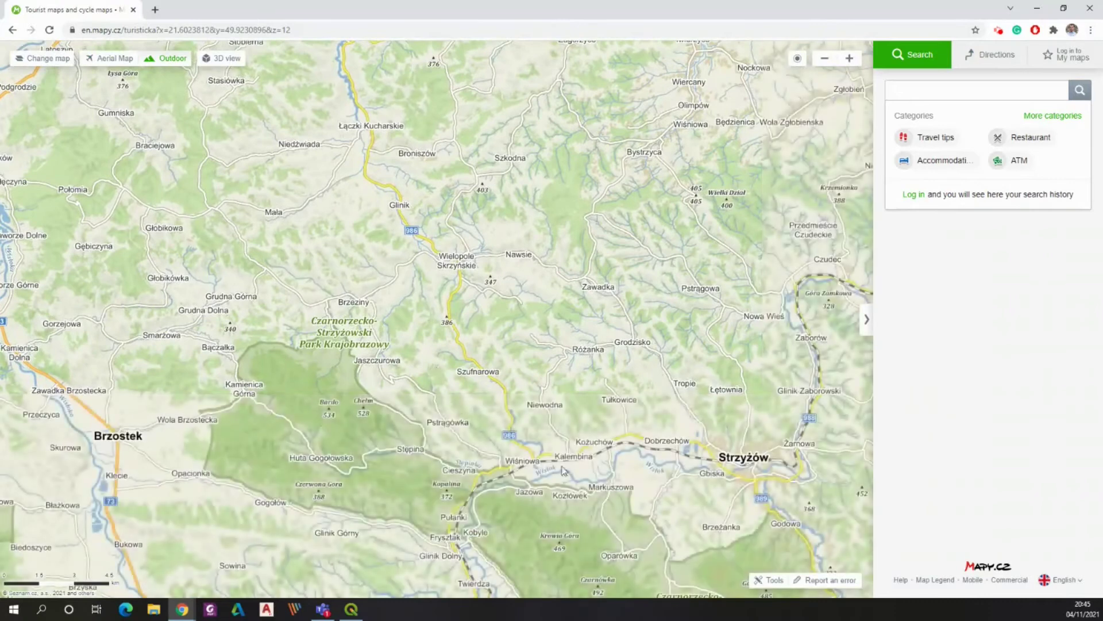
pyautogui.moveTo(628, 485); pyautogui.dragTo(415, 109)
pyautogui.moveTo(453, 272); pyautogui.dragTo(559, 418)
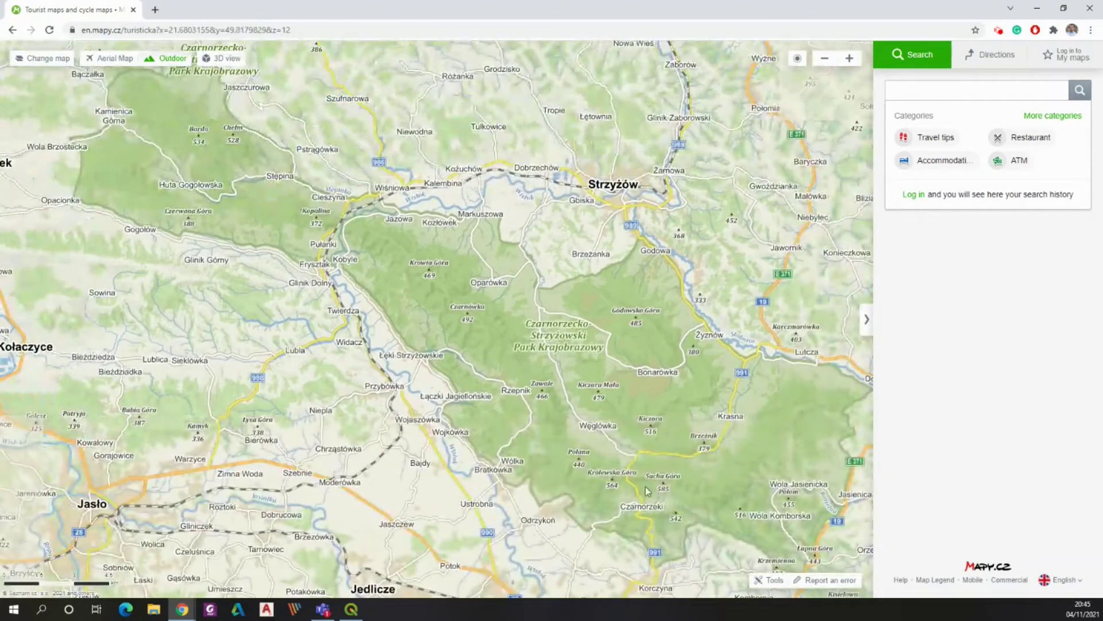
pyautogui.moveTo(665, 492); pyautogui.dragTo(546, 382)
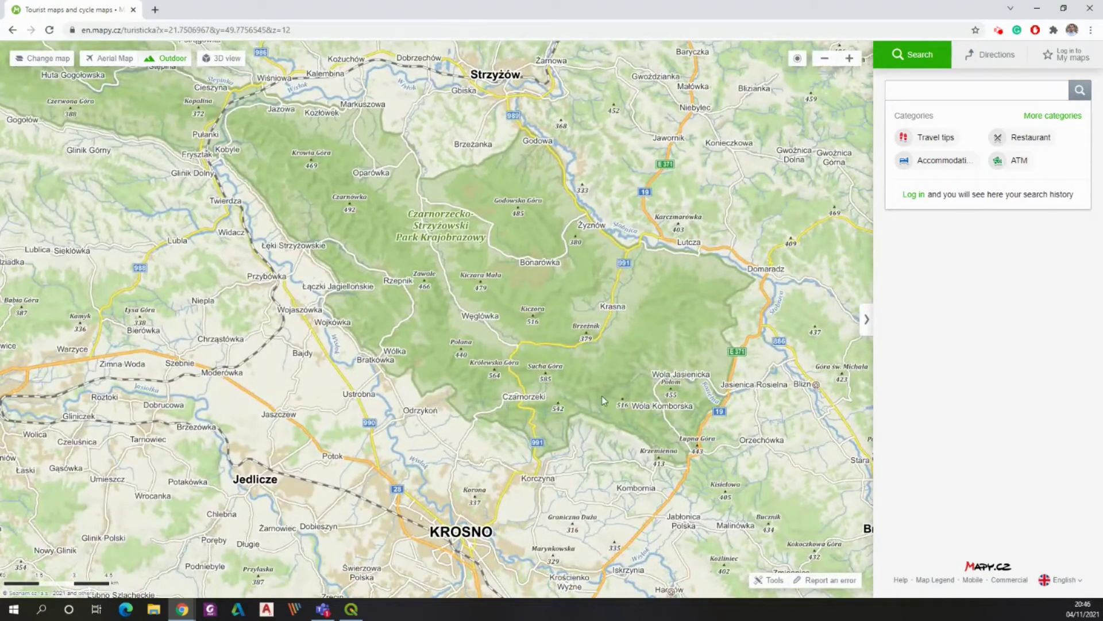
pyautogui.scroll(2, 517, 397)
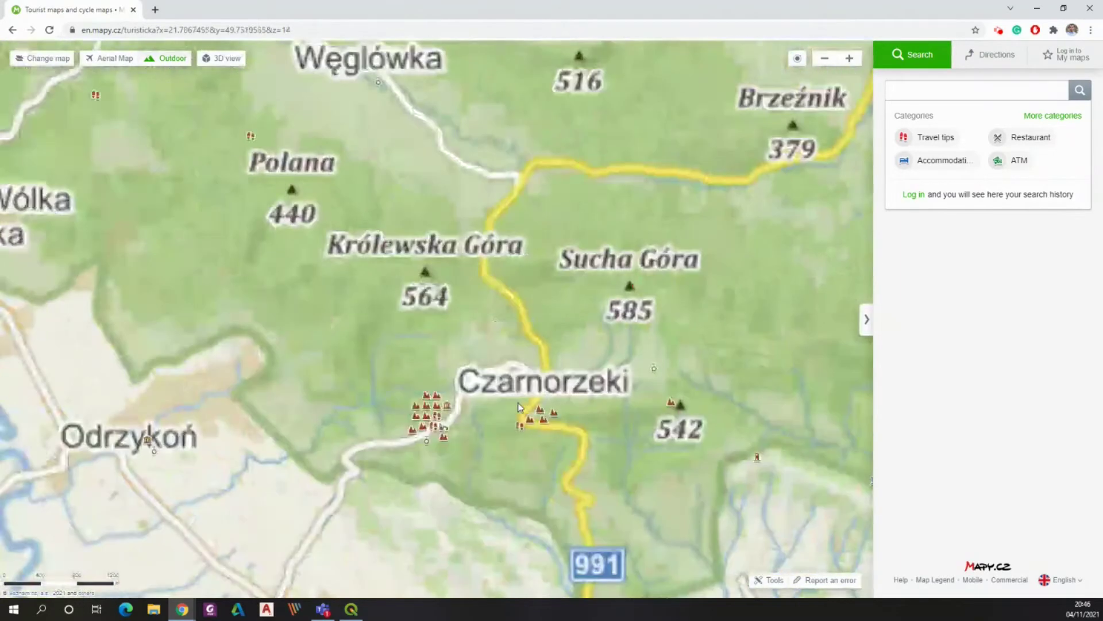
pyautogui.scroll(1, 447, 397)
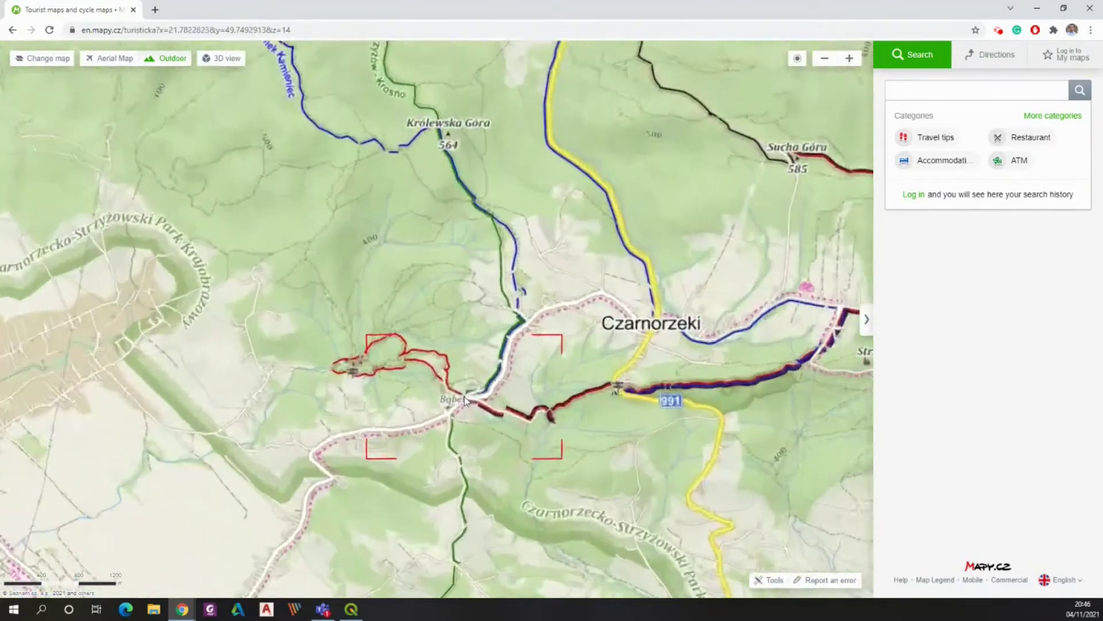
pyautogui.scroll(1, 451, 408)
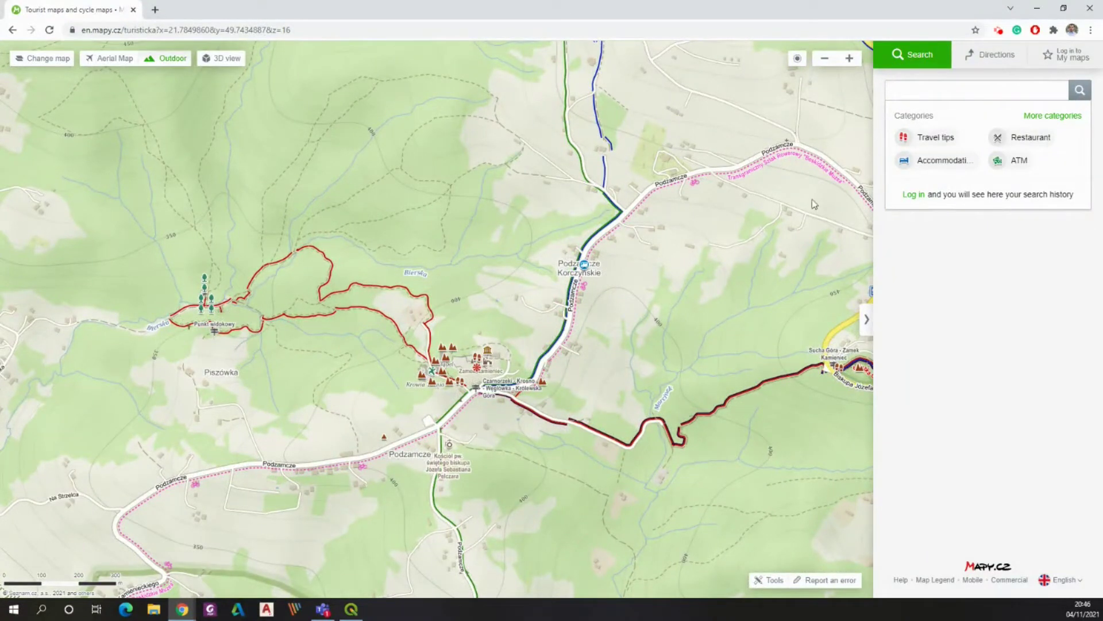
# - Open the route planner in walking mode and set the start in Podzamcze, where the blue trail ends below Zamek Kamieniec
pyautogui.click(976, 63)
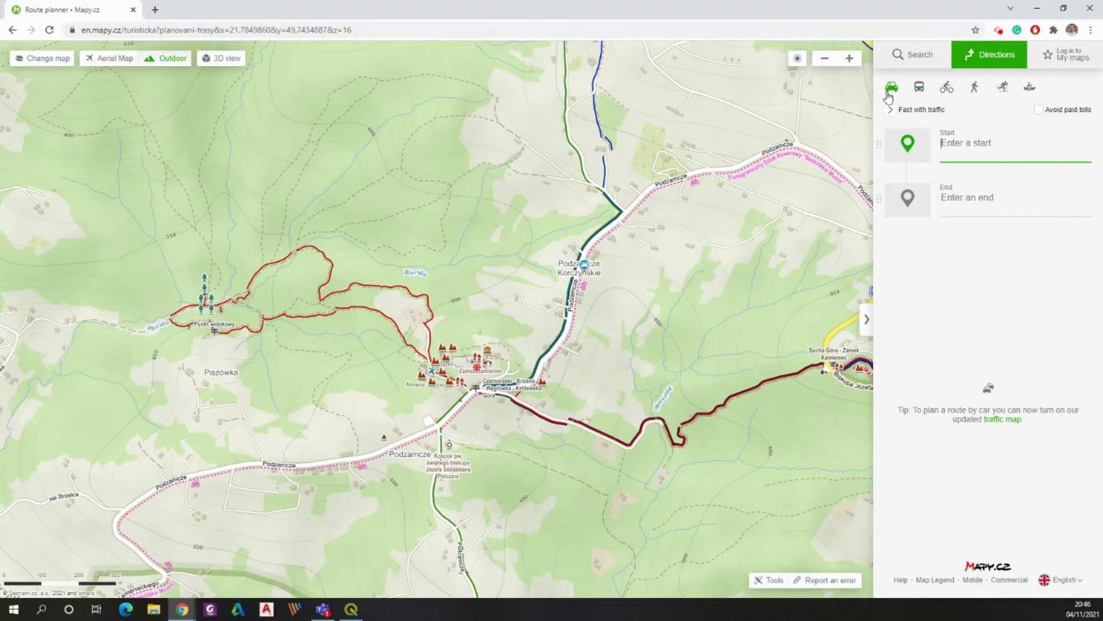
pyautogui.click(976, 92)
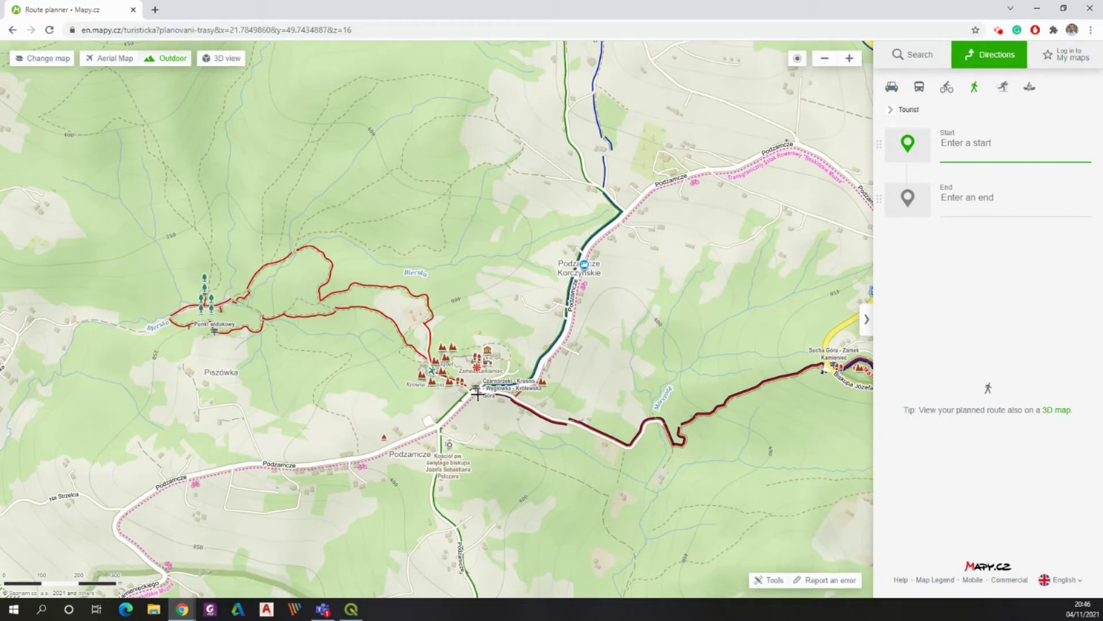
pyautogui.scroll(2, 472, 392)
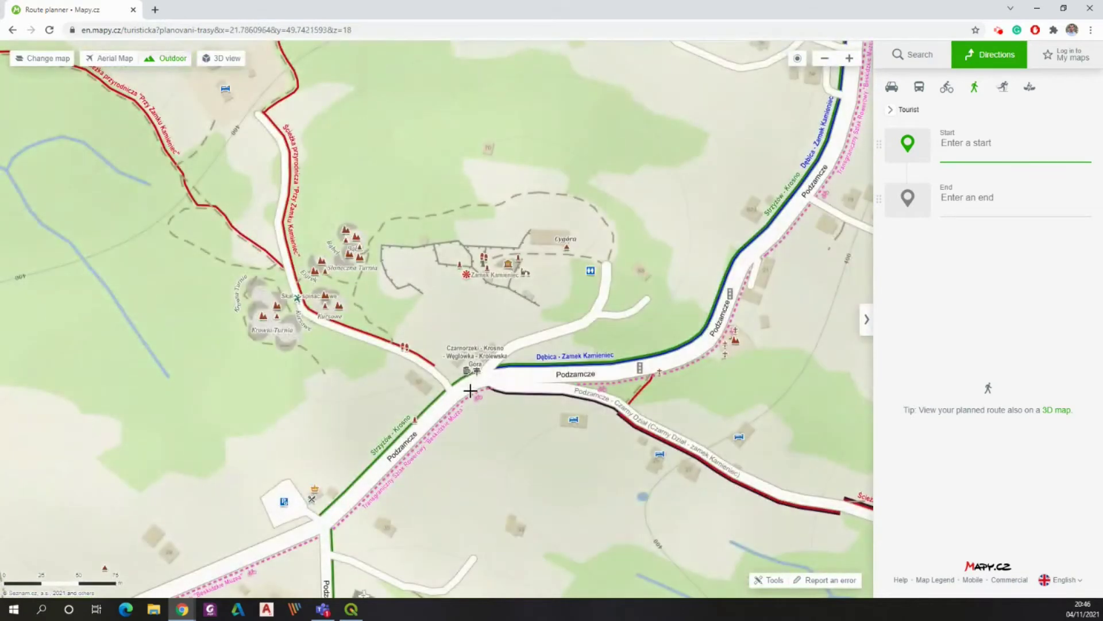
pyautogui.click(495, 368)
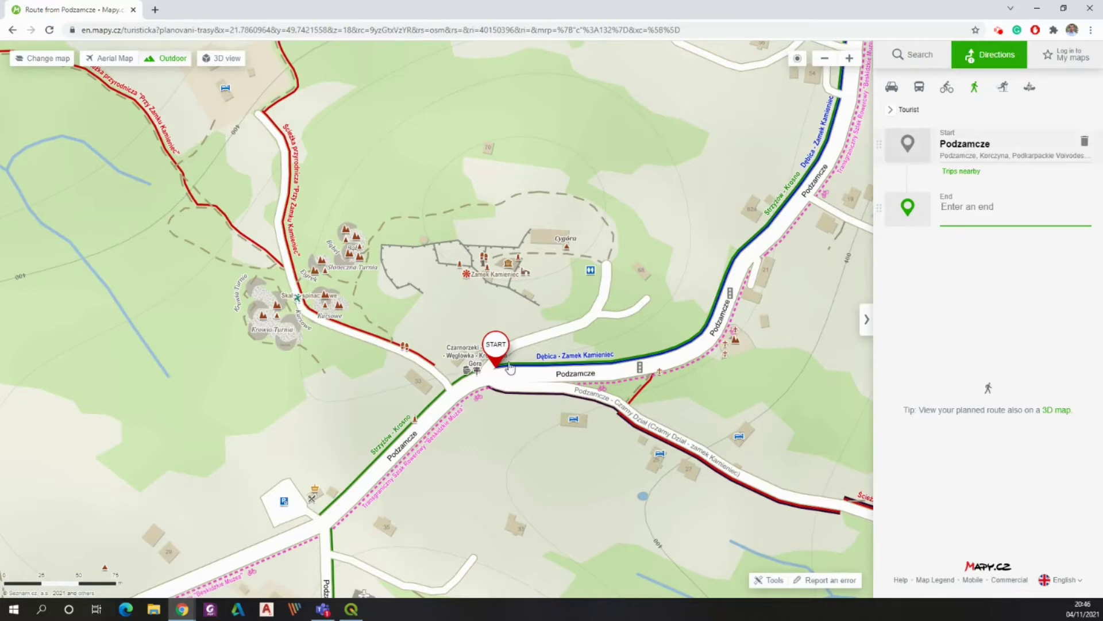
# - Set the route's end at Kolejowa, by the railway at the blue trail's northern end near Brzeźnica
pyautogui.scroll(-4, 509, 364)
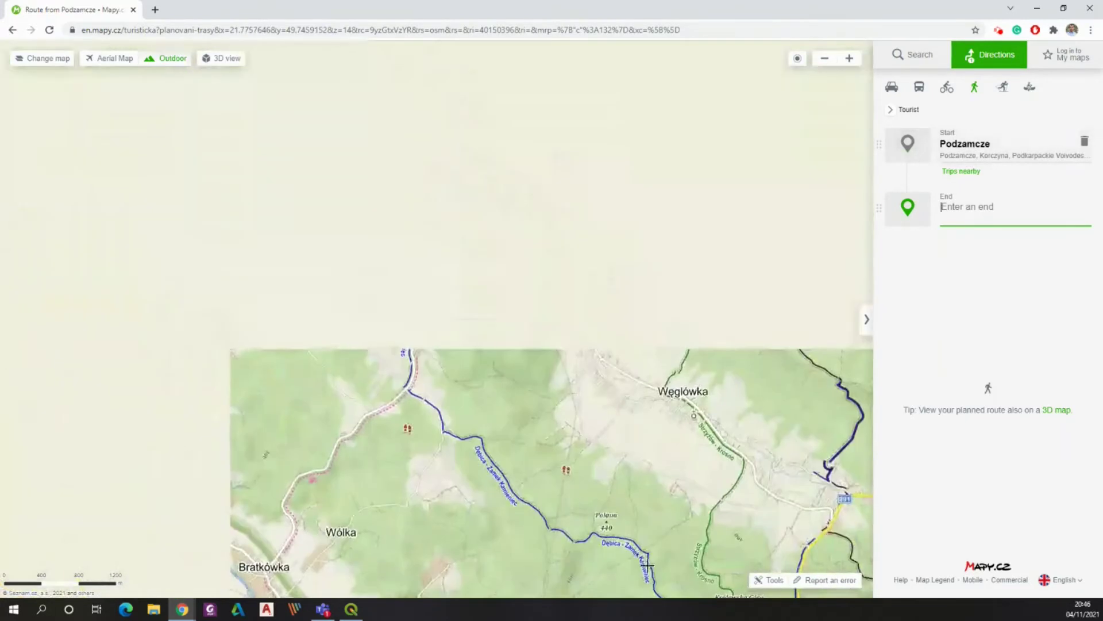
pyautogui.scroll(-1, 512, 362)
pyautogui.moveTo(402, 247); pyautogui.dragTo(571, 485)
pyautogui.moveTo(409, 234); pyautogui.dragTo(592, 511)
pyautogui.moveTo(432, 300); pyautogui.dragTo(660, 567)
pyautogui.moveTo(441, 230); pyautogui.dragTo(559, 431)
pyautogui.moveTo(395, 233); pyautogui.dragTo(568, 499)
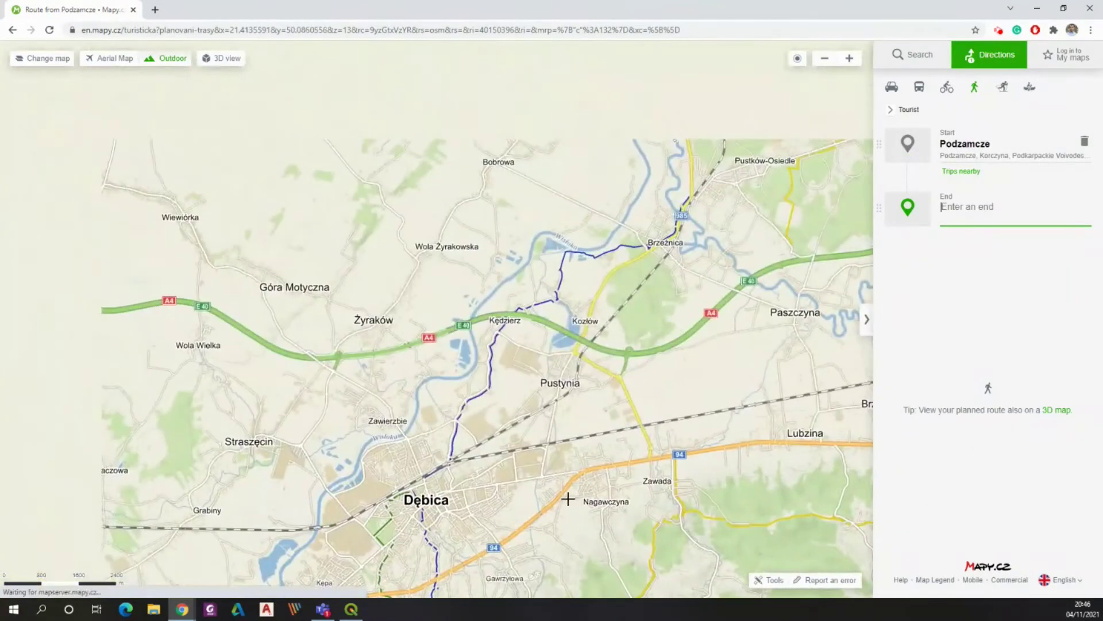
pyautogui.scroll(2, 546, 351)
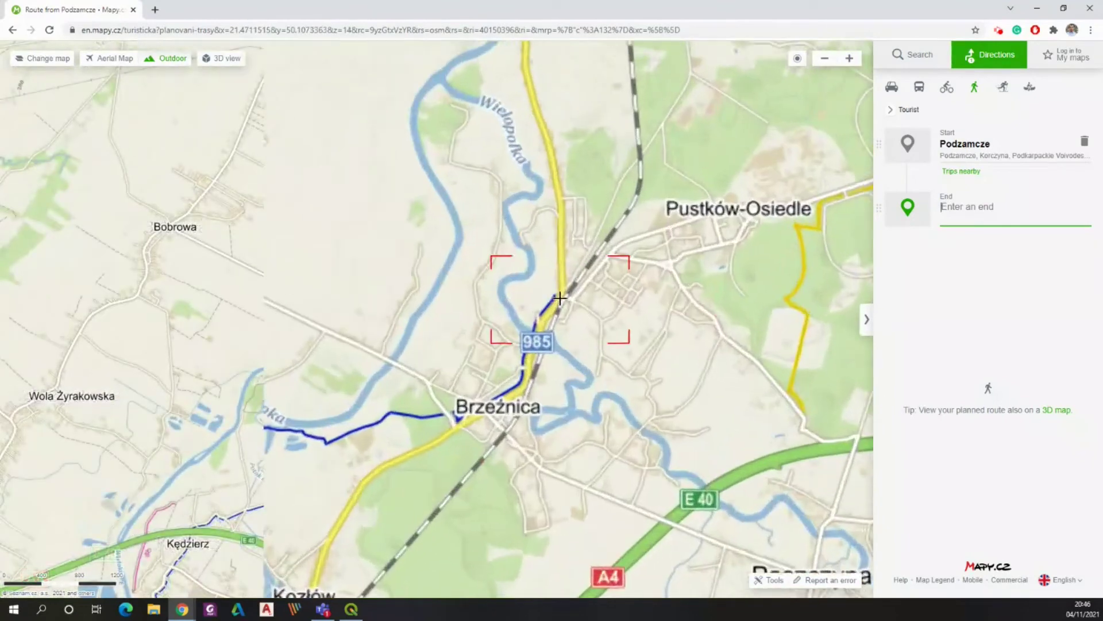
pyautogui.scroll(1, 560, 298)
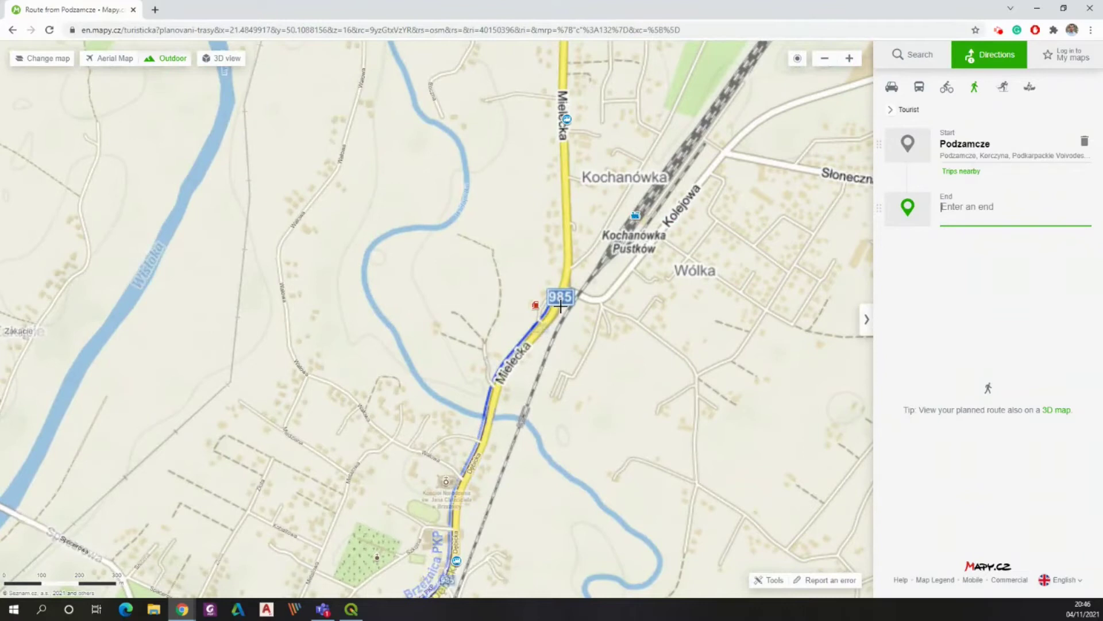
pyautogui.click(577, 300)
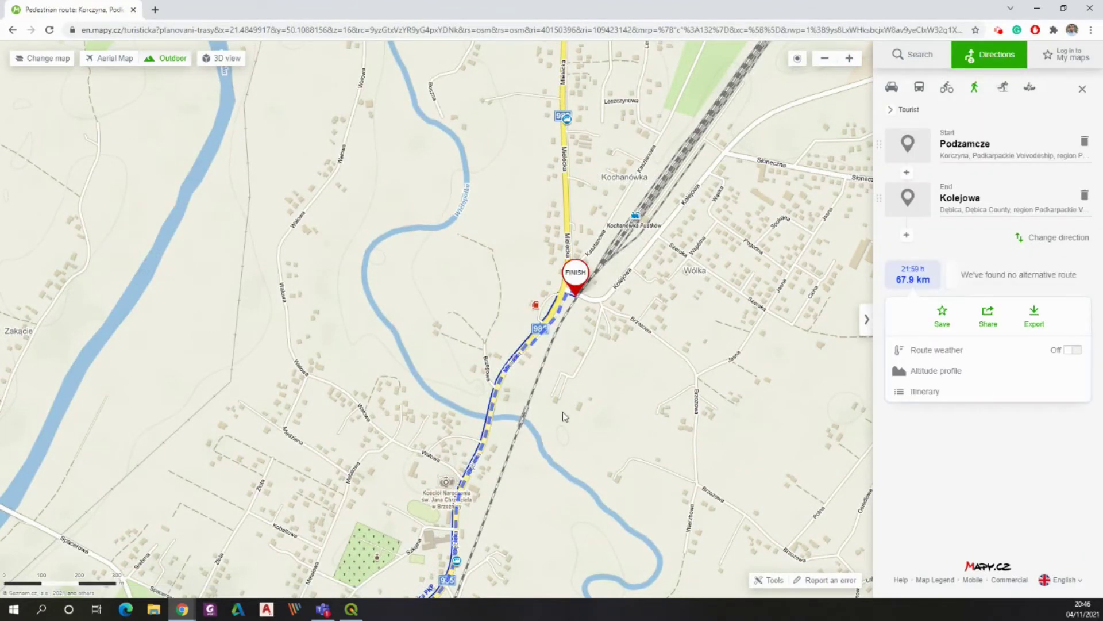
# - Check the planned walking route against the marked blue trail from the Kolejowa finish south past Dębica
pyautogui.scroll(-1, 563, 411)
pyautogui.moveTo(556, 483); pyautogui.dragTo(712, 249)
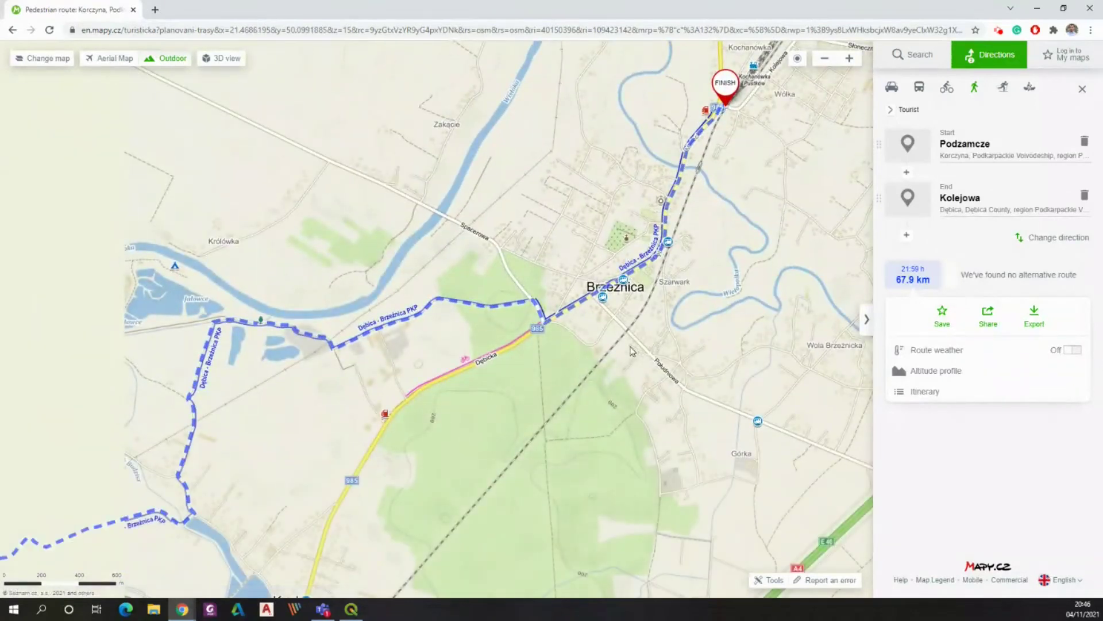
pyautogui.scroll(-1, 513, 368)
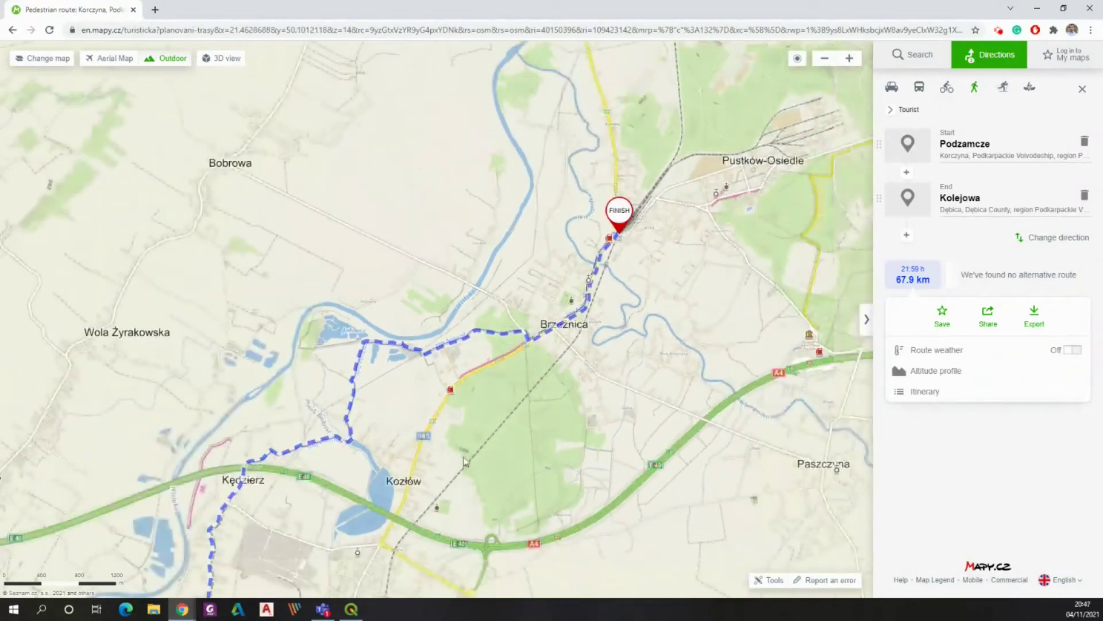
pyautogui.moveTo(458, 462); pyautogui.dragTo(611, 191)
pyautogui.scroll(-1, 465, 369)
pyautogui.moveTo(489, 592); pyautogui.dragTo(550, 361)
pyautogui.moveTo(614, 470); pyautogui.dragTo(505, 241)
pyautogui.moveTo(404, 60); pyautogui.dragTo(681, 405)
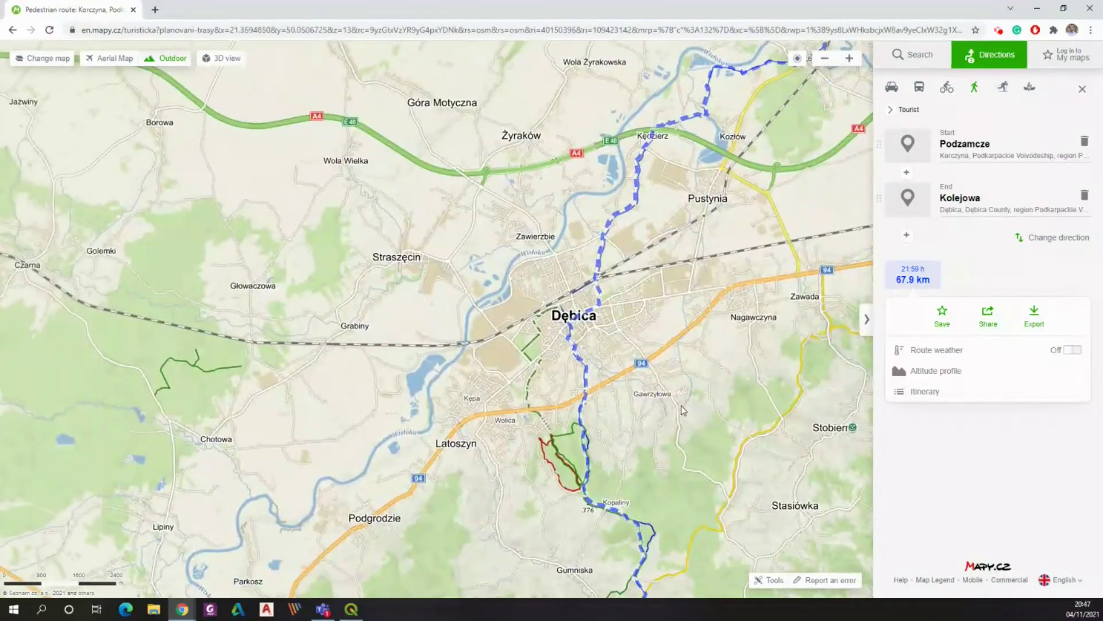
# - Add a waypoint between Podzamcze and Kolejowa at Bartosza Głowackiego, where the blue trail reaches Dębica station
pyautogui.scroll(1, 582, 296)
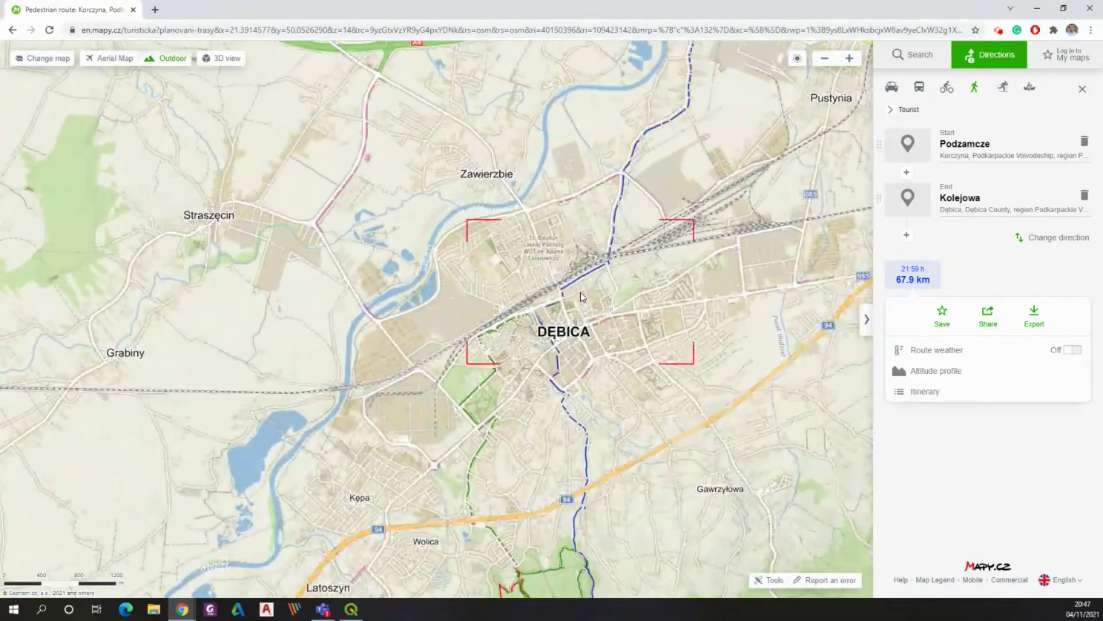
pyautogui.scroll(1, 581, 296)
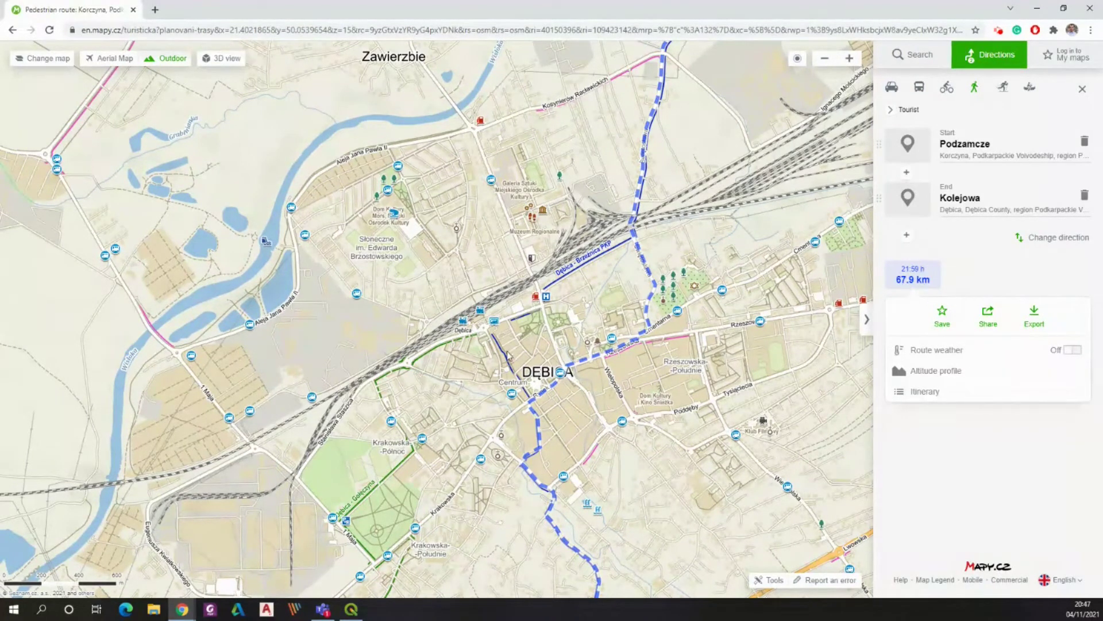
pyautogui.scroll(-1, 592, 407)
pyautogui.moveTo(533, 355); pyautogui.dragTo(638, 330)
pyautogui.scroll(-1, 639, 330)
pyautogui.scroll(1, 639, 330)
pyautogui.moveTo(767, 364); pyautogui.dragTo(546, 309)
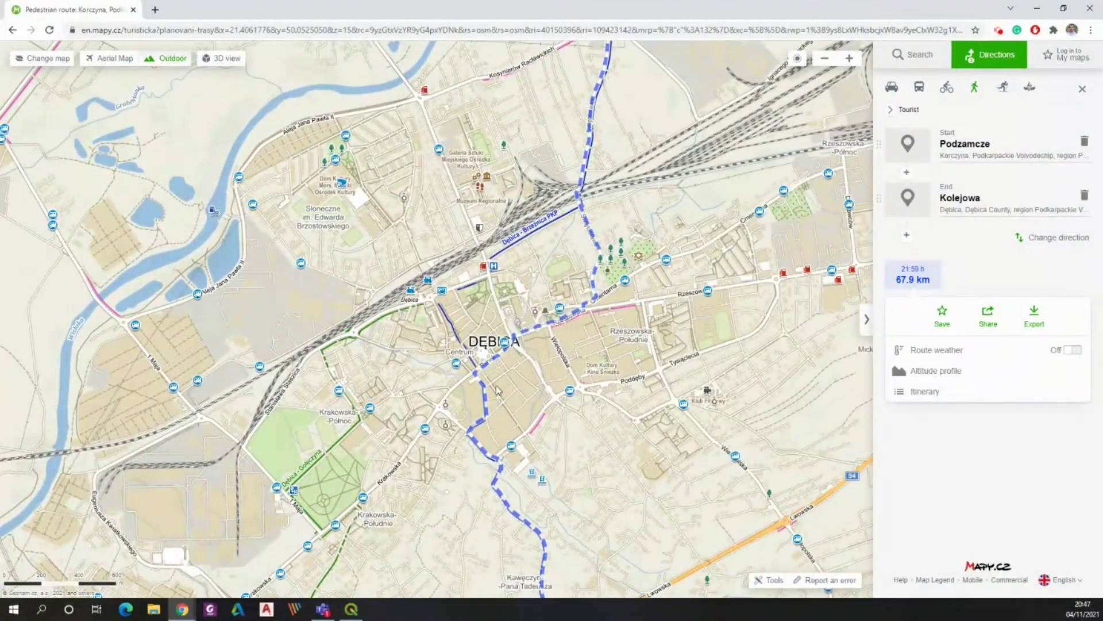
pyautogui.click(907, 173)
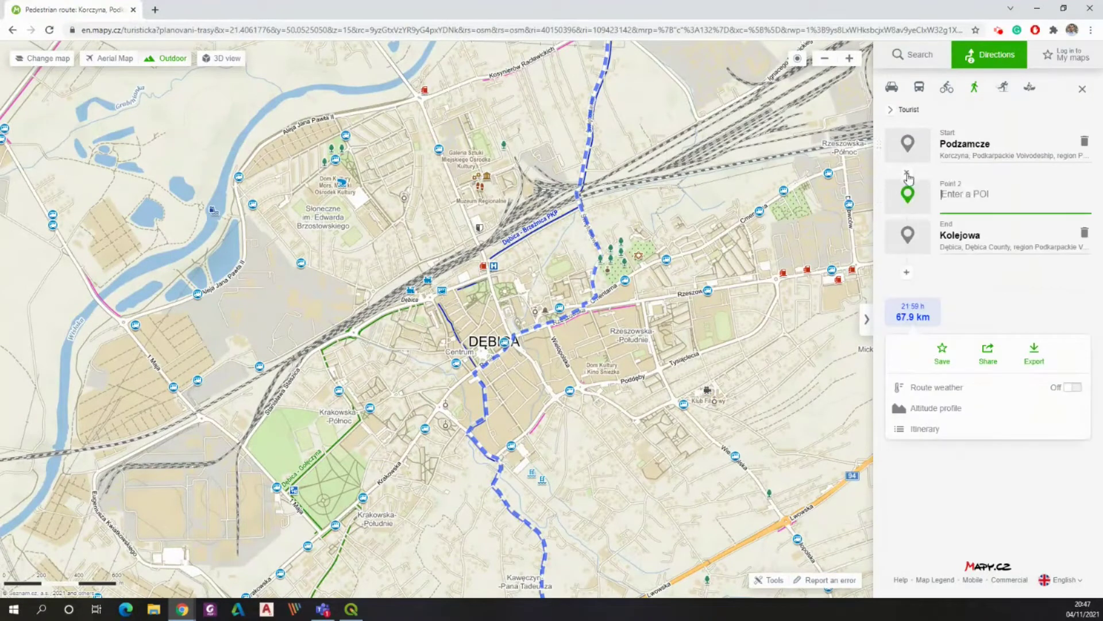
pyautogui.click(435, 297)
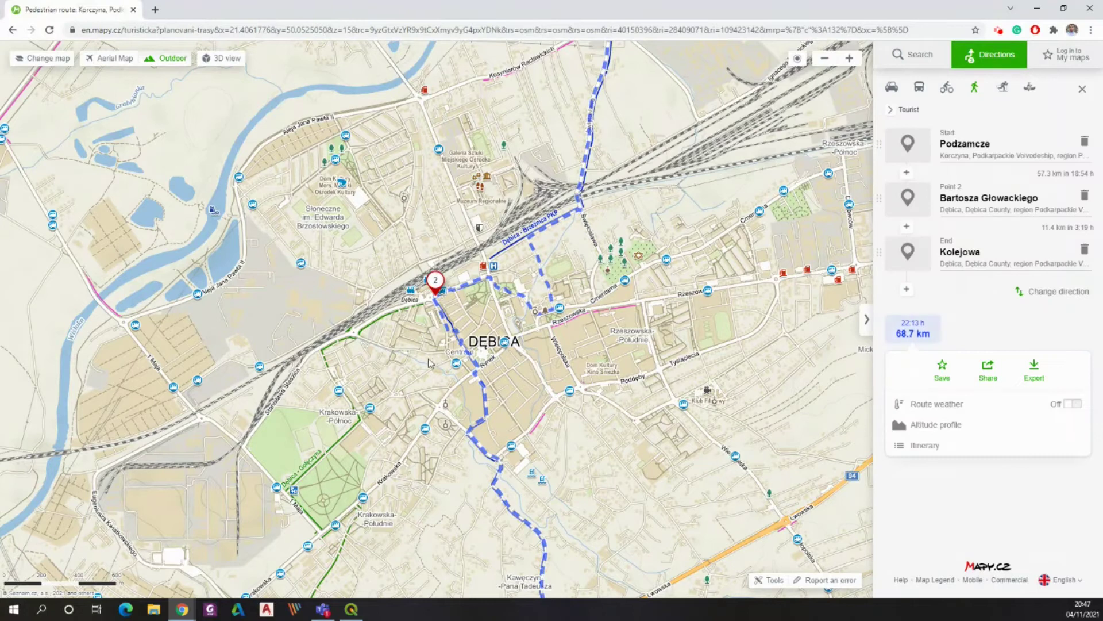
pyautogui.moveTo(437, 281)
pyautogui.mouseDown()
pyautogui.moveTo(505, 234)
pyautogui.moveTo(435, 285)
pyautogui.mouseUp()
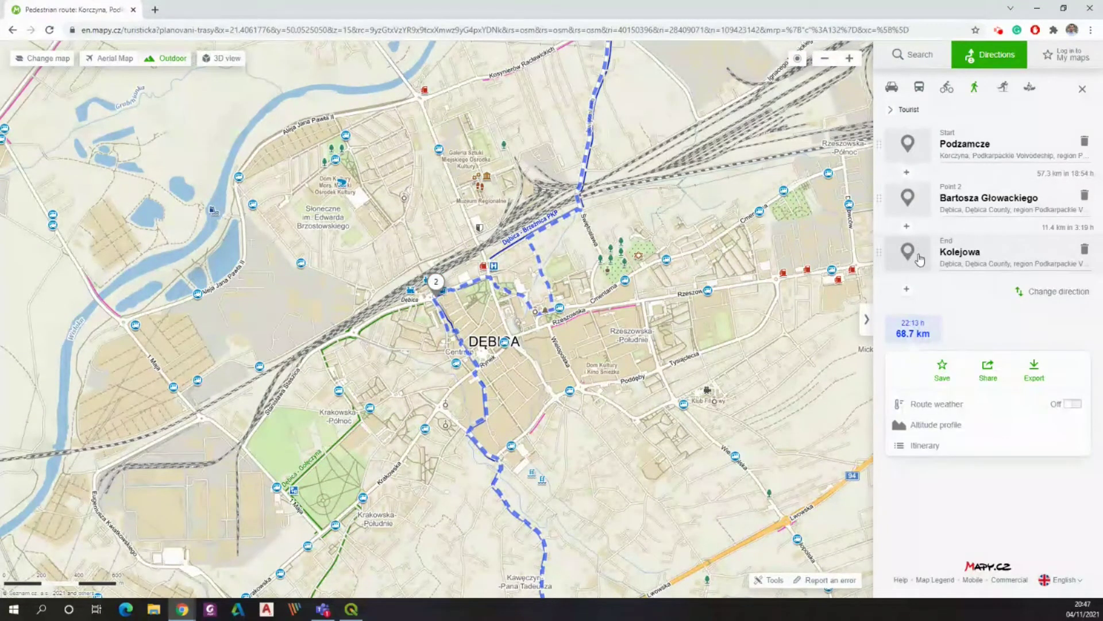
# - Add a waypoint at Aleksandra Puszkina after Bartosza Głowackiego and shift it along the blue Dębica - Brzeźnica PKP trail
pyautogui.click(907, 228)
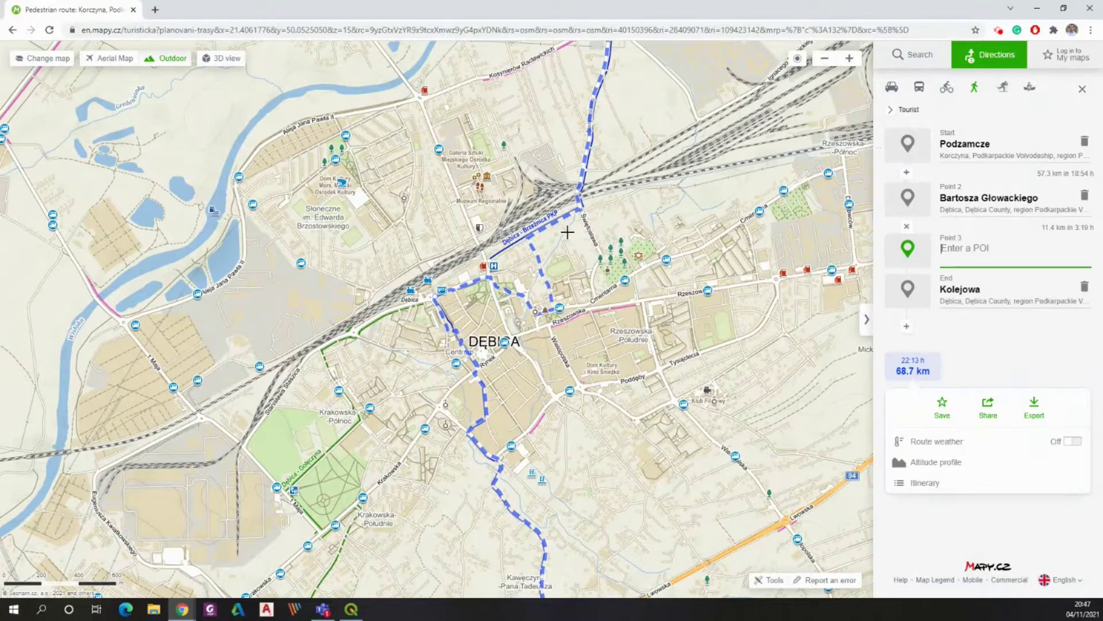
pyautogui.click(494, 251)
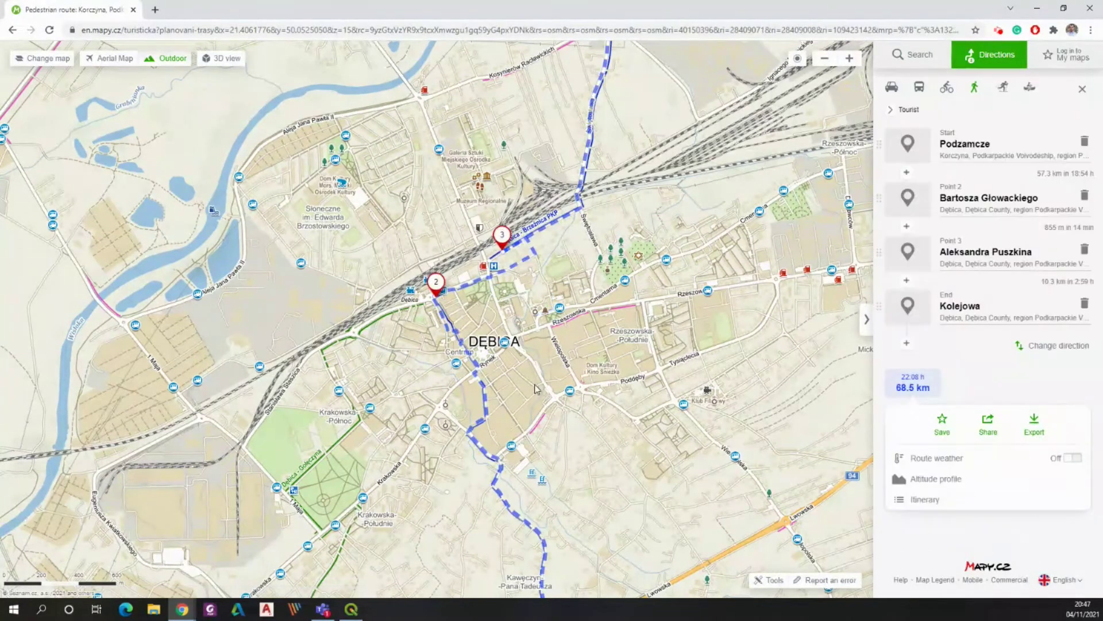
pyautogui.moveTo(502, 255); pyautogui.dragTo(525, 219)
# - Add a waypoint after Podzamcze at 50.0273542N, 21.4148894E, on the blue trail's eastern bend in the forest near Wolica
pyautogui.scroll(-1, 549, 295)
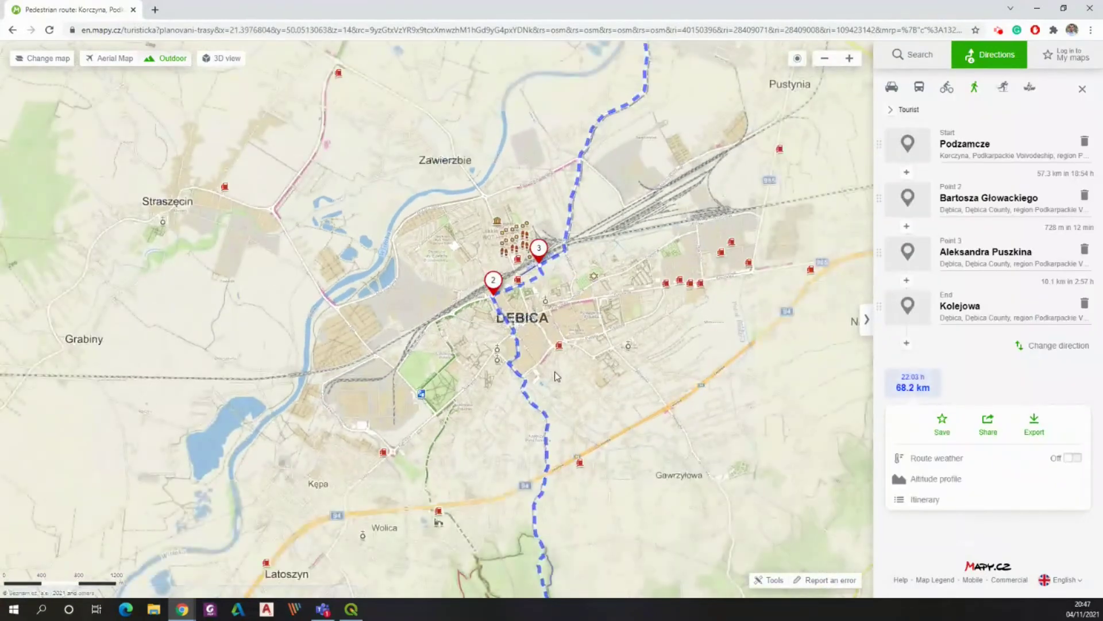
pyautogui.scroll(-1, 549, 363)
pyautogui.moveTo(585, 451); pyautogui.dragTo(555, 273)
pyautogui.scroll(2, 516, 317)
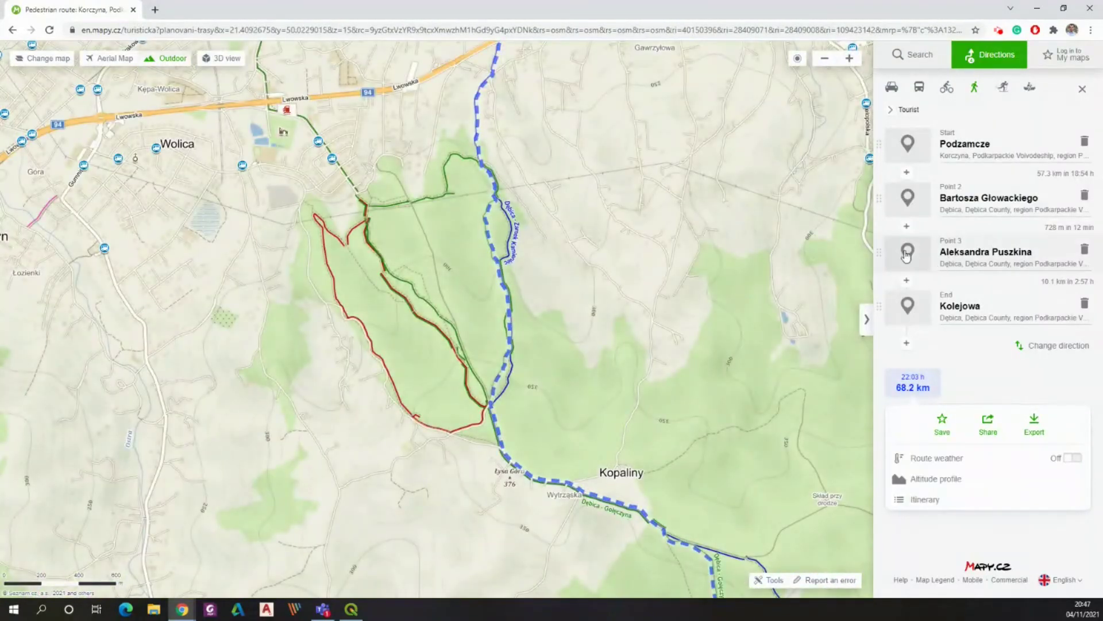
pyautogui.click(907, 176)
pyautogui.click(509, 227)
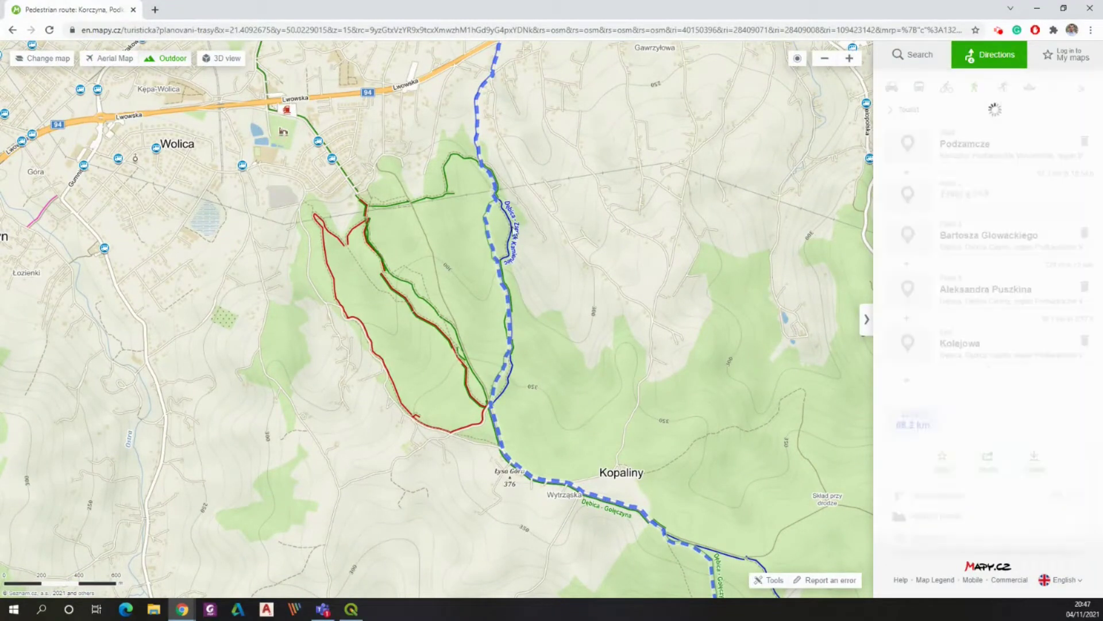
# - Shape the route along the green forest path near Wolica with points at 50.0269406N, 21.4129583E; 50.0279214N, 21.4128886E; and 50.0285947N, 21.4137522E
pyautogui.moveTo(571, 407); pyautogui.dragTo(561, 297)
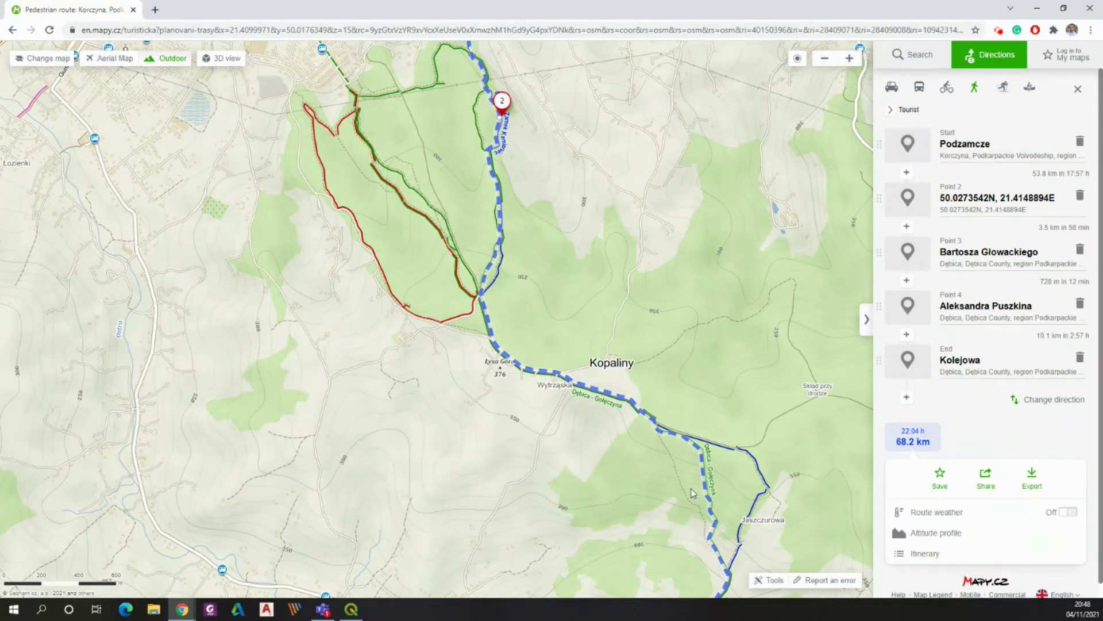
pyautogui.moveTo(564, 196); pyautogui.dragTo(612, 240)
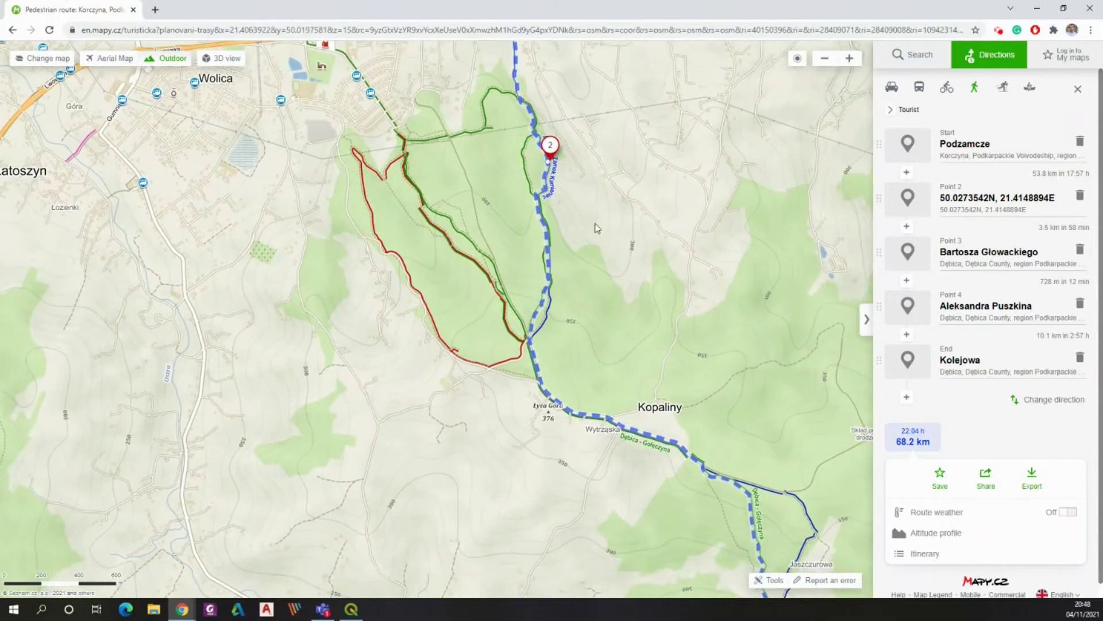
pyautogui.click(907, 174)
pyautogui.click(524, 169)
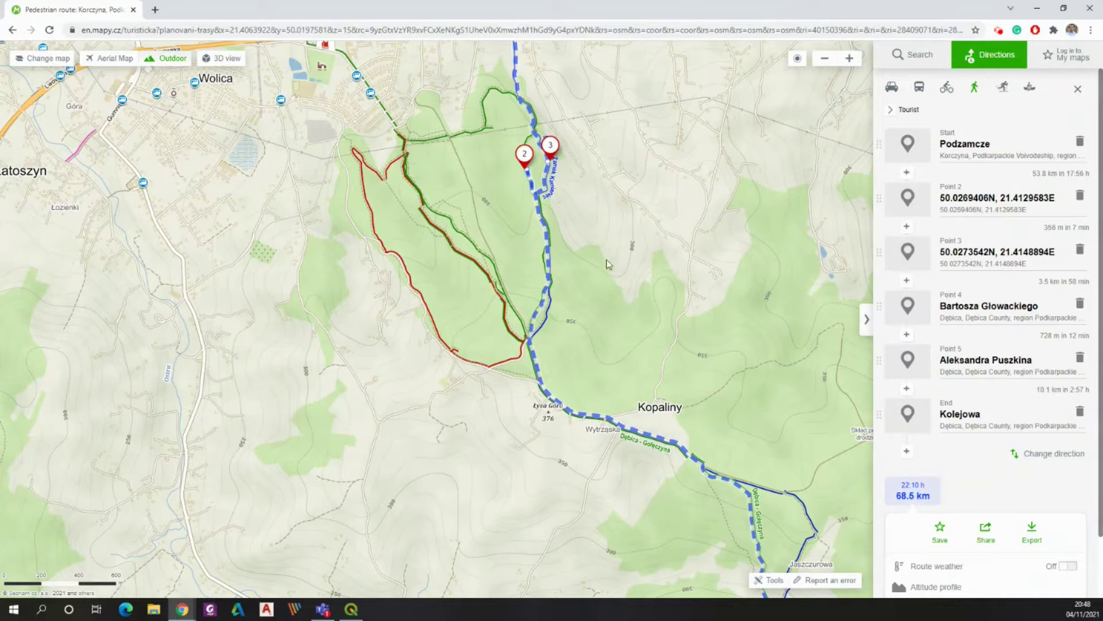
pyautogui.moveTo(583, 168); pyautogui.dragTo(534, 237)
pyautogui.scroll(1, 572, 217)
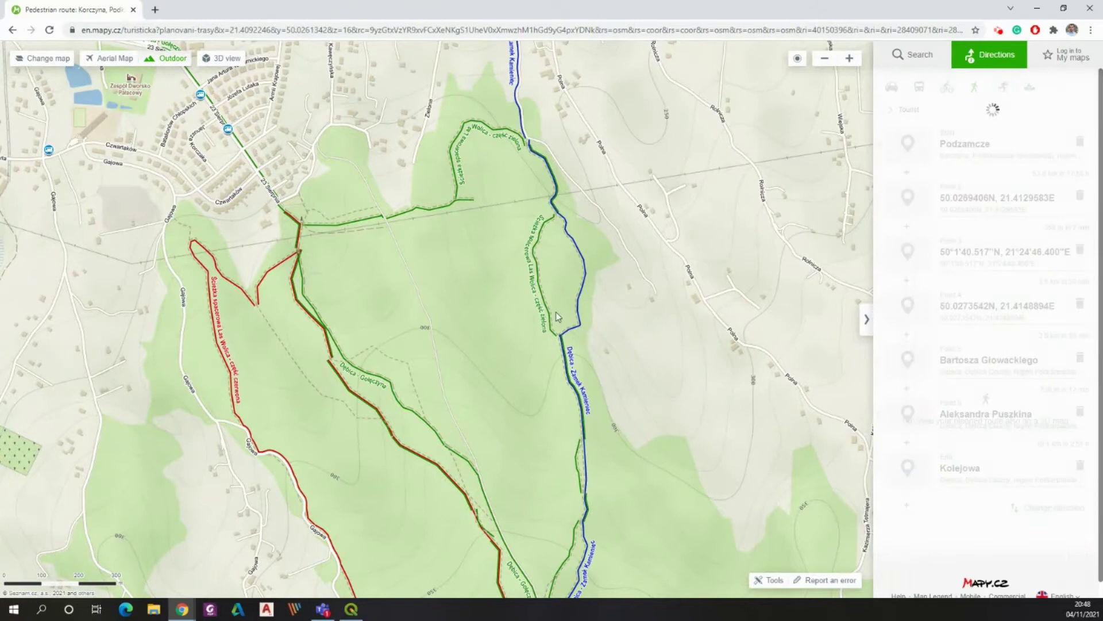
pyautogui.moveTo(585, 272); pyautogui.dragTo(557, 200)
# - Add a waypoint after Podzamcze at 50.0198822N, 21.4146319E, on the blue trail just north of Łysa Góra
pyautogui.scroll(-1, 610, 258)
pyautogui.moveTo(641, 408); pyautogui.dragTo(595, 266)
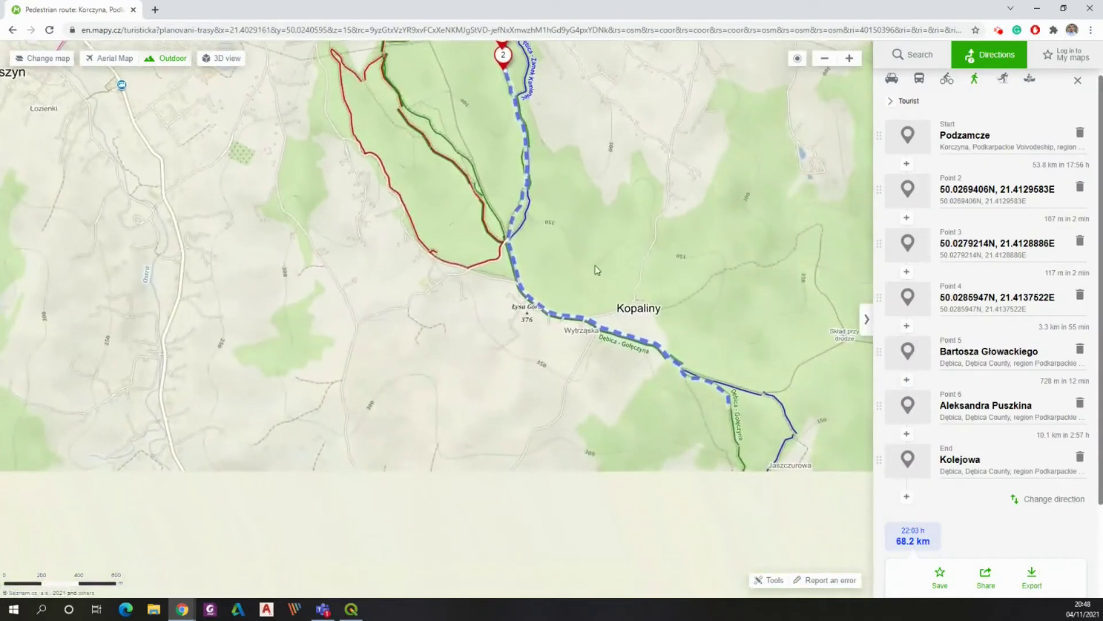
pyautogui.click(907, 165)
pyautogui.click(525, 217)
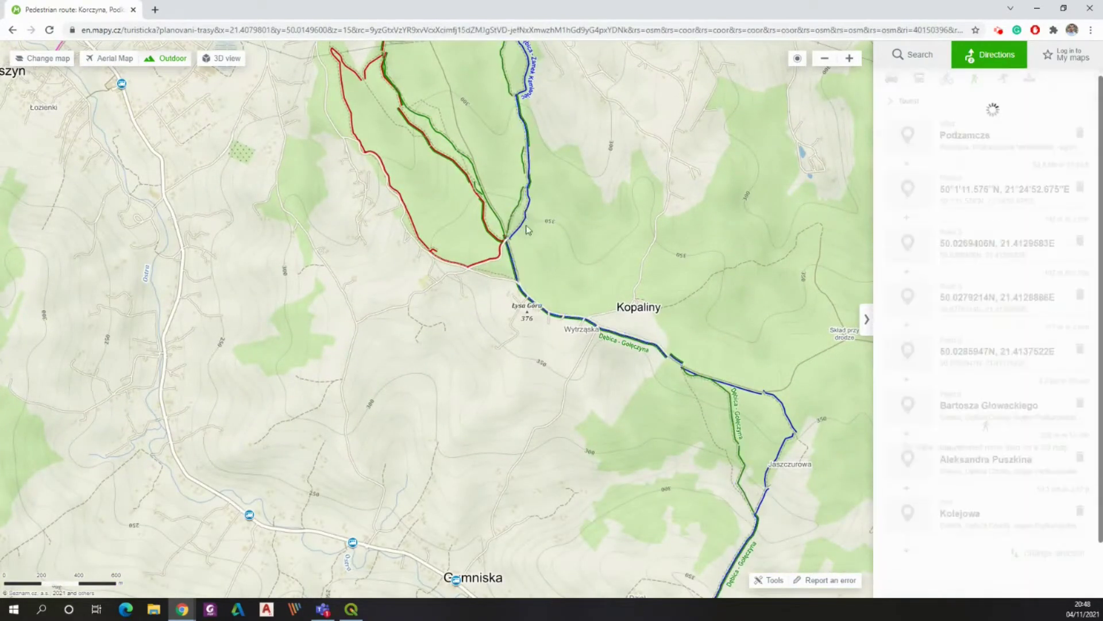
# - Add a waypoint after Podzamcze at 50.0095411N, 21.4347594E, on the blue trail's bend at Jaszczurowa
pyautogui.moveTo(695, 289); pyautogui.dragTo(514, 109)
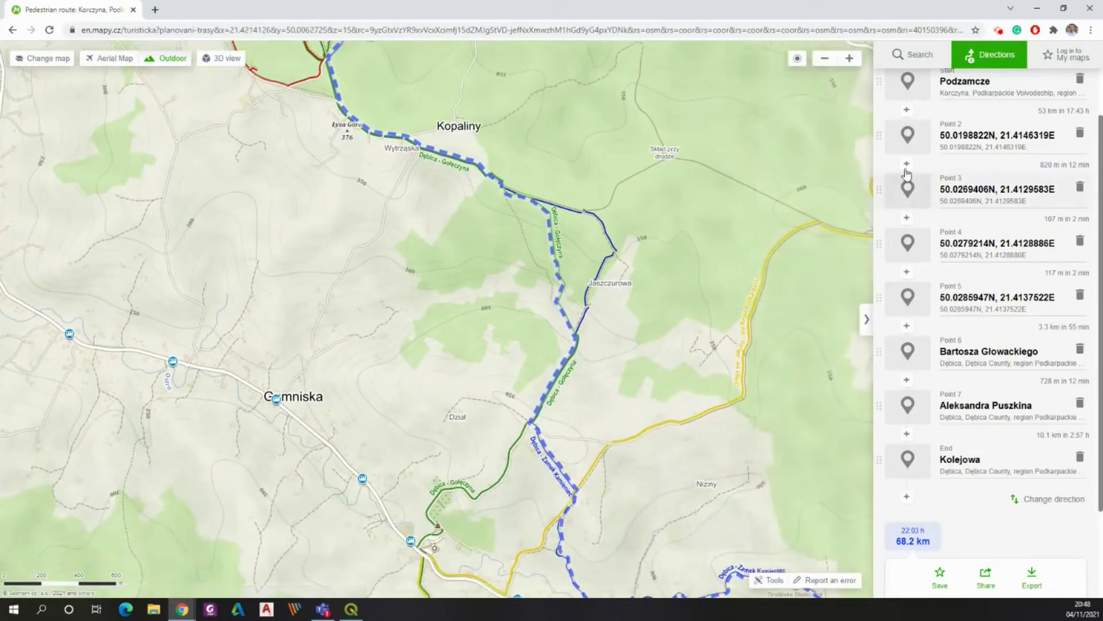
pyautogui.click(906, 111)
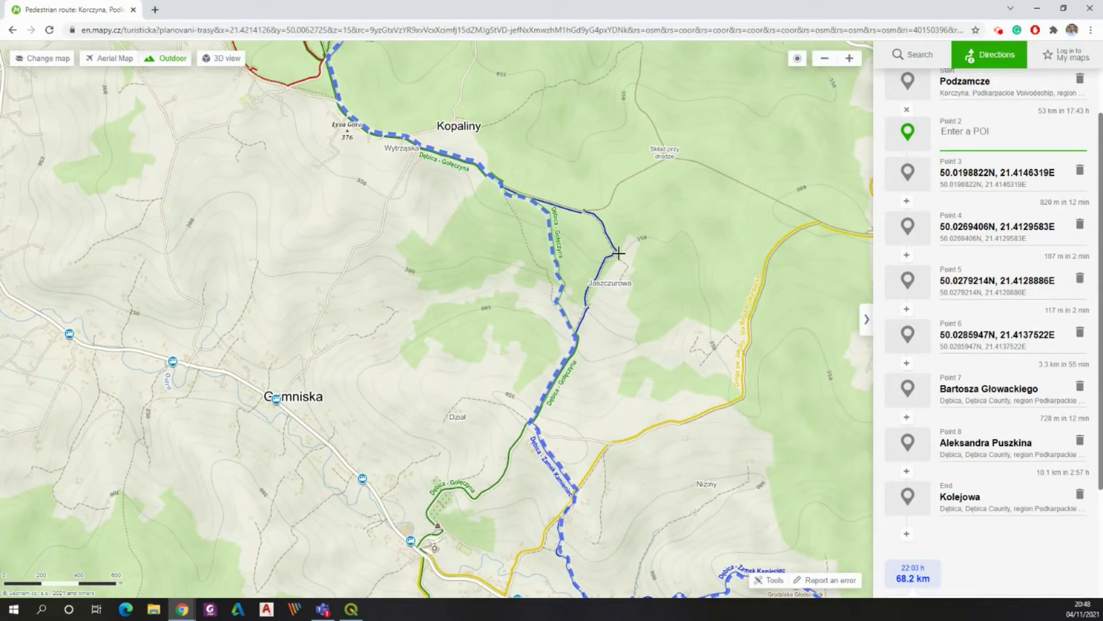
pyautogui.click(615, 251)
# - Check the planned route against the blue trail from Jaszczurowa south past Braciejowa and Grudna Górna to the Chełm reserve
pyautogui.moveTo(651, 360); pyautogui.dragTo(647, 283)
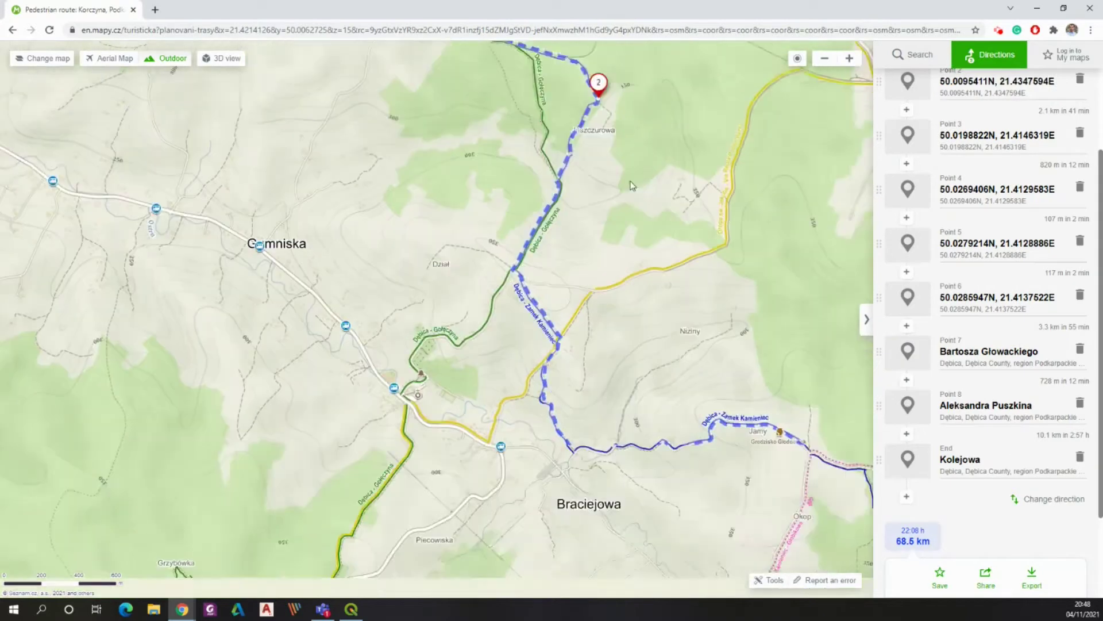
pyautogui.moveTo(616, 397); pyautogui.dragTo(368, 311)
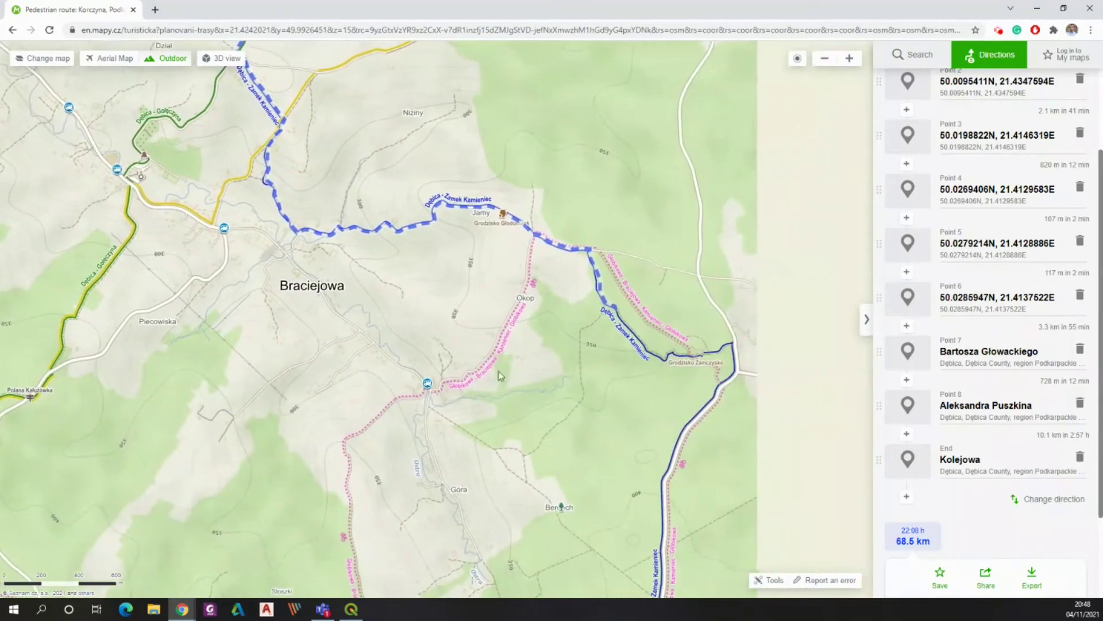
pyautogui.moveTo(580, 372); pyautogui.dragTo(443, 298)
pyautogui.moveTo(642, 396); pyautogui.dragTo(567, 168)
pyautogui.moveTo(596, 389); pyautogui.dragTo(550, 203)
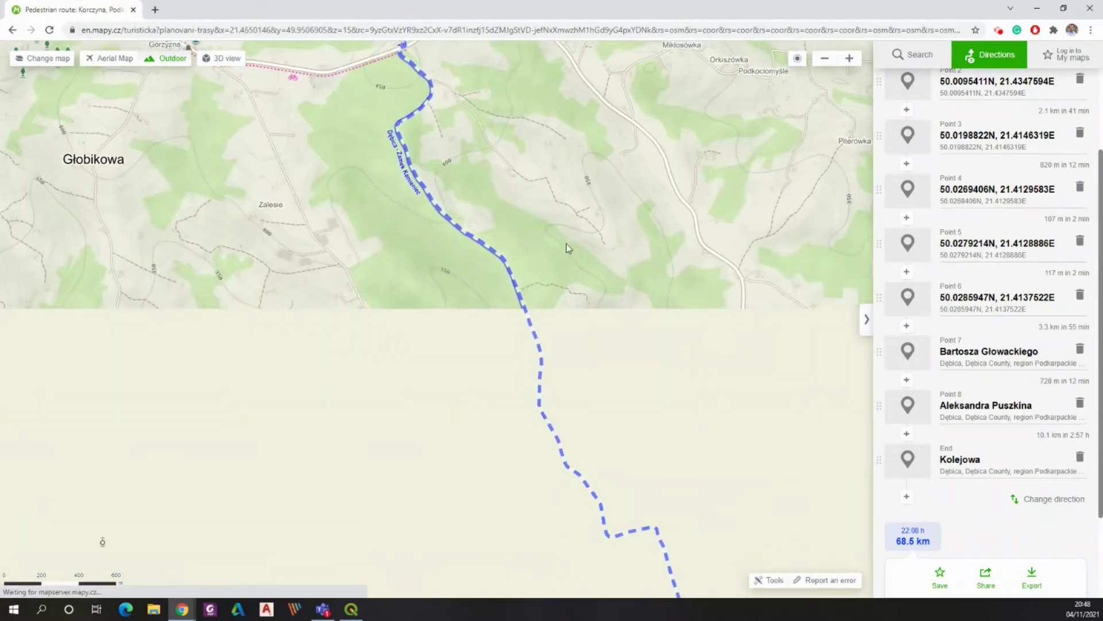
pyautogui.moveTo(567, 248); pyautogui.dragTo(493, 108)
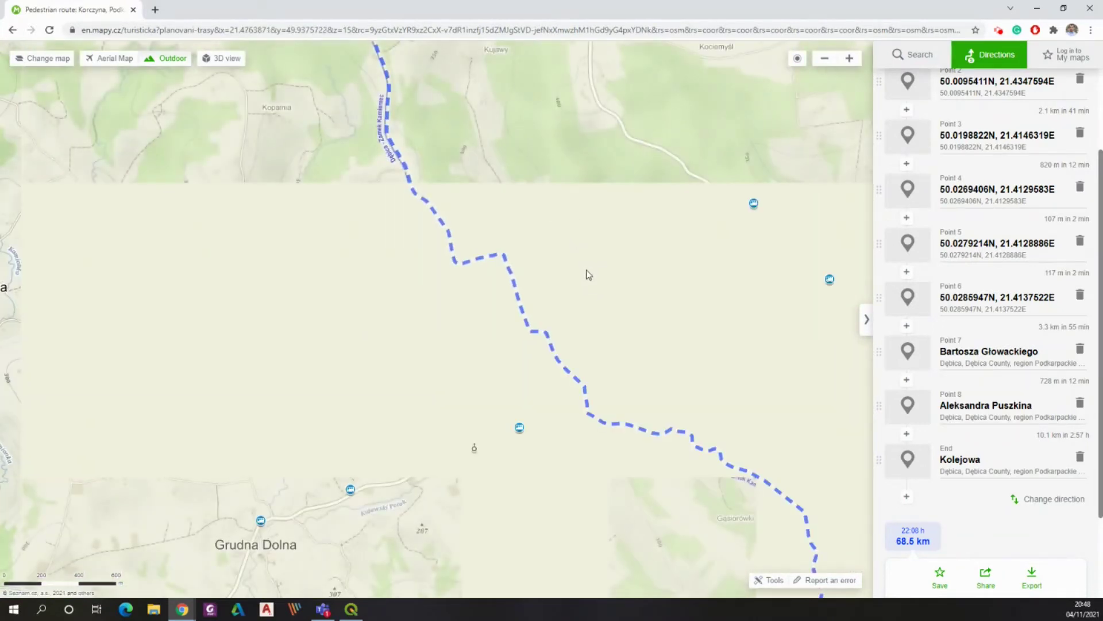
pyautogui.moveTo(697, 372); pyautogui.dragTo(452, 128)
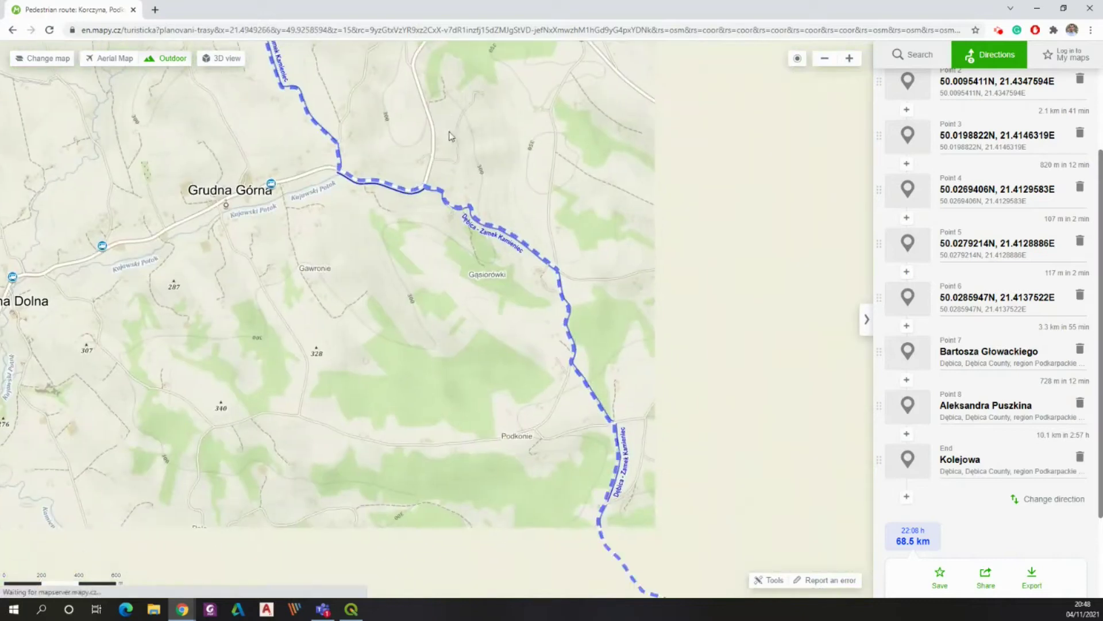
pyautogui.moveTo(670, 486); pyautogui.dragTo(523, 139)
pyautogui.moveTo(742, 407); pyautogui.dragTo(509, 121)
pyautogui.moveTo(595, 380); pyautogui.dragTo(339, 196)
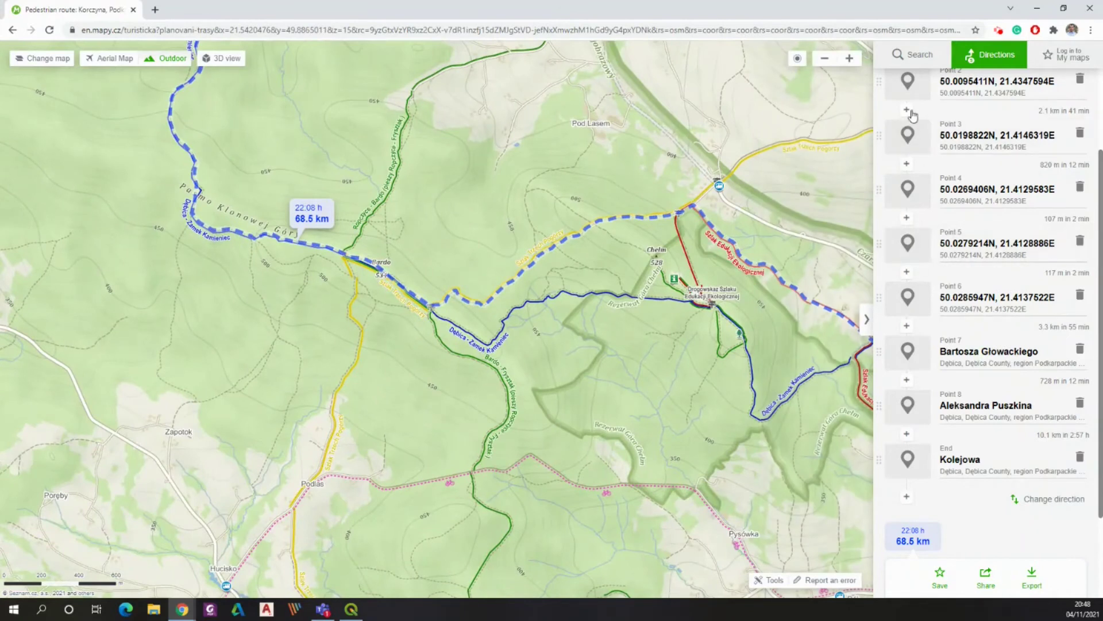
# - Add a waypoint after Podzamcze on the blue trail west of Chełm, between Barde and the ecological education trail
pyautogui.scroll(2, 917, 194)
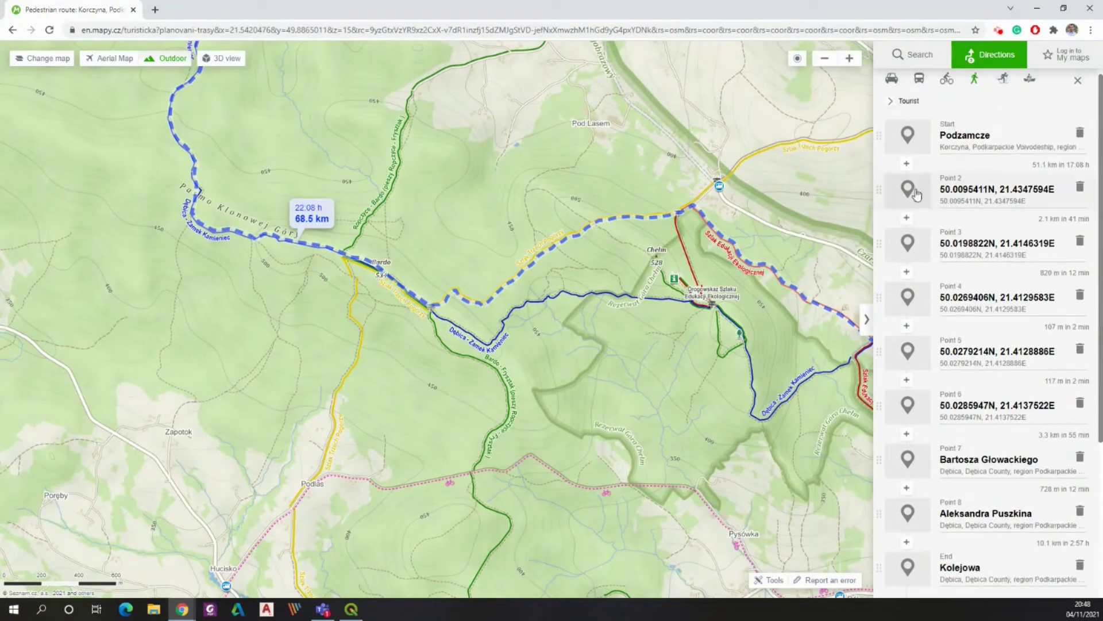
pyautogui.click(907, 166)
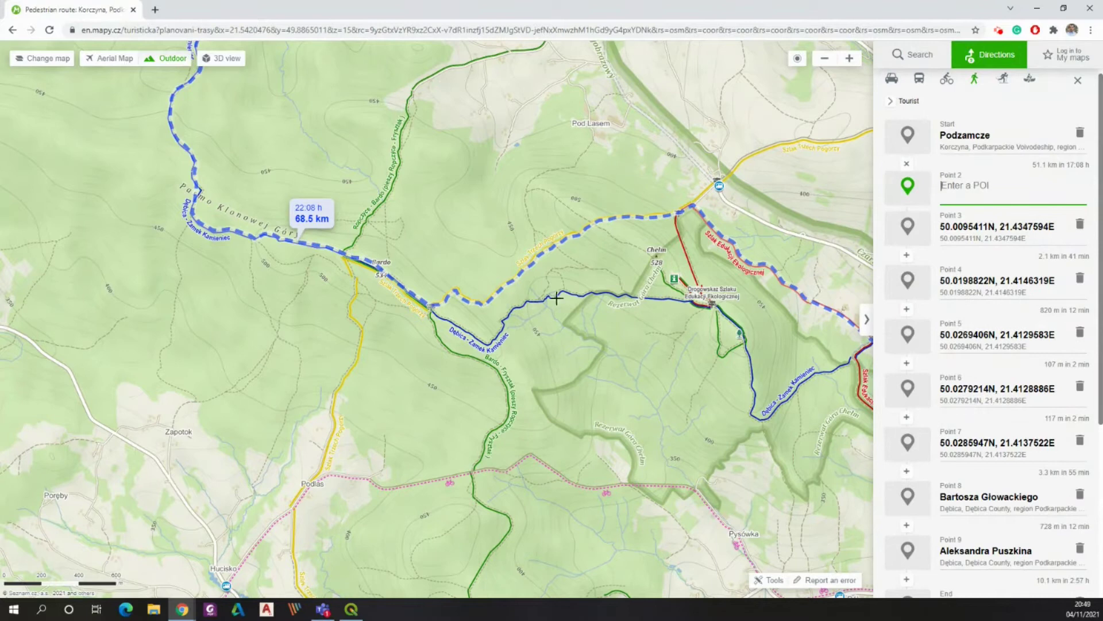
pyautogui.click(580, 296)
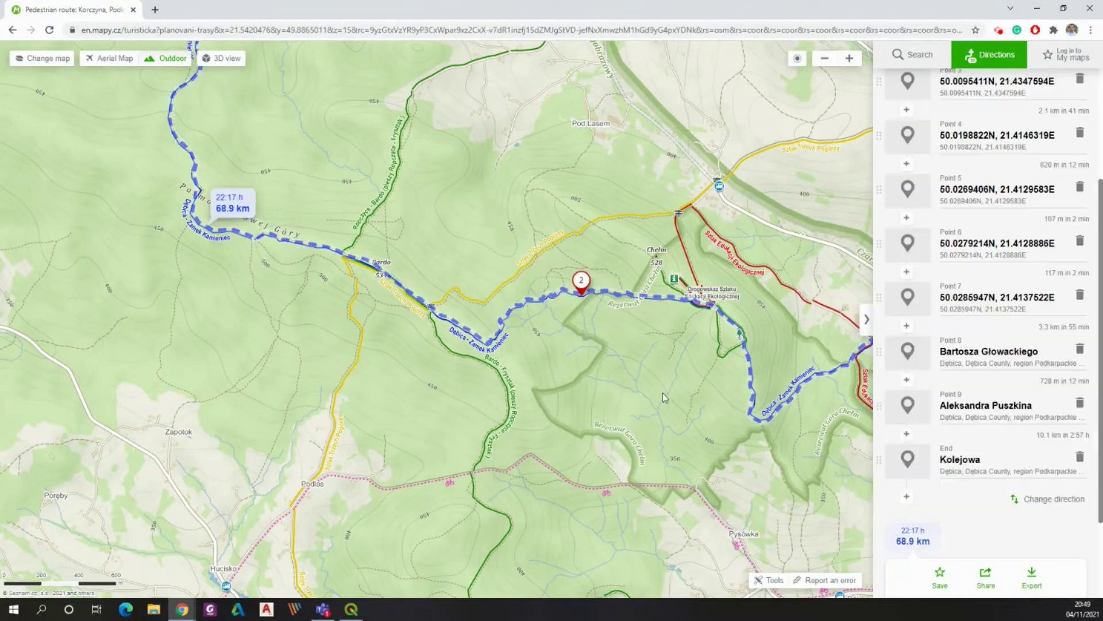
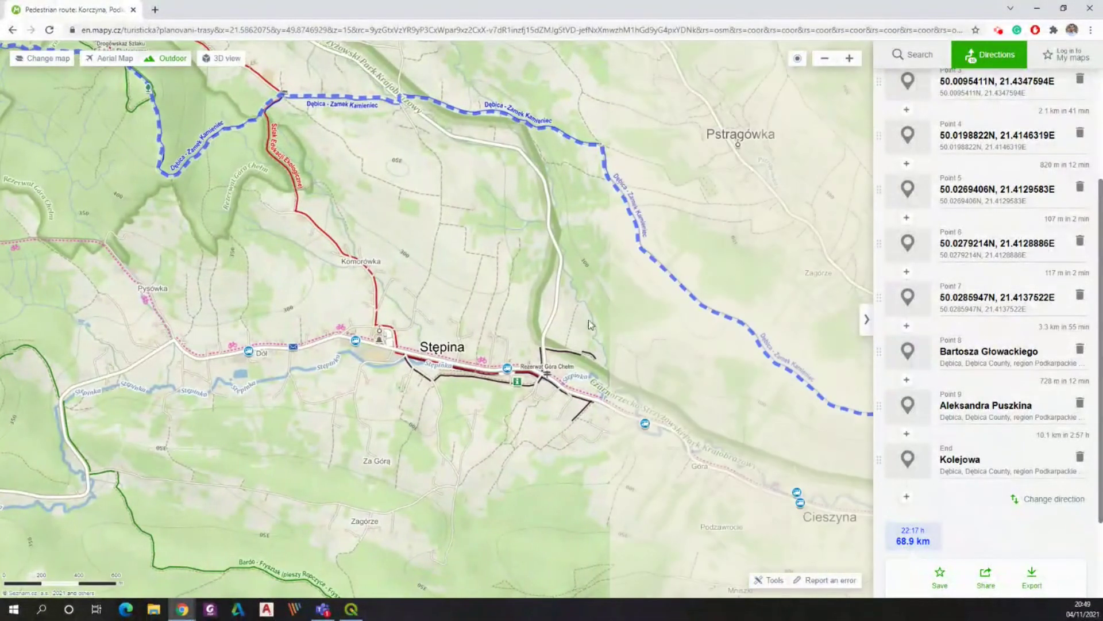
# - Check the planned route against the blue trail from Stępina southeast past Wiśniowa and Królewska Góra to the start at Podzamcze
pyautogui.moveTo(580, 427); pyautogui.dragTo(309, 263)
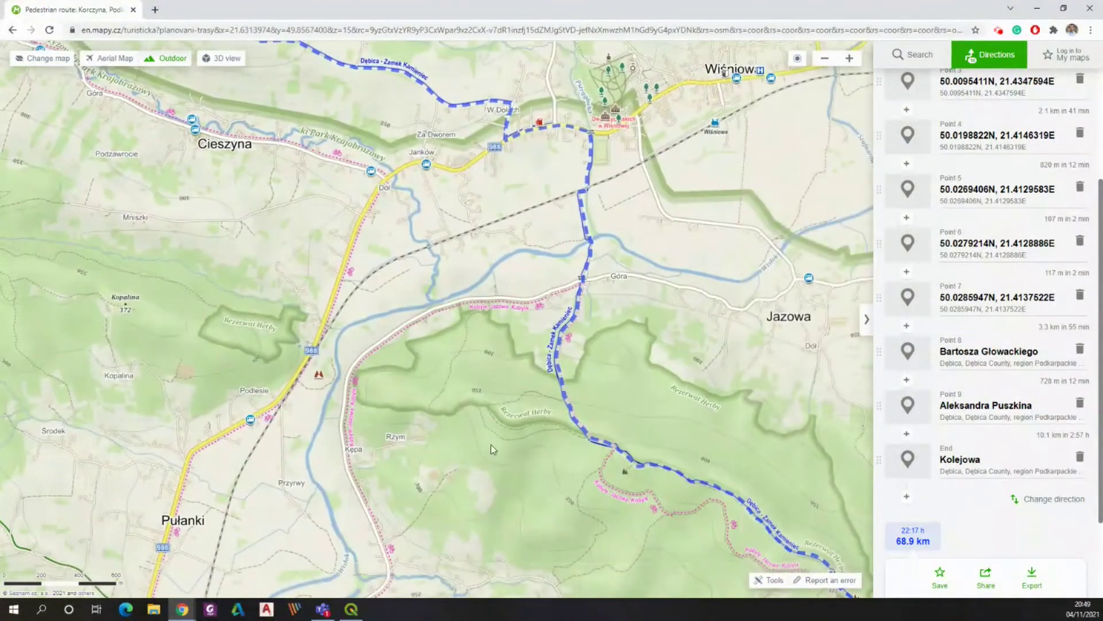
pyautogui.moveTo(483, 445); pyautogui.dragTo(319, 268)
pyautogui.moveTo(445, 376); pyautogui.dragTo(227, 161)
pyautogui.moveTo(540, 451); pyautogui.dragTo(303, 222)
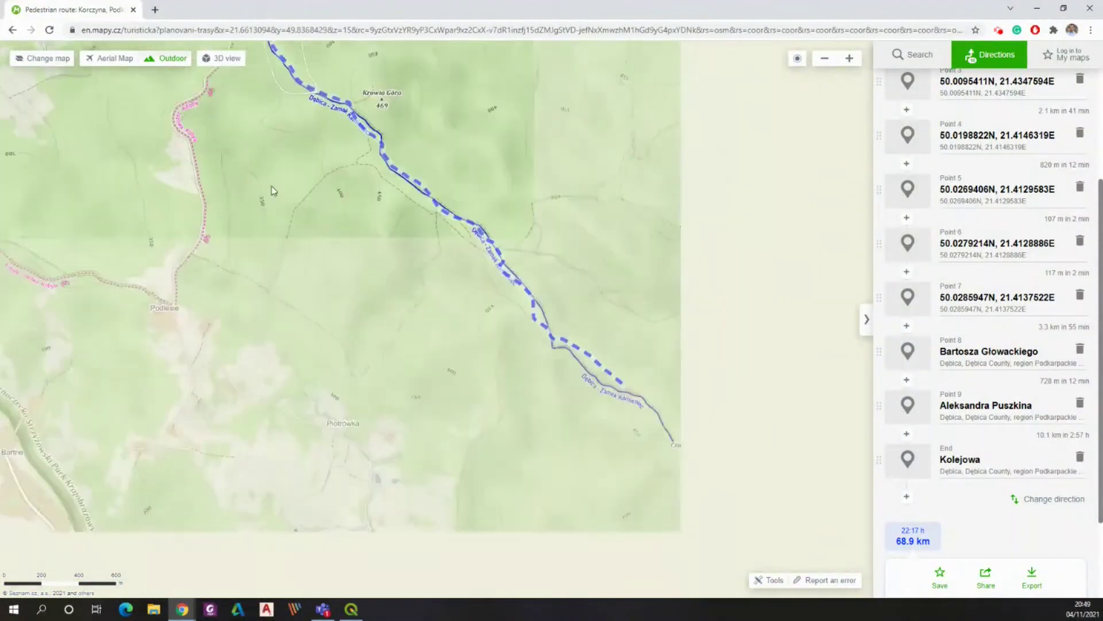
pyautogui.moveTo(519, 384); pyautogui.dragTo(373, 308)
pyautogui.moveTo(563, 416); pyautogui.dragTo(350, 212)
pyautogui.moveTo(525, 444); pyautogui.dragTo(419, 244)
pyautogui.moveTo(620, 427); pyautogui.dragTo(539, 187)
pyautogui.moveTo(540, 305); pyautogui.dragTo(355, 30)
pyautogui.moveTo(657, 409); pyautogui.dragTo(328, 139)
pyautogui.moveTo(556, 393)
pyautogui.mouseDown()
pyautogui.moveTo(353, 210)
pyautogui.moveTo(318, 146)
pyautogui.mouseUp()
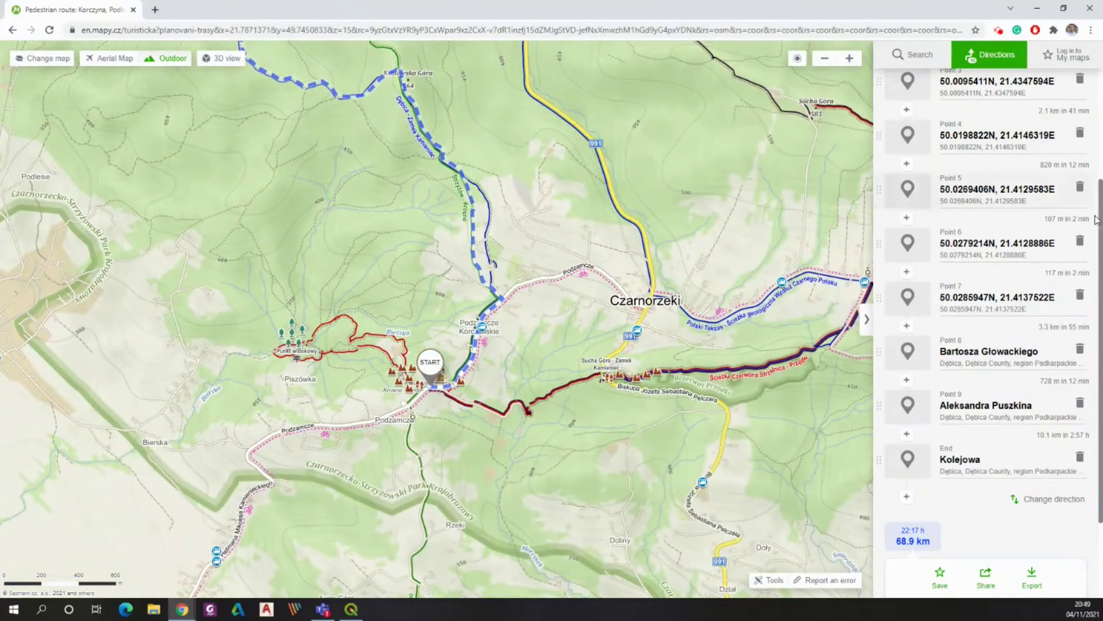
# - Add a waypoint after Podzamcze at 49.7494431N, 21.7909619E, on the blue trail north of Podzamcze Korczyńskie
pyautogui.scroll(3, 908, 190)
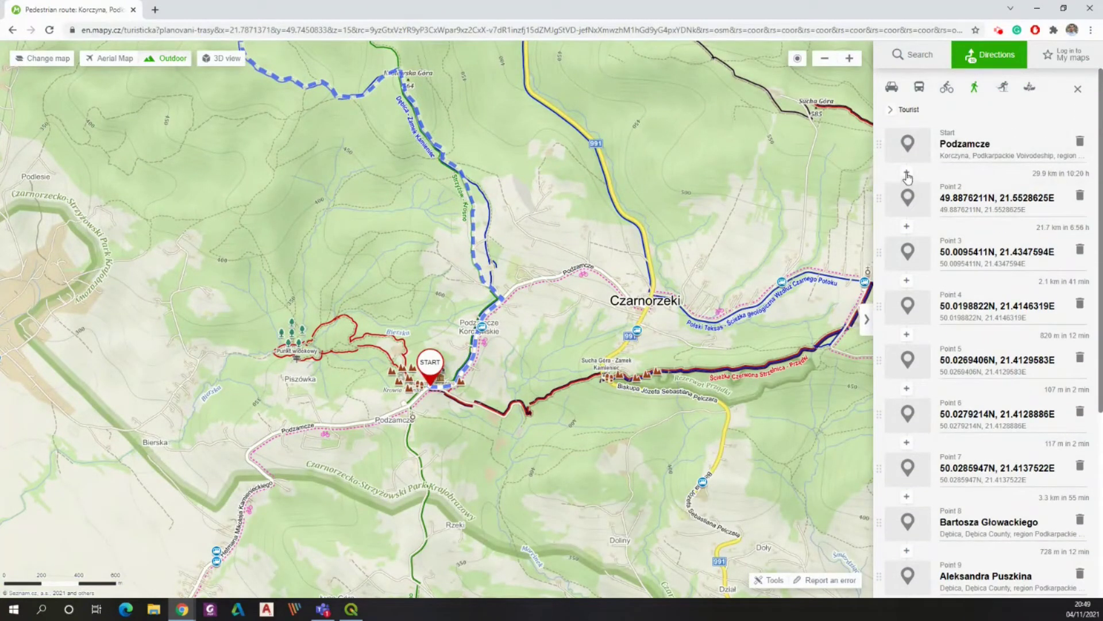
pyautogui.click(907, 172)
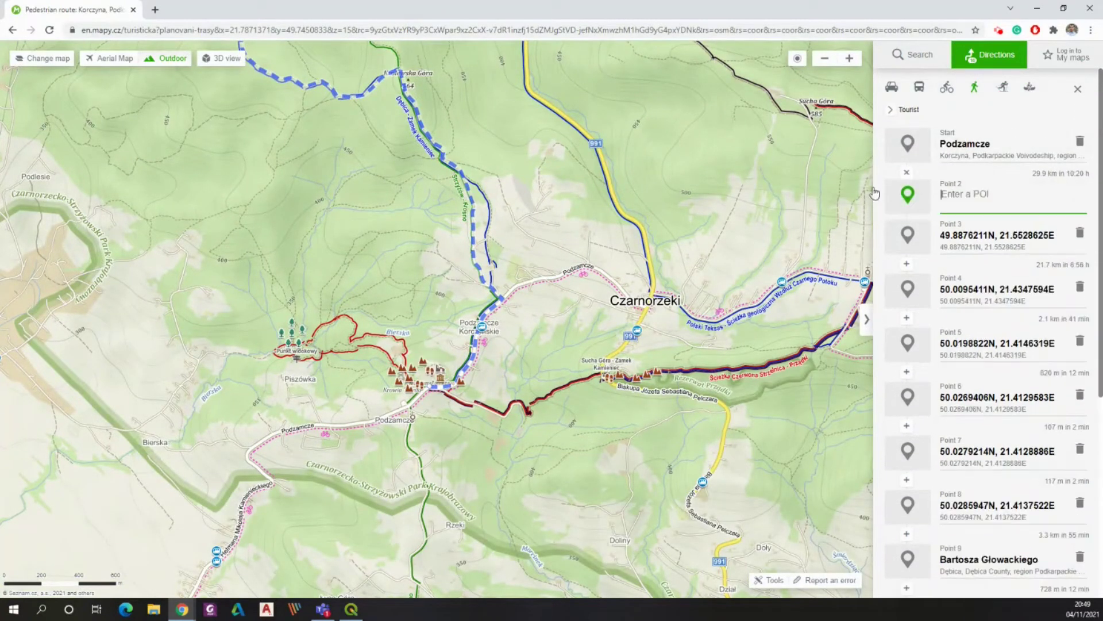
pyautogui.click(485, 235)
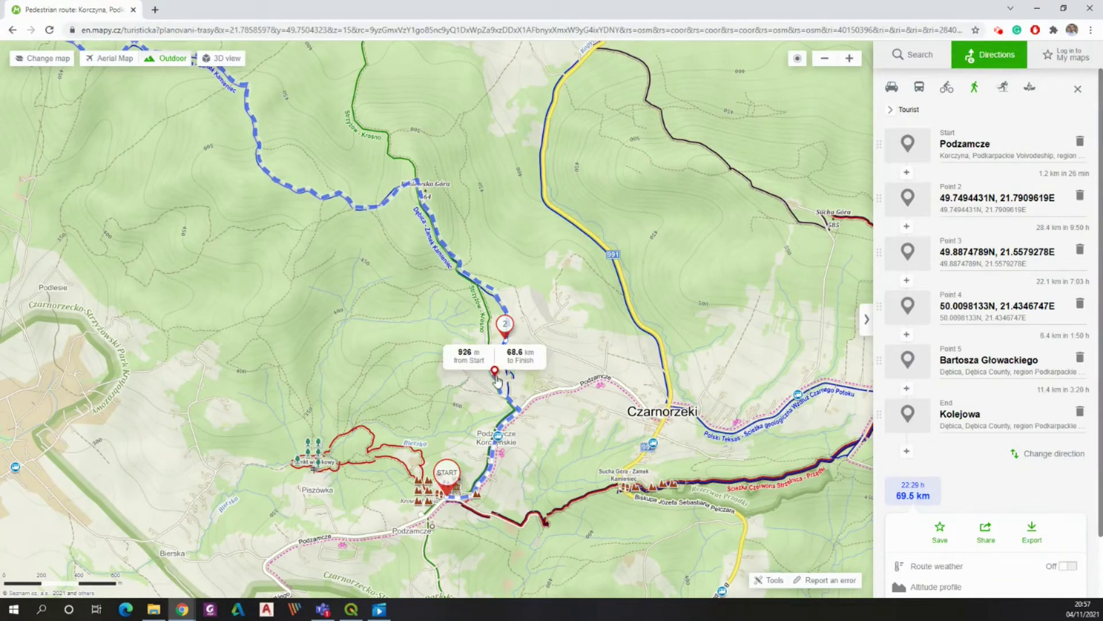
# - Examine up close how the route and the blue trail run between waypoint 2 and Podzamcze Korczyńskie
pyautogui.scroll(1, 496, 368)
pyautogui.scroll(2, 523, 313)
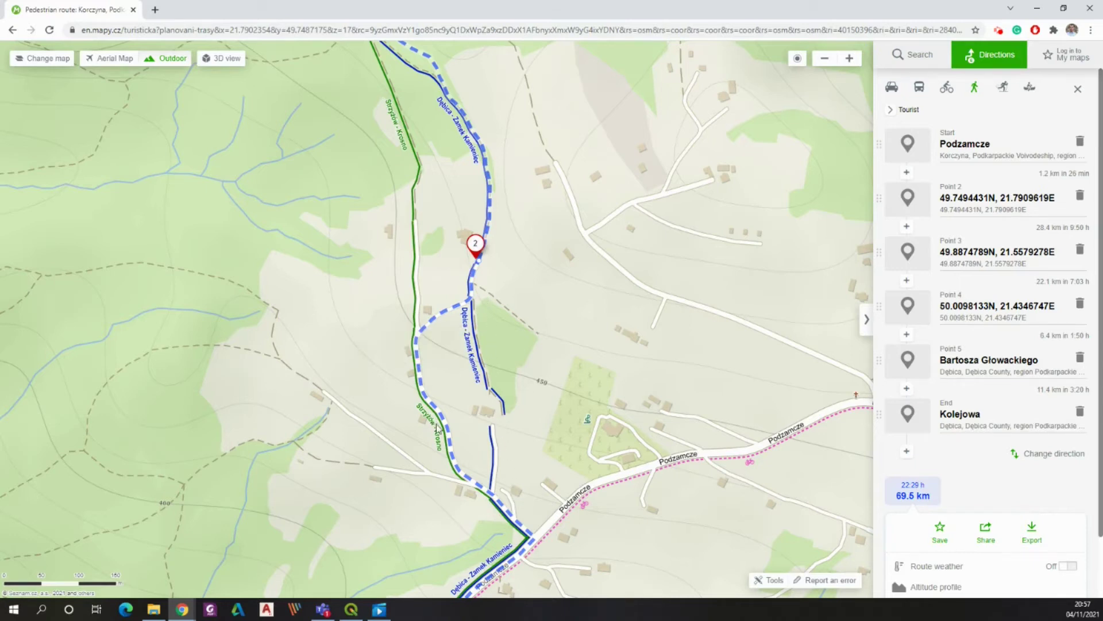
pyautogui.moveTo(462, 497); pyautogui.dragTo(506, 424)
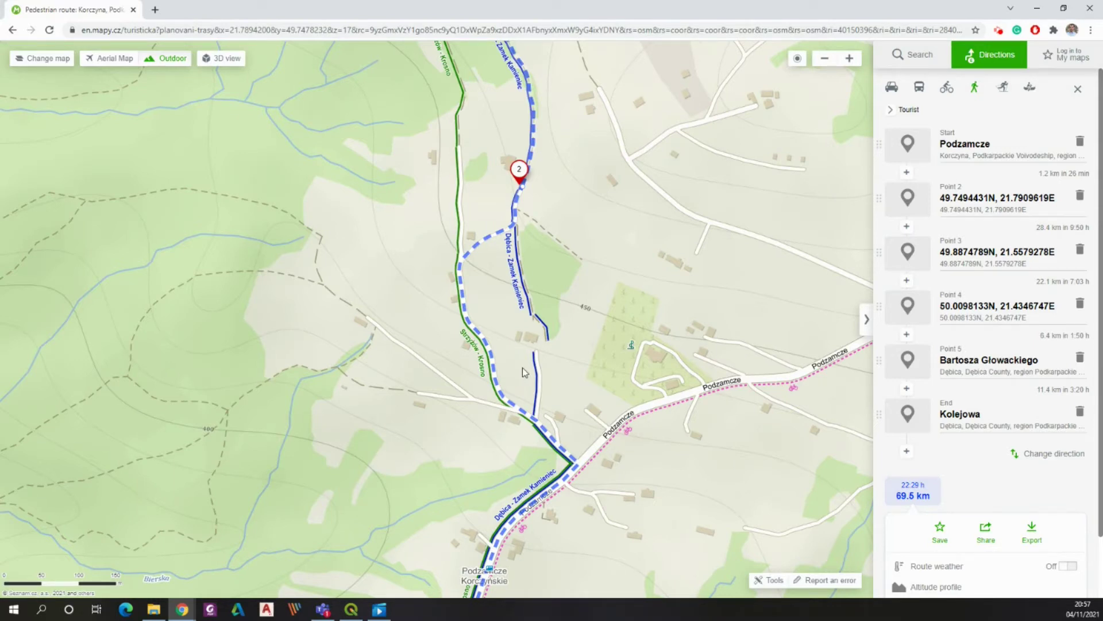
pyautogui.scroll(-1, 672, 322)
pyautogui.moveTo(661, 451)
pyautogui.mouseDown()
pyautogui.moveTo(696, 273)
pyautogui.moveTo(666, 385)
pyautogui.mouseUp()
pyautogui.scroll(-1, 697, 277)
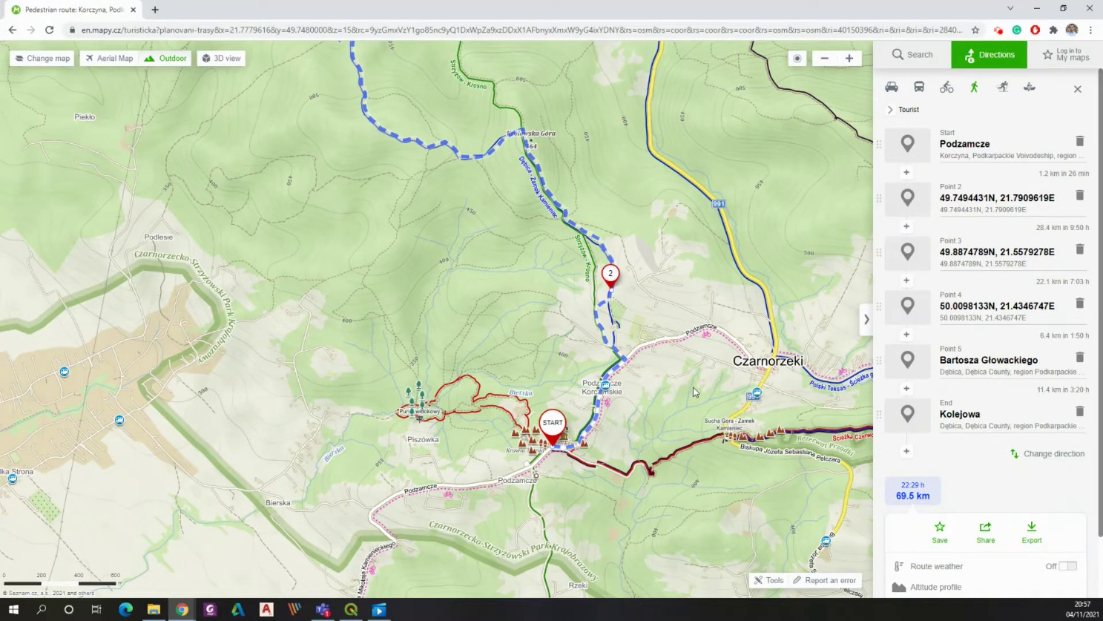
# - Export the planned route as a GPX file and show the downloaded export.gpx in its folder
pyautogui.click(1033, 535)
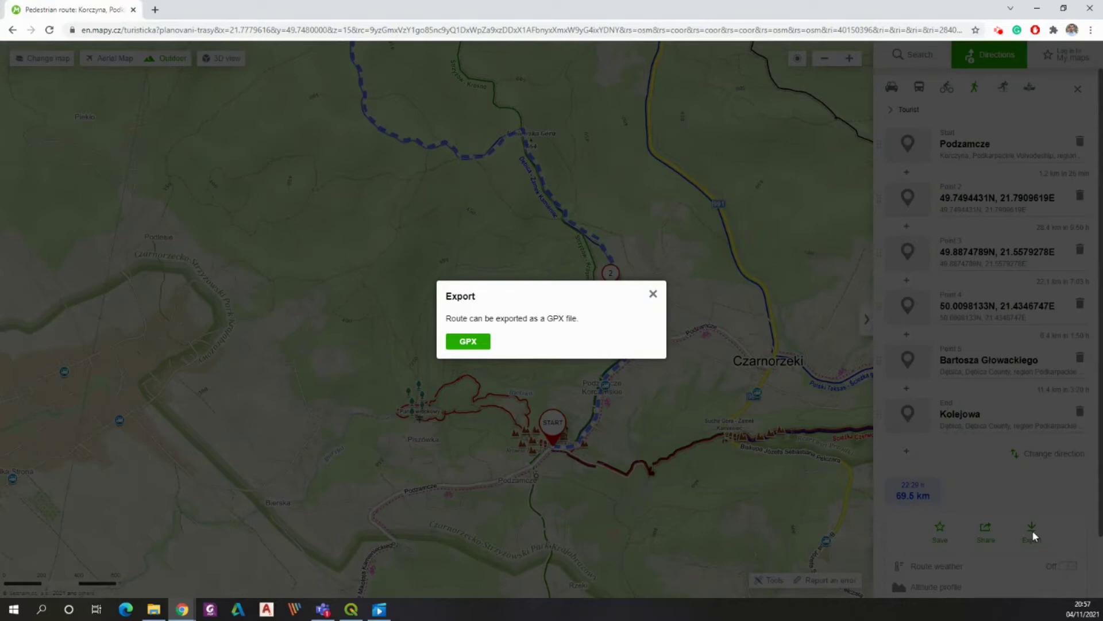
pyautogui.click(468, 343)
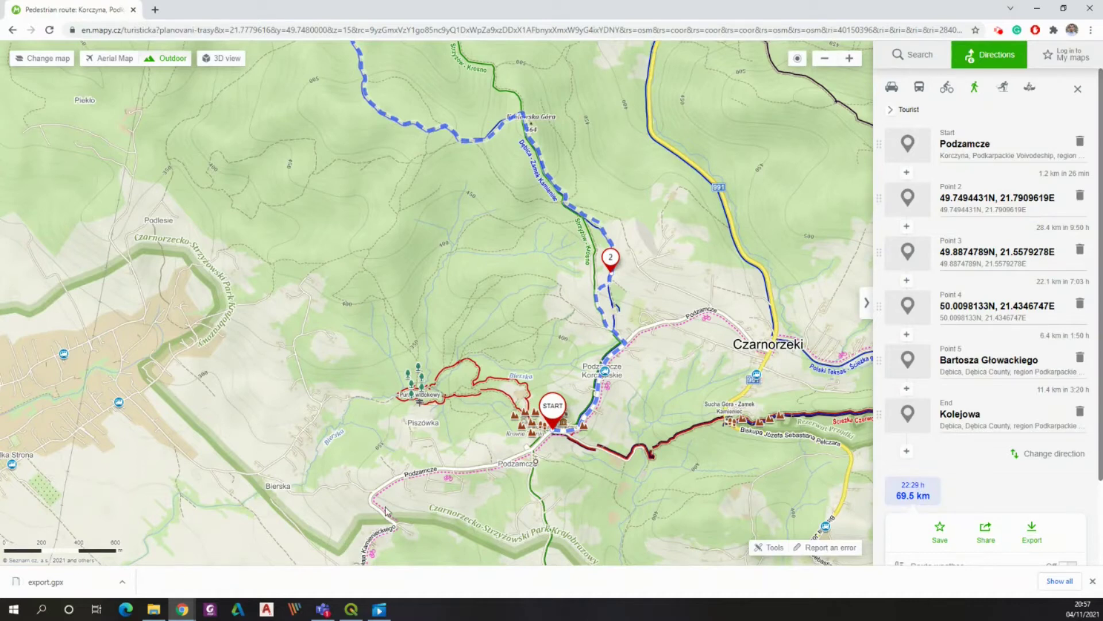
pyautogui.click(121, 587)
pyautogui.click(152, 545)
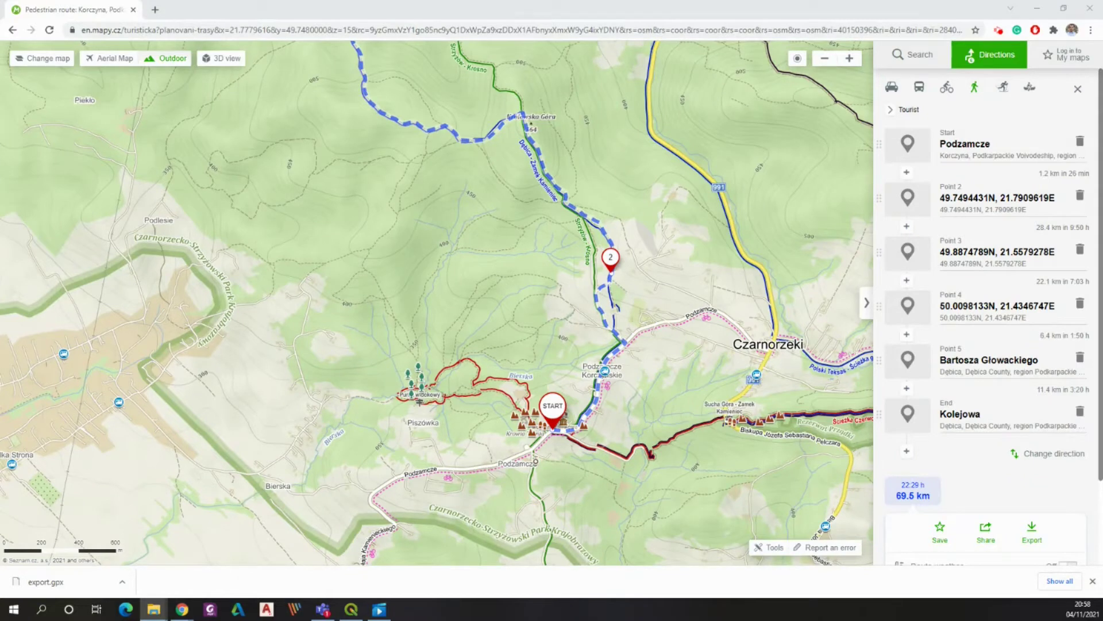
pyautogui.click(48, 378)
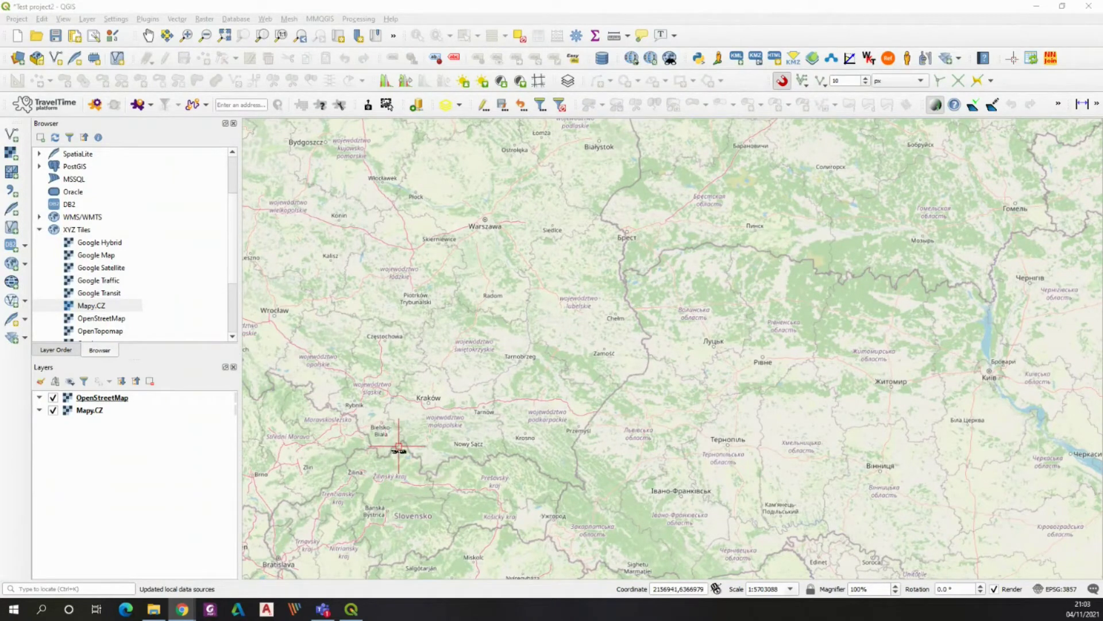
# - Switch to QGIS and hide the OpenStreetMap layer to view the blue trail near Węglówka and Czarnorzeki on the Mapy.CZ basemap
pyautogui.click(98, 307)
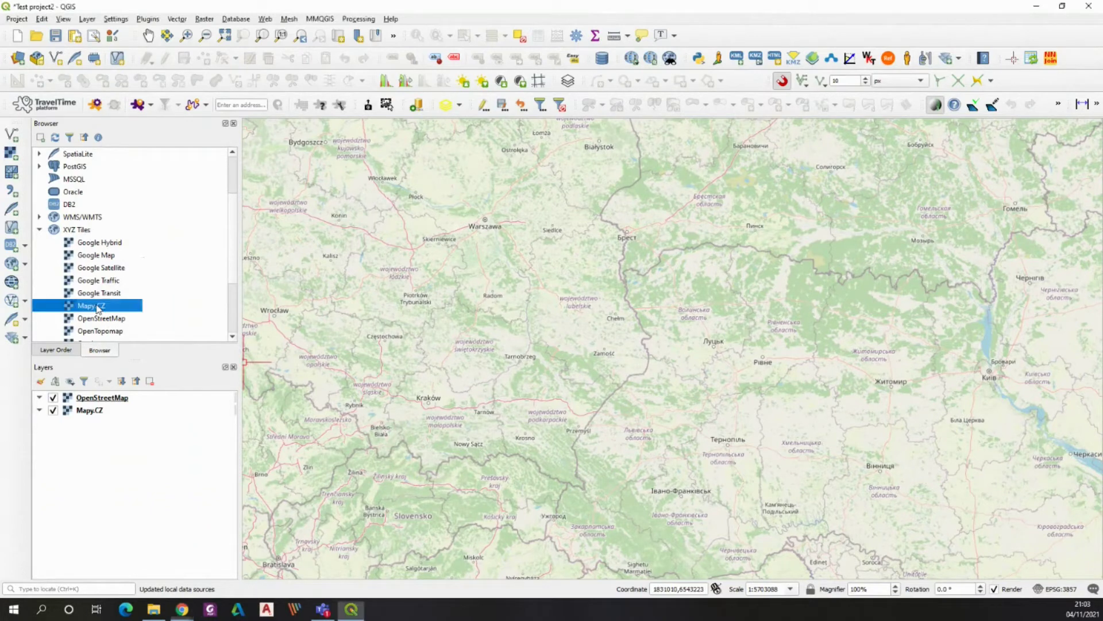
pyautogui.click(81, 411)
pyautogui.click(53, 398)
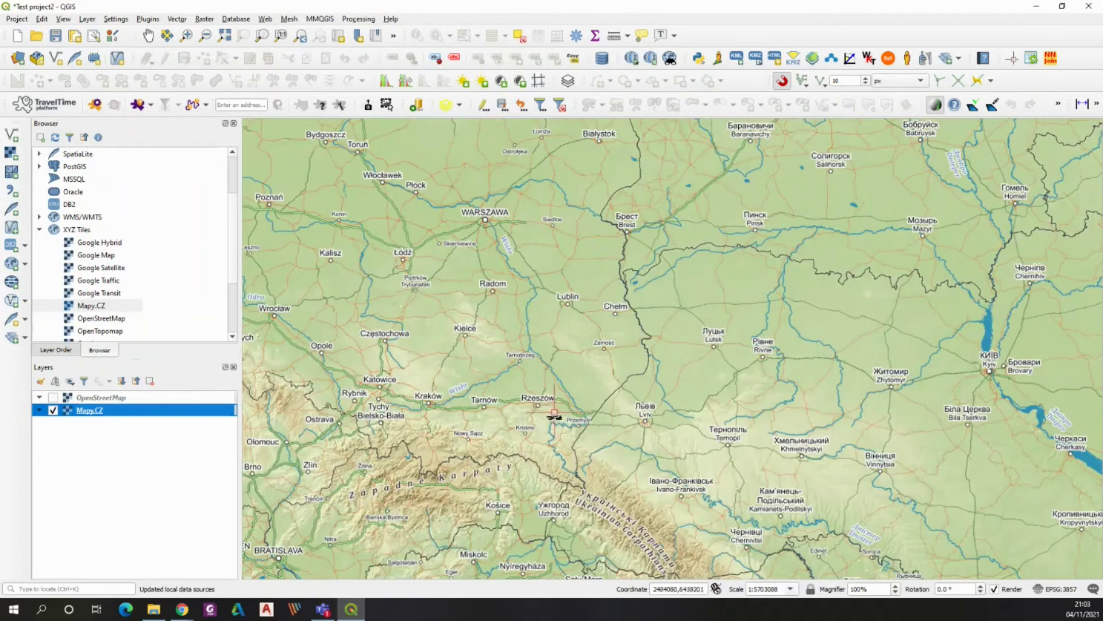
pyautogui.scroll(2, 543, 414)
pyautogui.scroll(2, 474, 508)
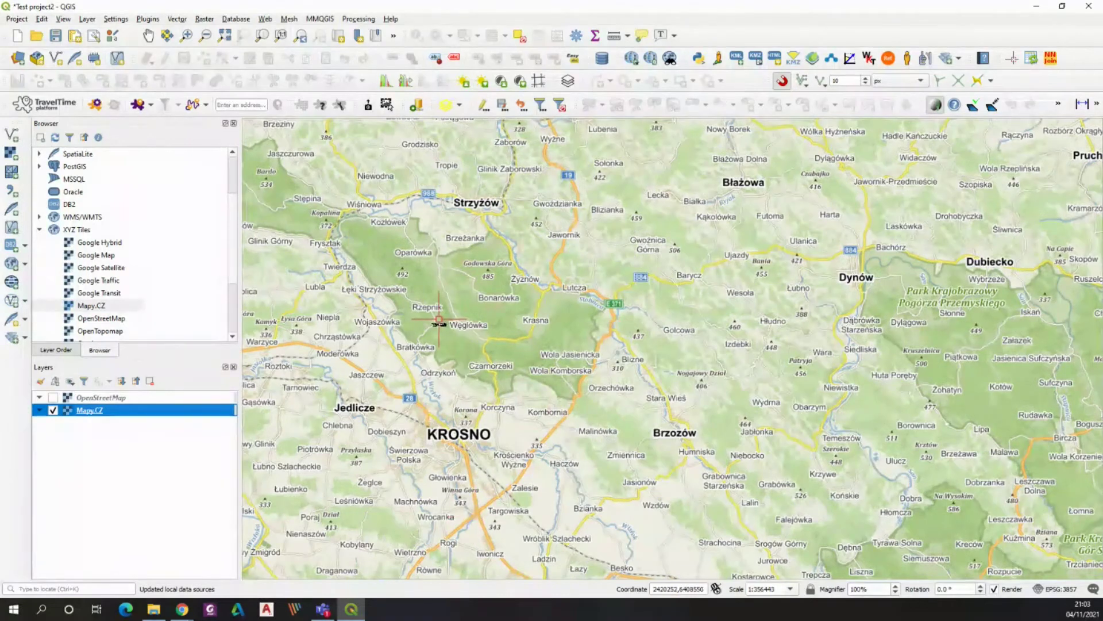
pyautogui.scroll(1, 439, 317)
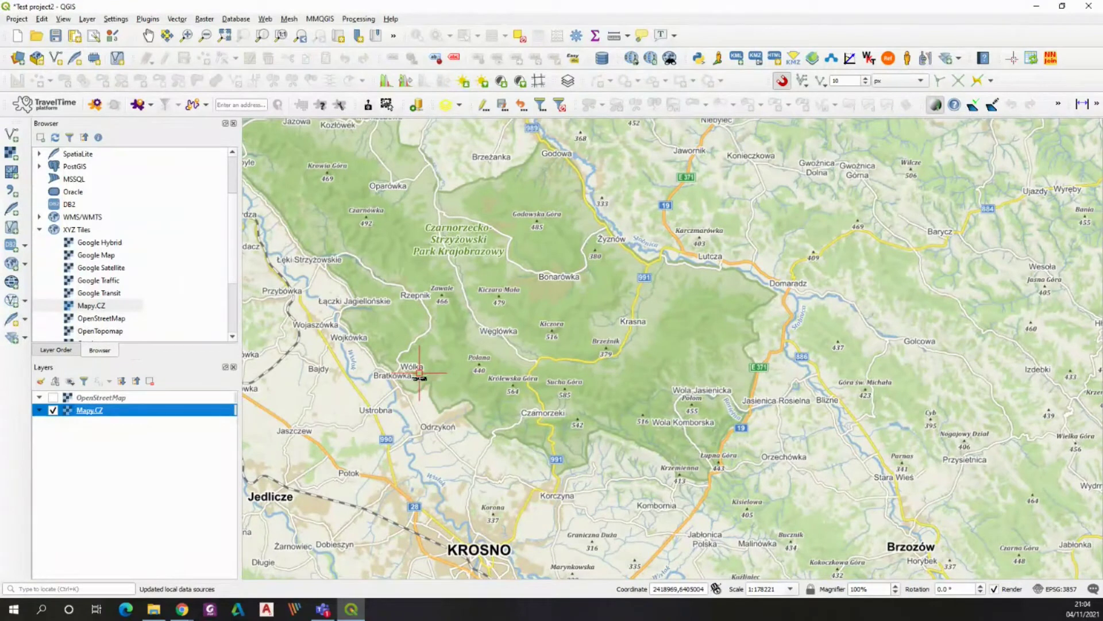
pyautogui.scroll(2, 480, 374)
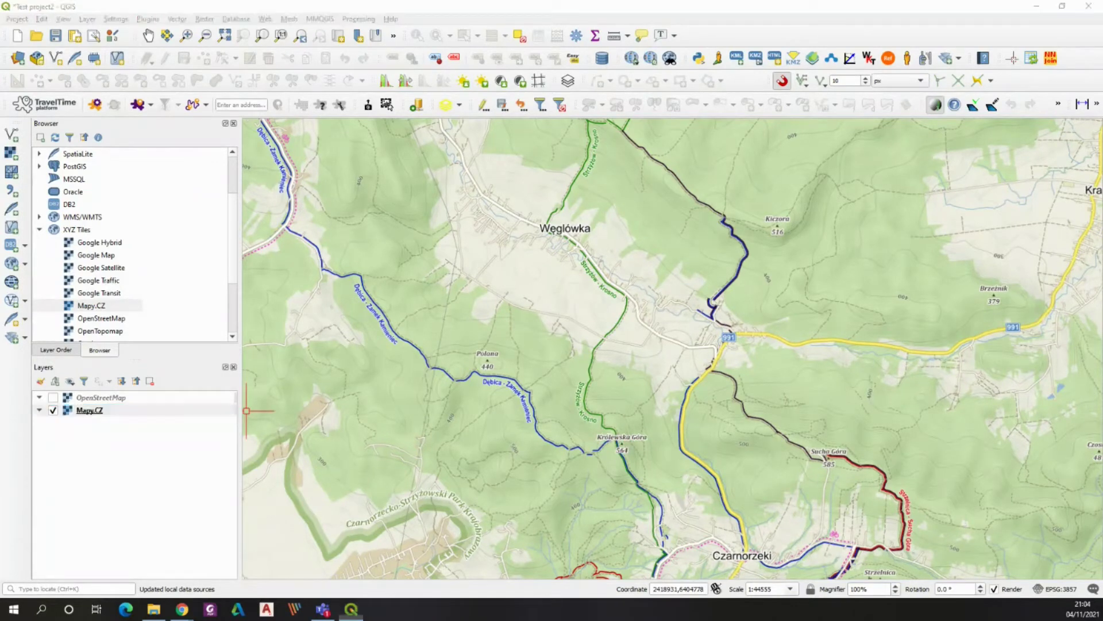
pyautogui.click(87, 19)
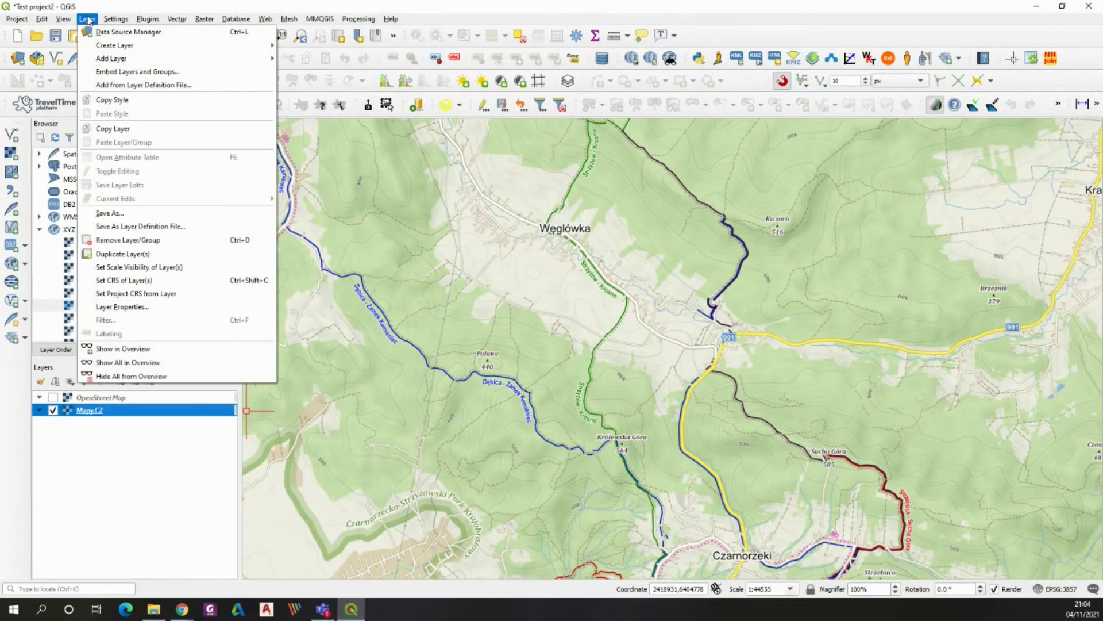
pyautogui.moveTo(102, 44)
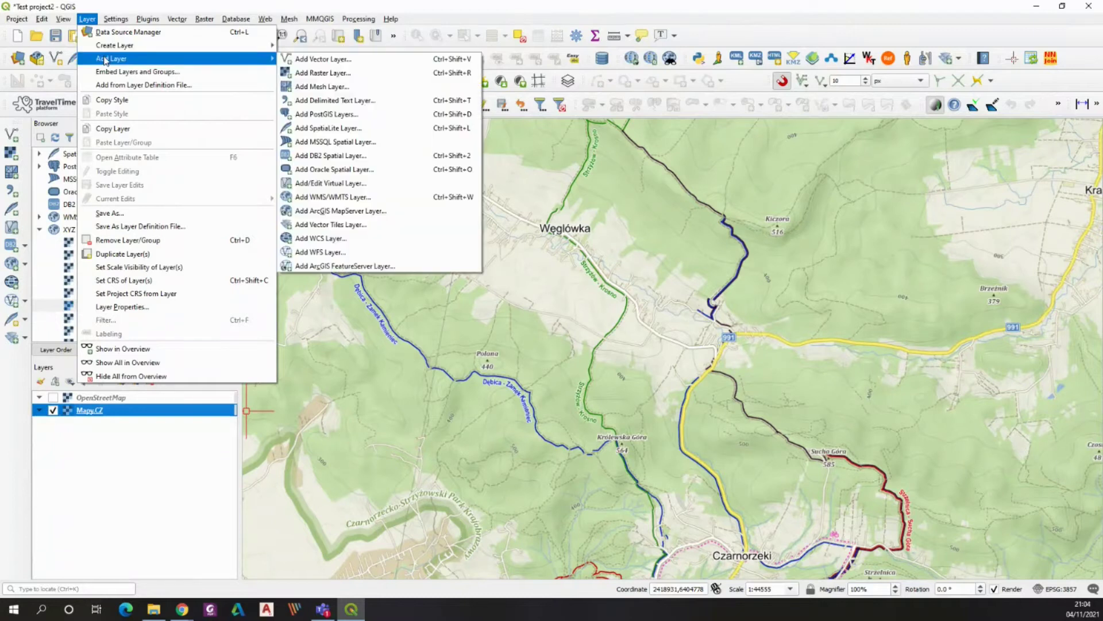
pyautogui.moveTo(358, 19)
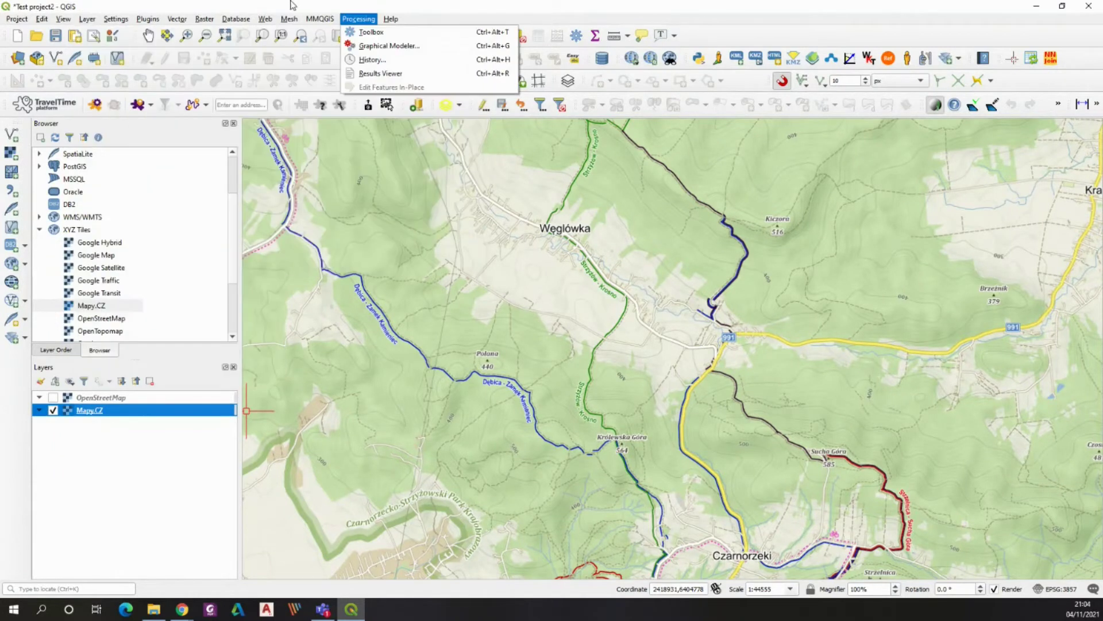
pyautogui.click(291, 3)
# - Load export.gpx into the map with all of its vector layers, placed together in a group
pyautogui.moveTo(246, 410); pyautogui.dragTo(617, 260)
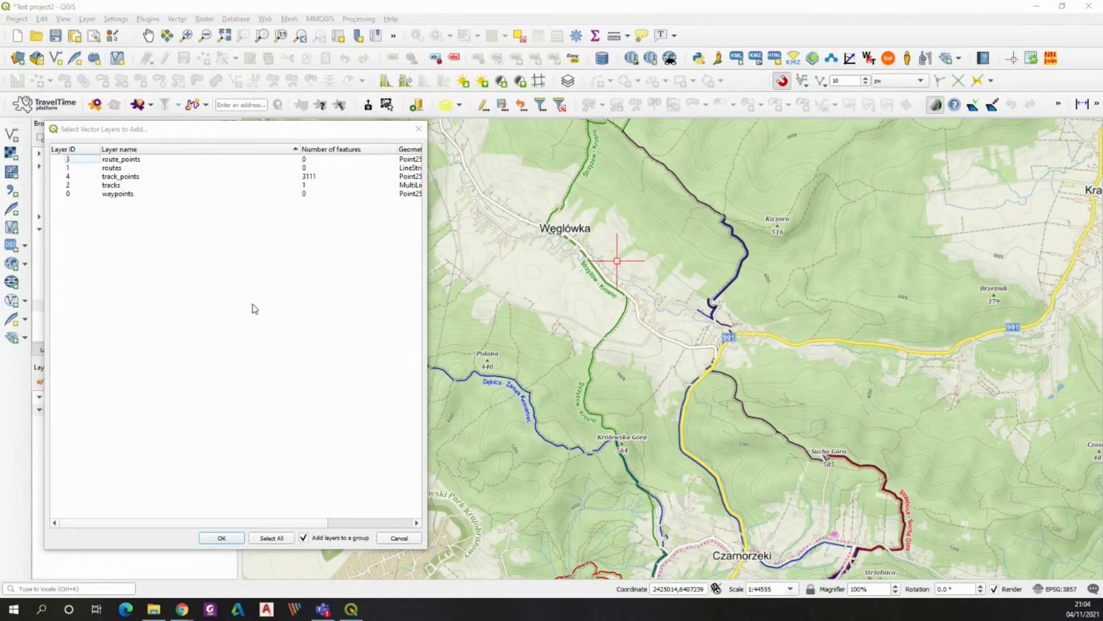
pyautogui.click(282, 539)
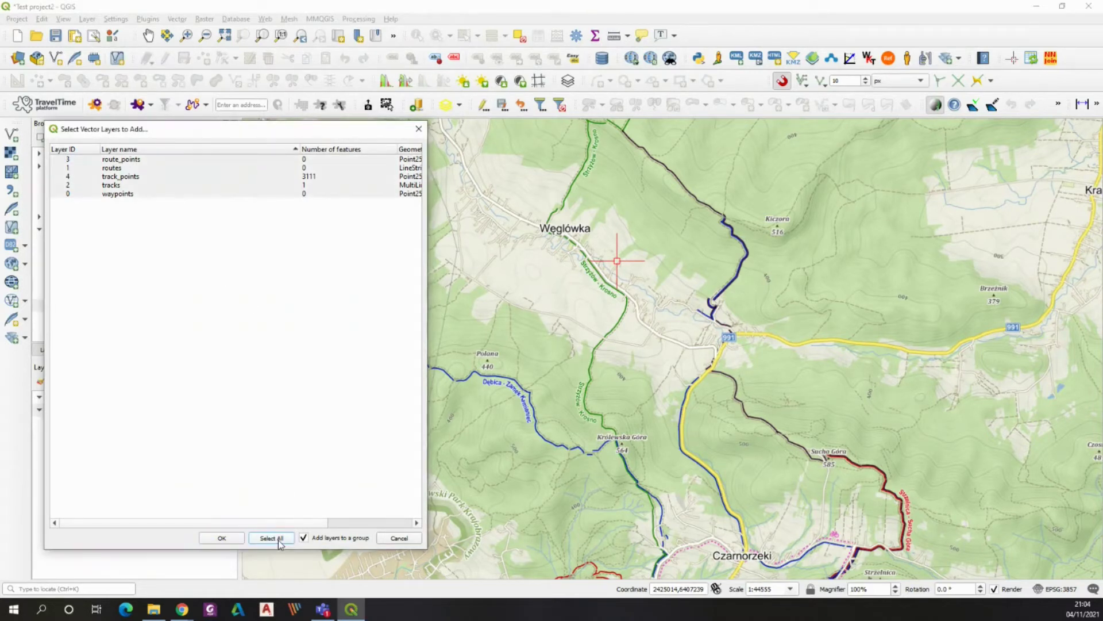
pyautogui.click(223, 538)
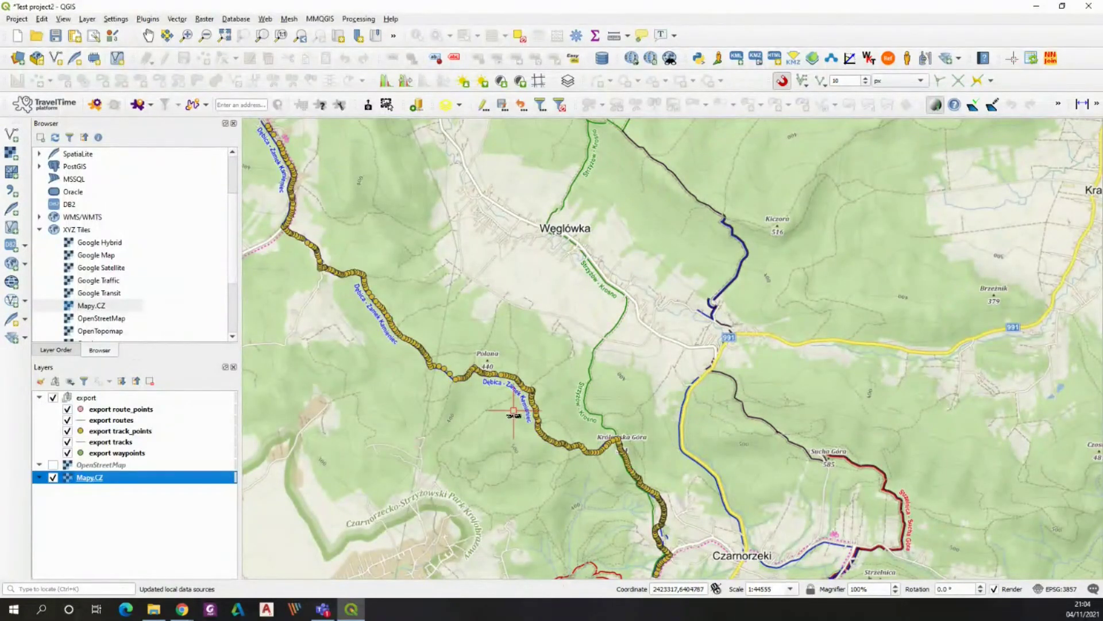
# - Hide the export route_points, export track_points and export waypoints layers
pyautogui.scroll(-1, 511, 411)
pyautogui.scroll(1, 536, 525)
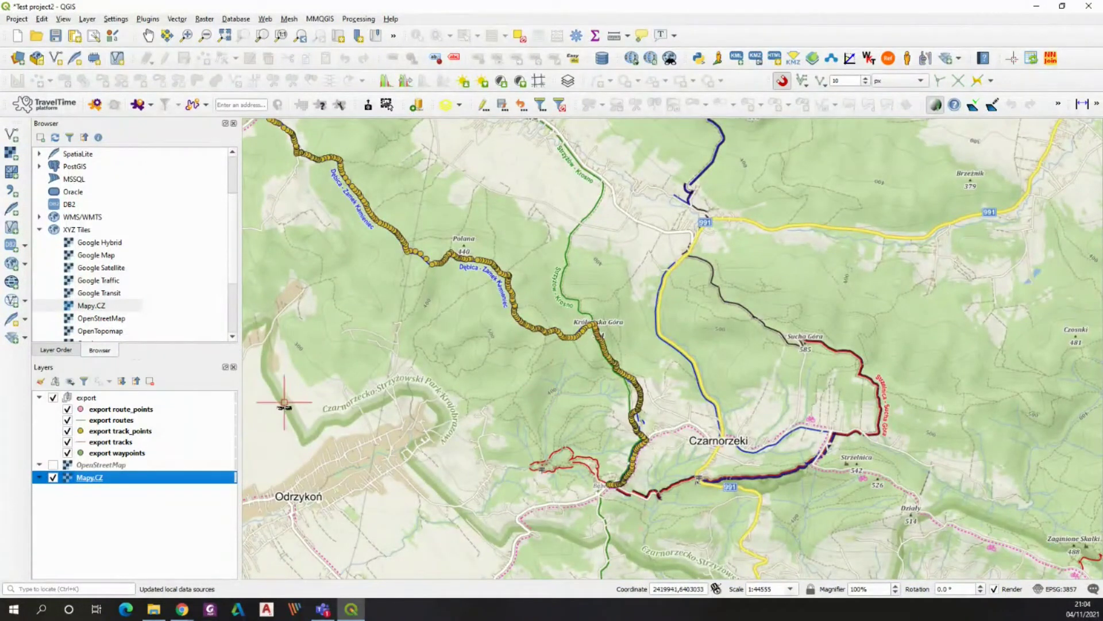
pyautogui.click(68, 409)
pyautogui.click(67, 434)
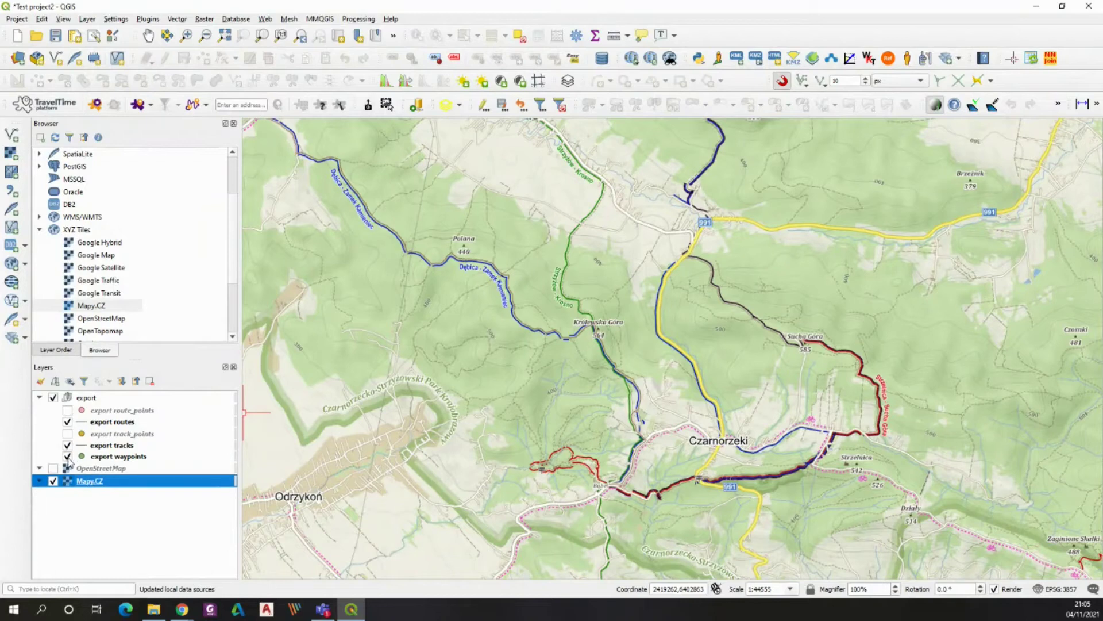
pyautogui.click(67, 458)
pyautogui.scroll(1, 585, 345)
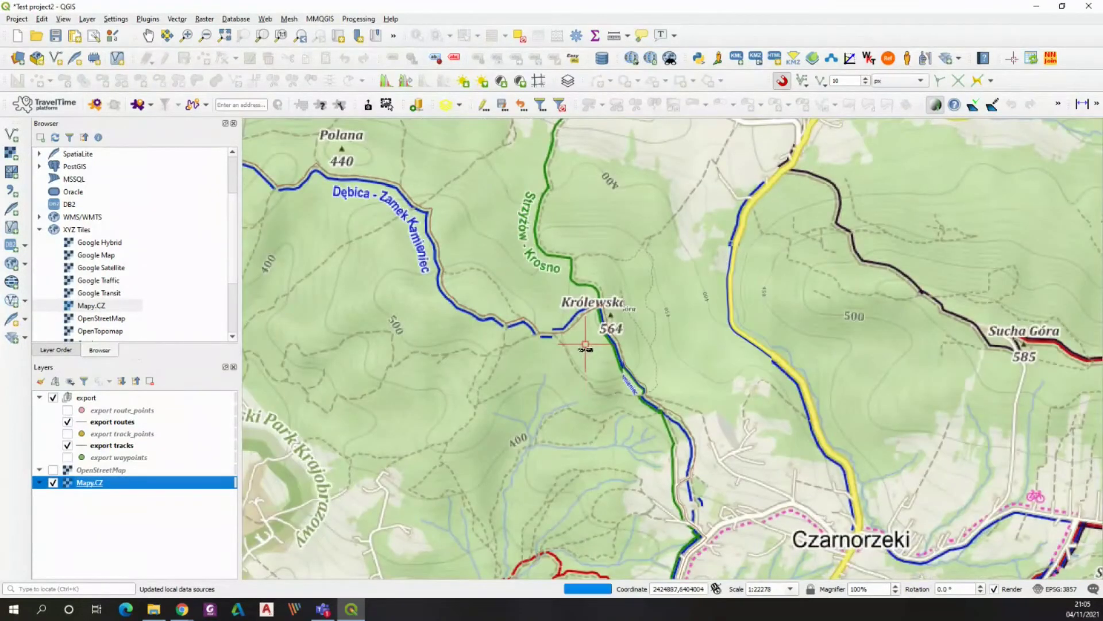
# - Move the export tracks and export routes layers out of the export group and hide export routes
pyautogui.click(100, 448)
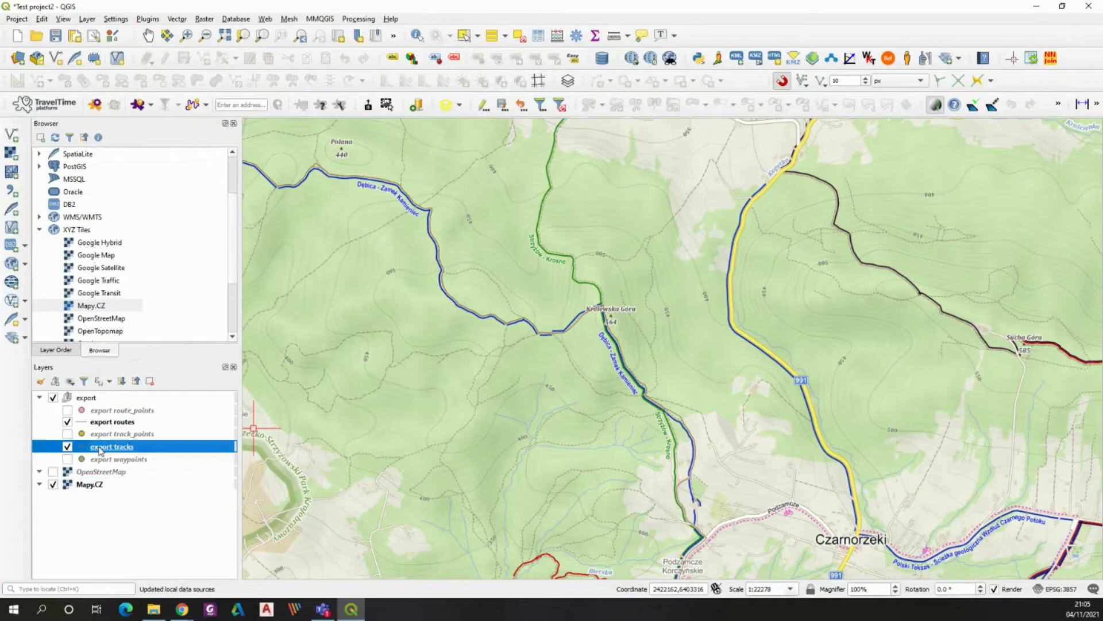
pyautogui.rightClick(100, 451)
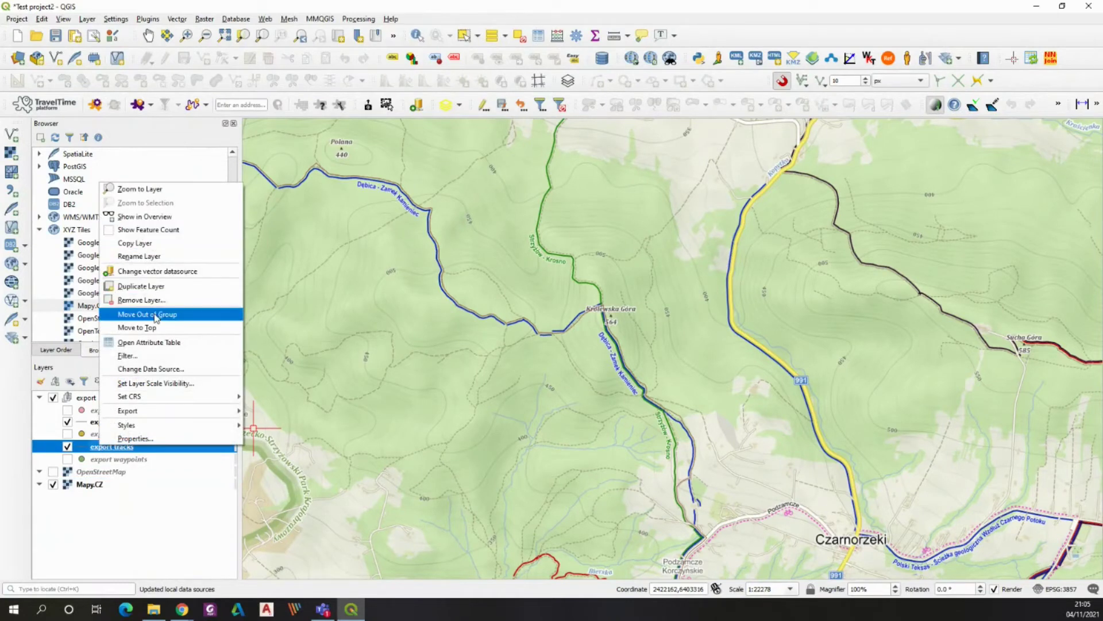
pyautogui.click(154, 315)
pyautogui.rightClick(105, 434)
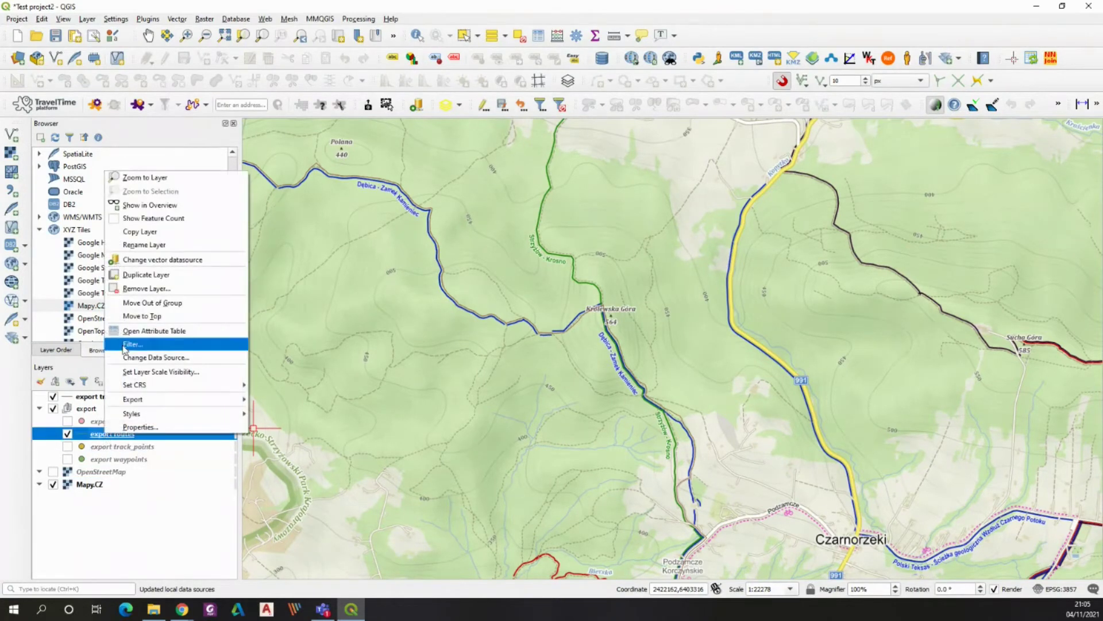
pyautogui.click(151, 303)
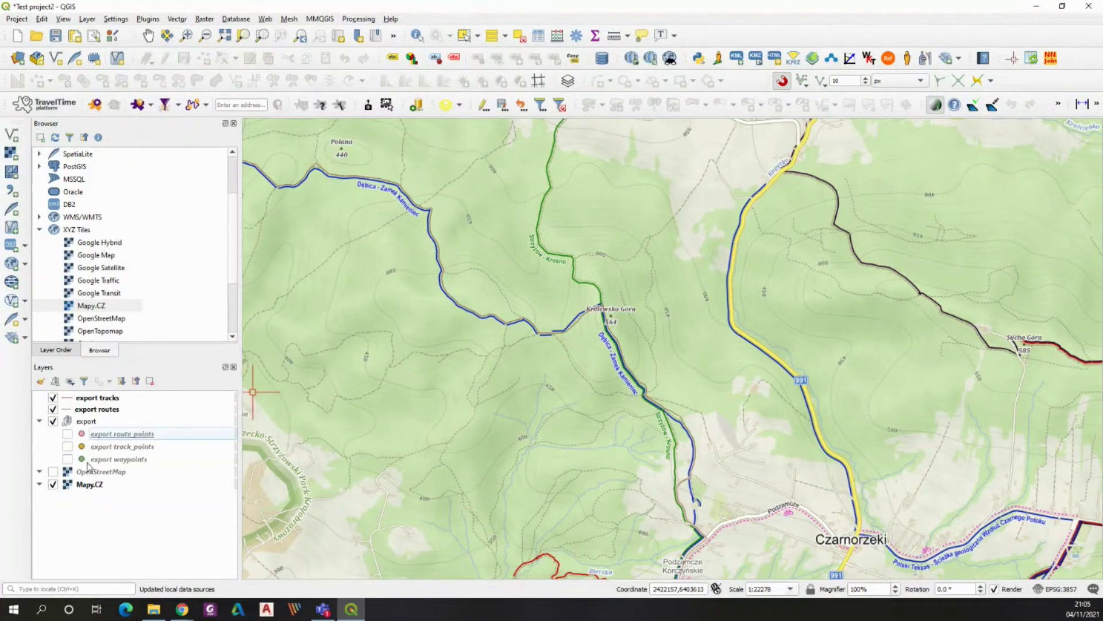
pyautogui.click(53, 410)
# - Change the line symbol colour of the export tracks layer to pure blue
pyautogui.click(101, 401)
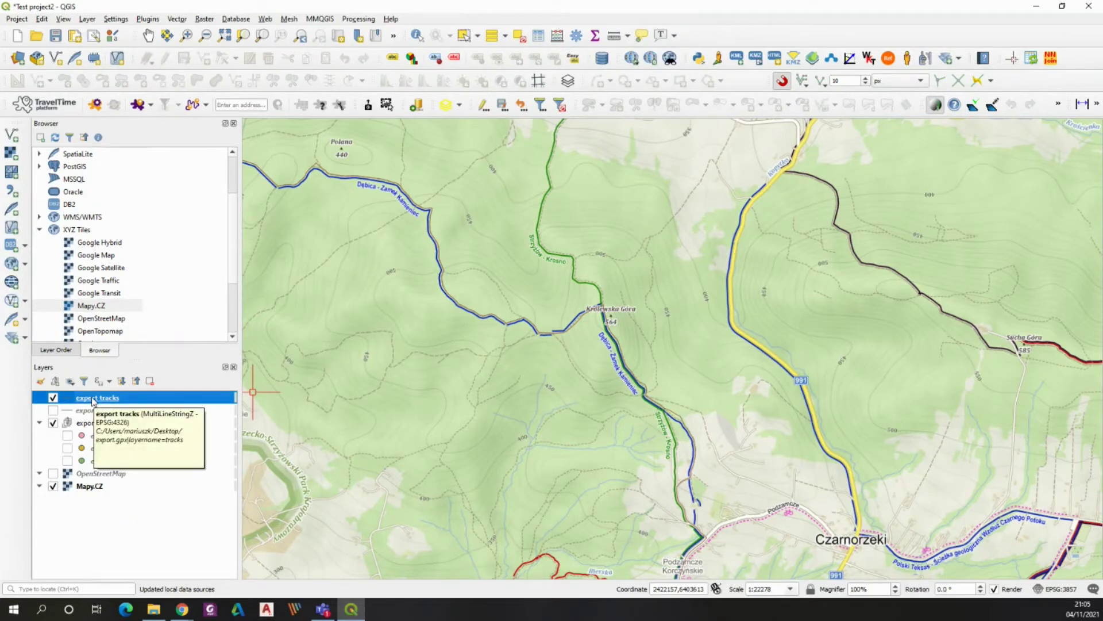
pyautogui.rightClick(94, 400)
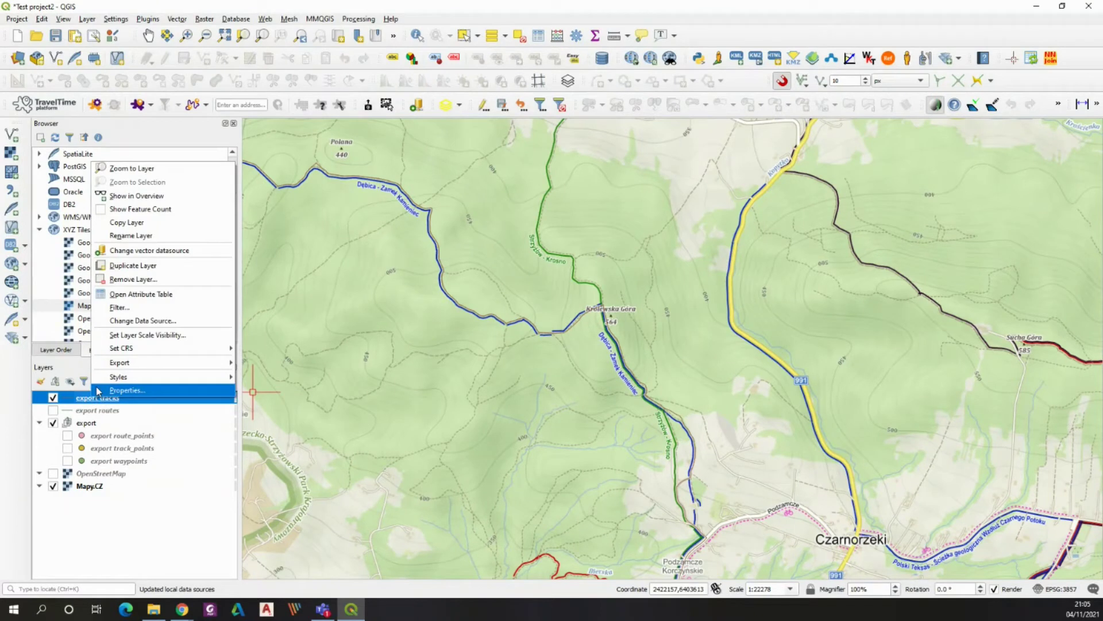
pyautogui.moveTo(102, 378)
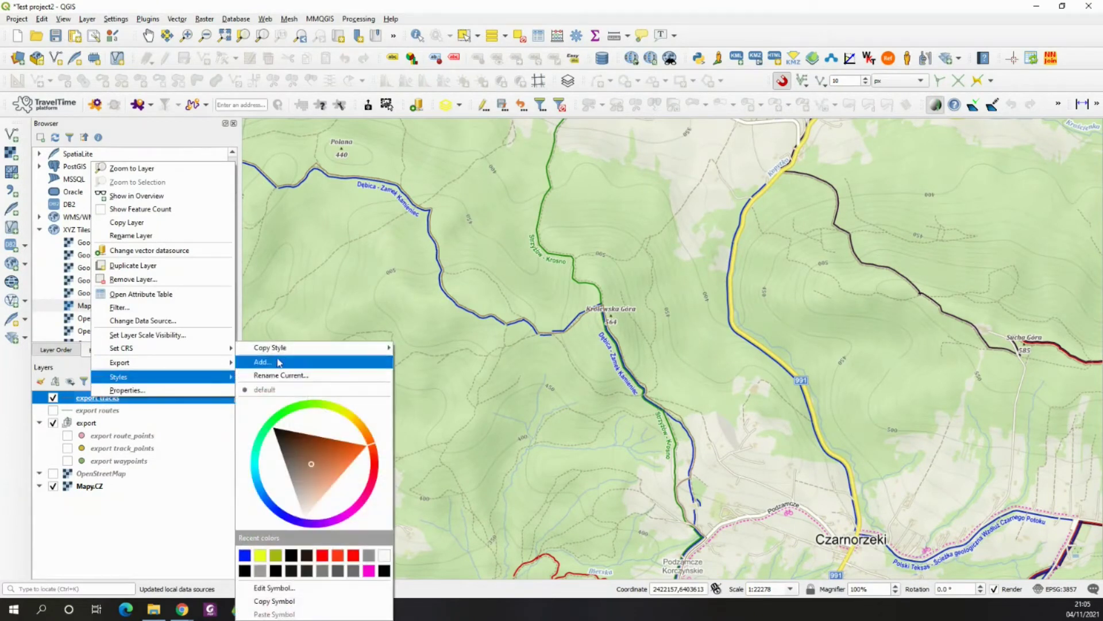
pyautogui.click(281, 588)
pyautogui.click(581, 243)
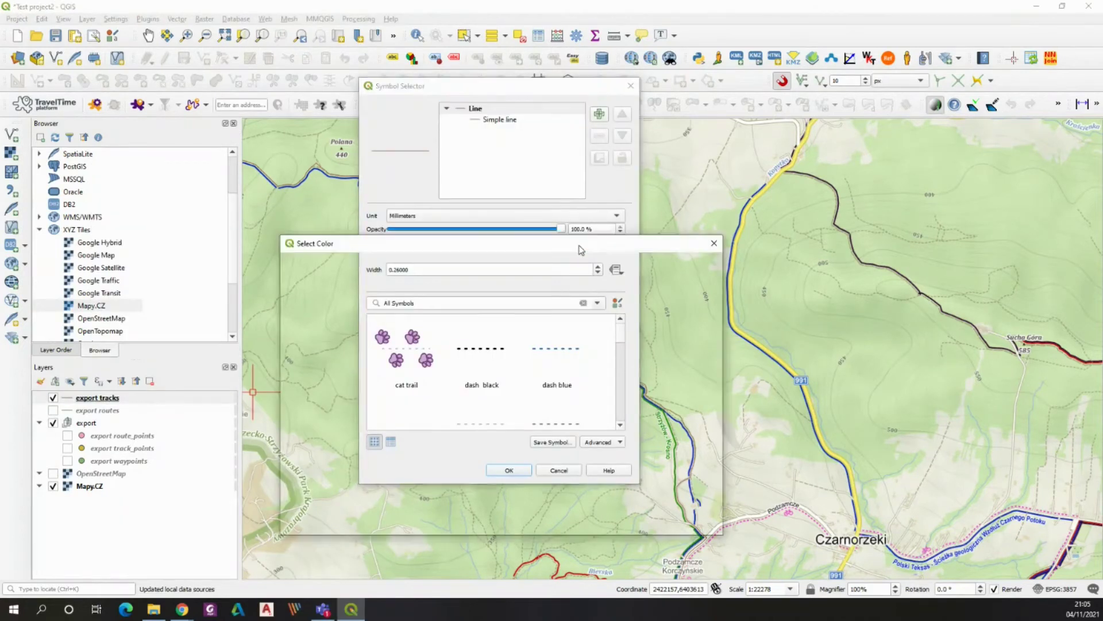
pyautogui.moveTo(383, 366); pyautogui.dragTo(378, 427)
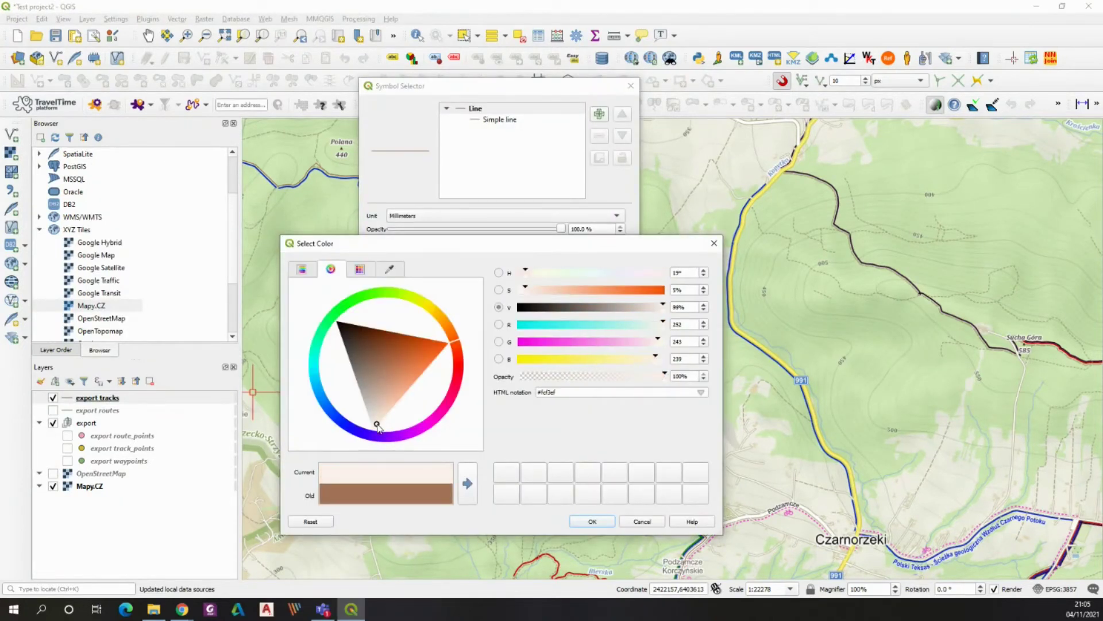
pyautogui.moveTo(452, 350); pyautogui.dragTo(349, 421)
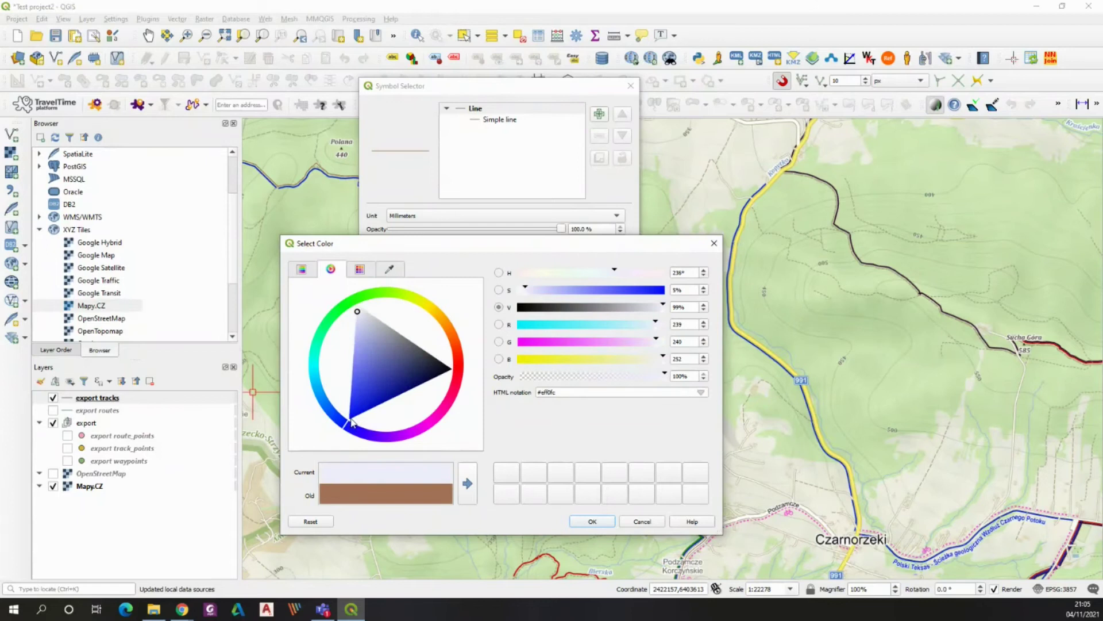
pyautogui.click(349, 419)
pyautogui.click(590, 521)
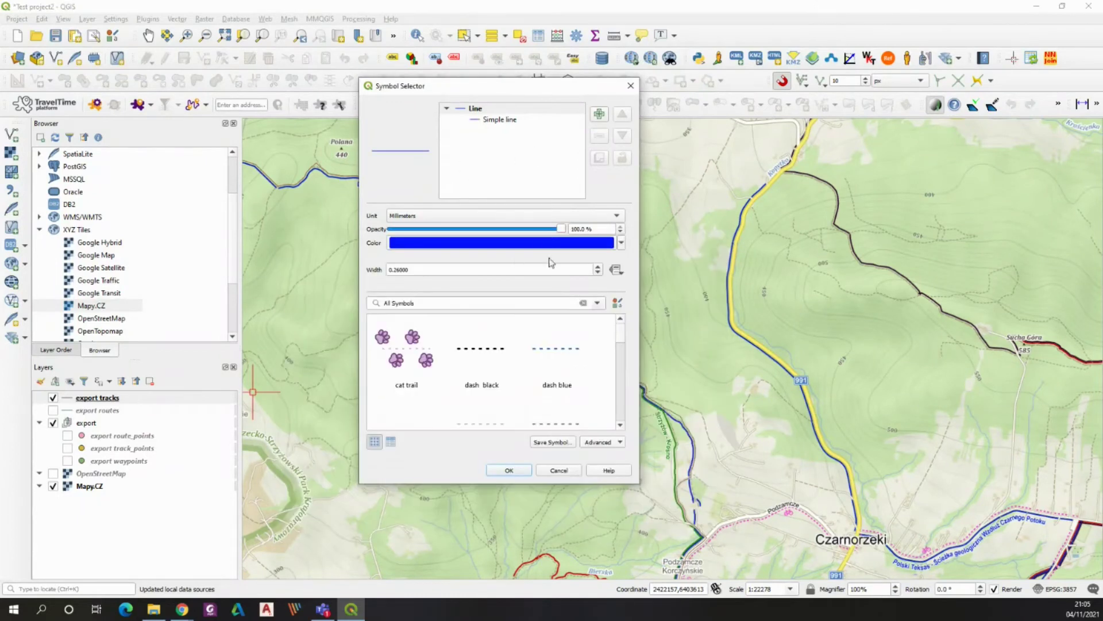
# - Increase the line width of the export tracks symbol and apply the new style
pyautogui.moveTo(415, 274); pyautogui.dragTo(398, 274)
pyautogui.write('5')
pyautogui.click(509, 470)
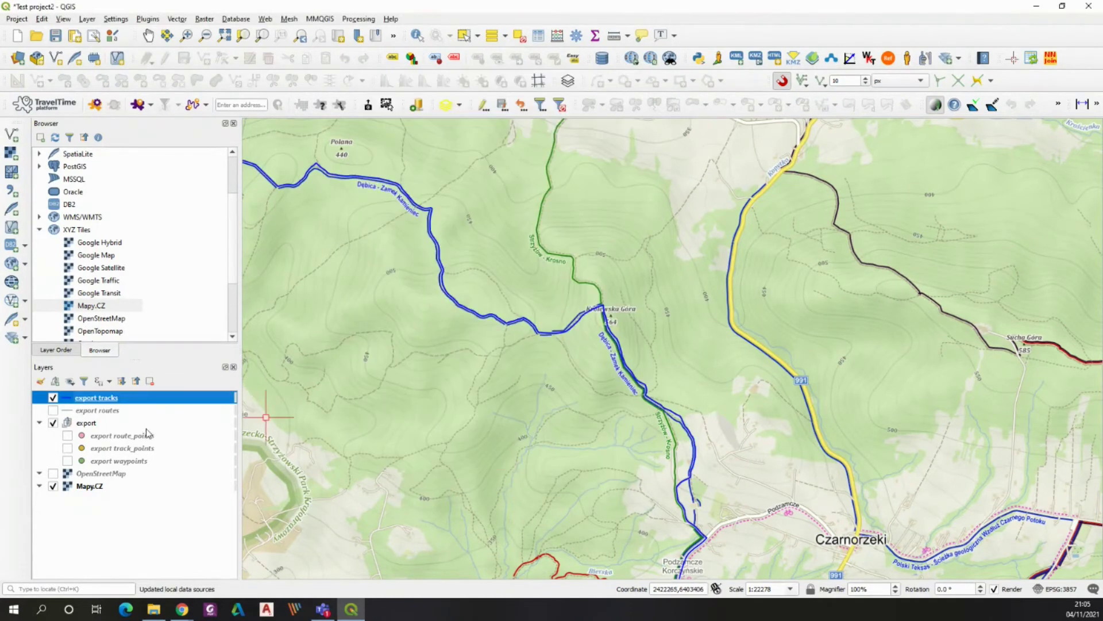
# - Examine the styled track along its whole course from Dębica down to its end near Podzamcze Korczyńskie and Czarnorzeki
pyautogui.scroll(-2, 583, 352)
pyautogui.scroll(-3, 583, 351)
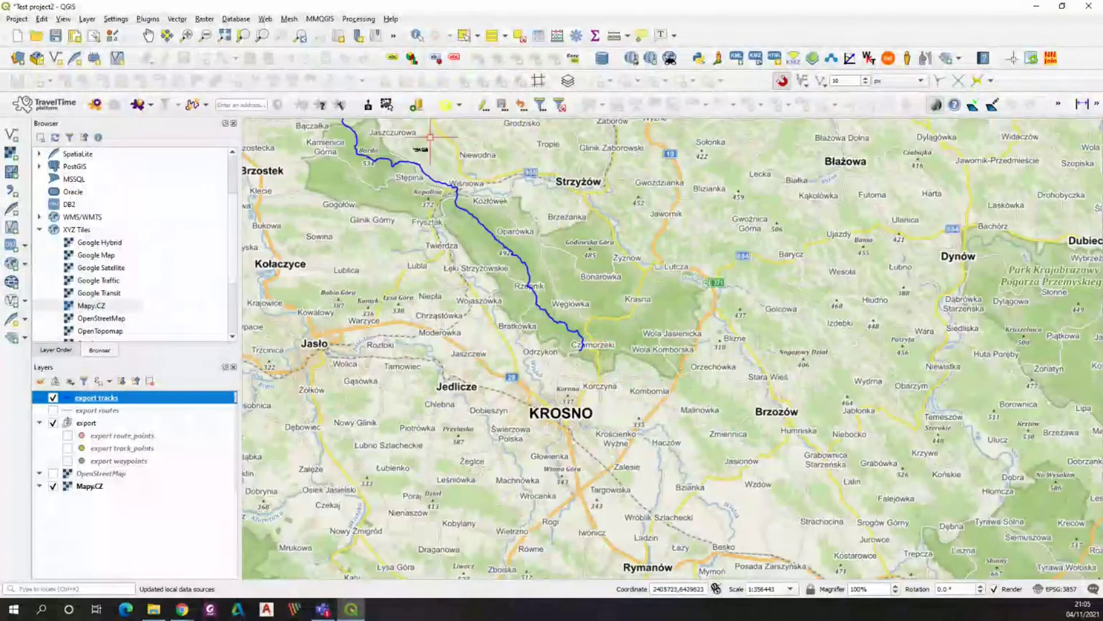
pyautogui.click(149, 35)
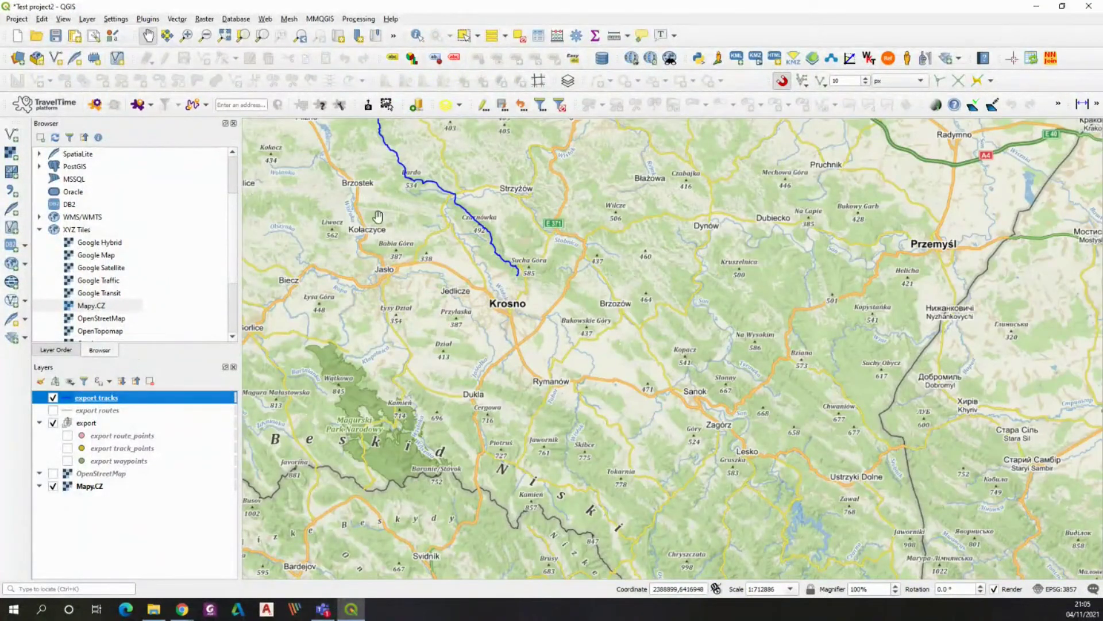
pyautogui.moveTo(393, 163); pyautogui.dragTo(479, 337)
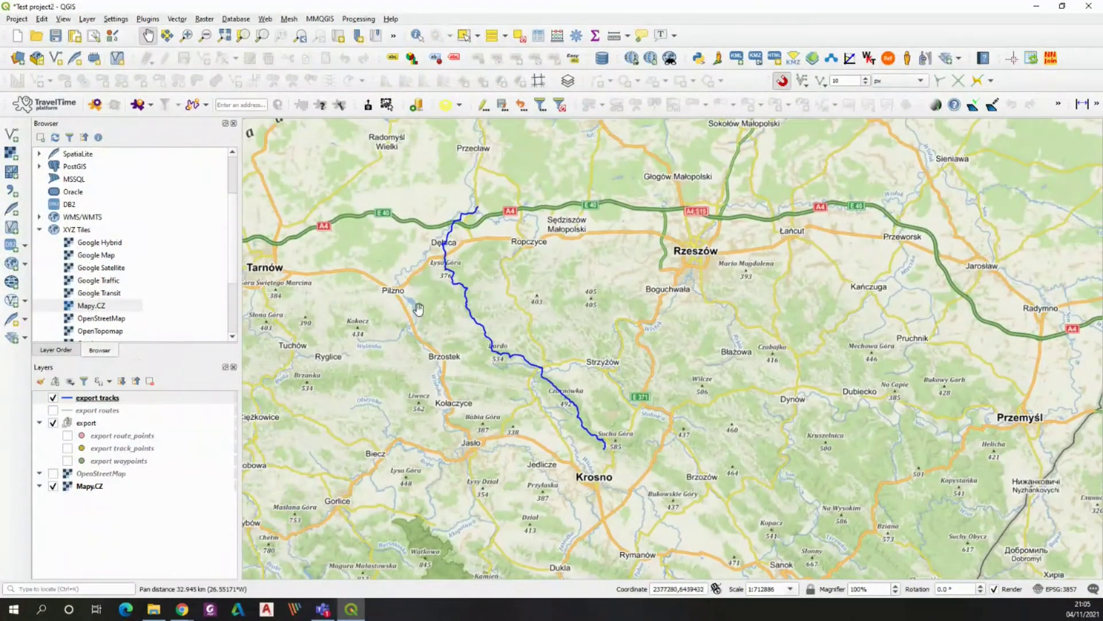
pyautogui.scroll(1, 452, 352)
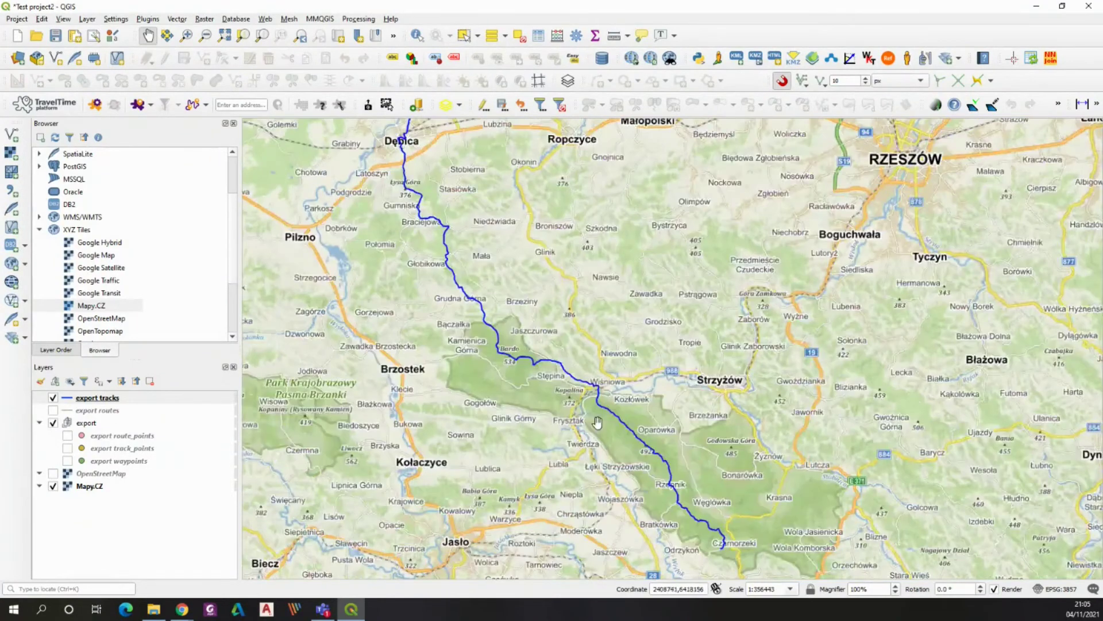
pyautogui.scroll(2, 595, 422)
pyautogui.moveTo(734, 442); pyautogui.dragTo(568, 285)
pyautogui.moveTo(642, 524); pyautogui.dragTo(607, 440)
pyautogui.moveTo(623, 499); pyautogui.dragTo(475, 346)
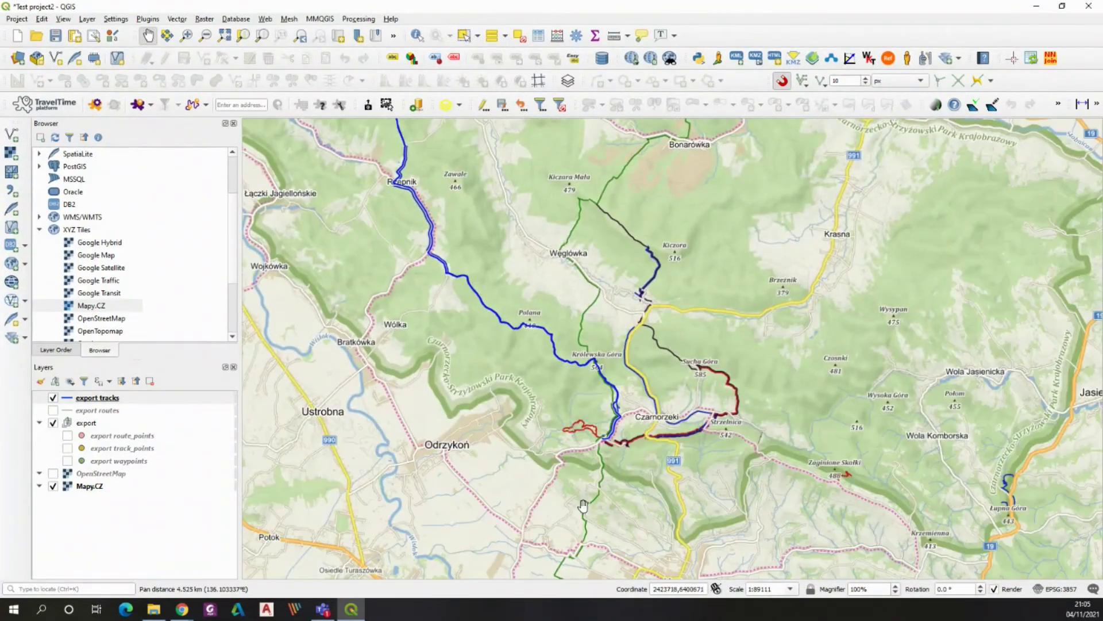
pyautogui.scroll(3, 620, 433)
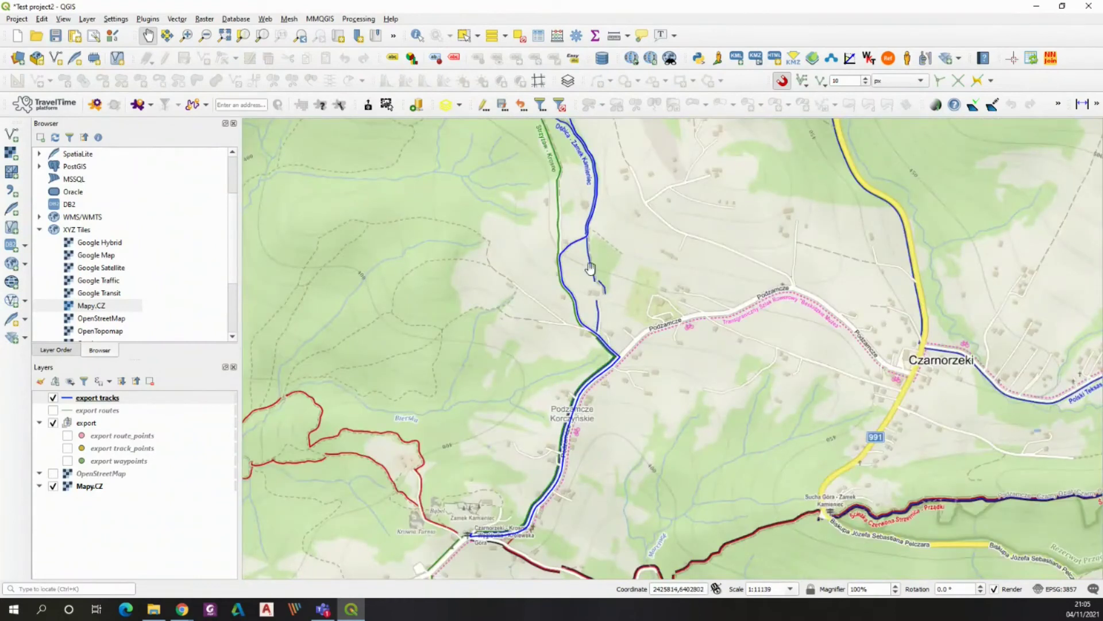
# - Export the export tracks layer as GeoJSON to trail.geojson in the mapycz folder with EPSG:4326, overwriting the existing file and adding it to the map
pyautogui.click(97, 397)
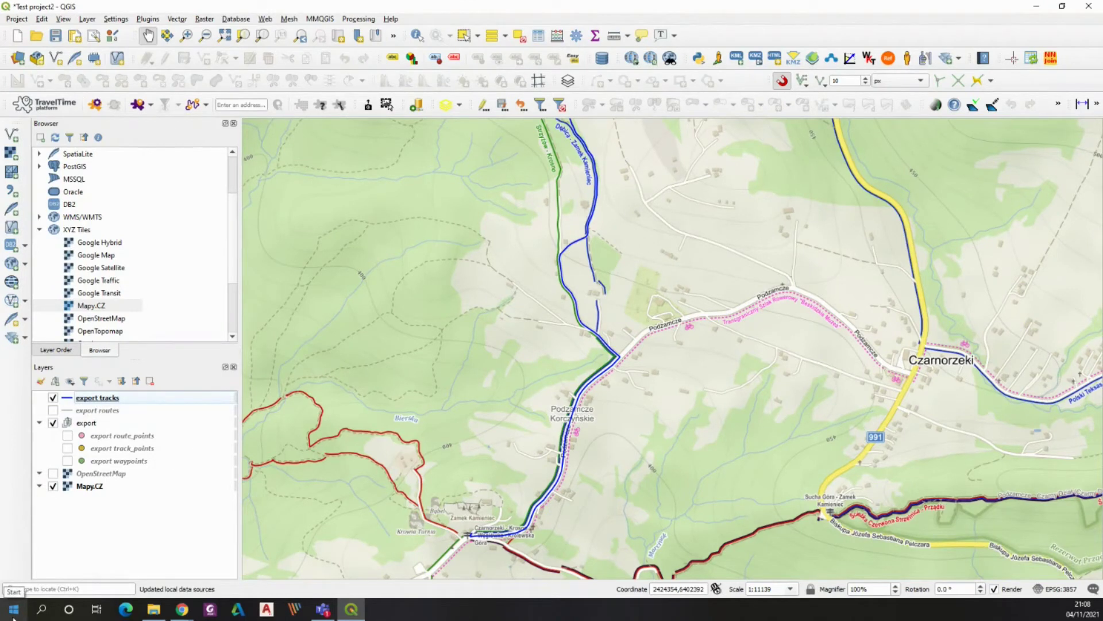
pyautogui.click(101, 400)
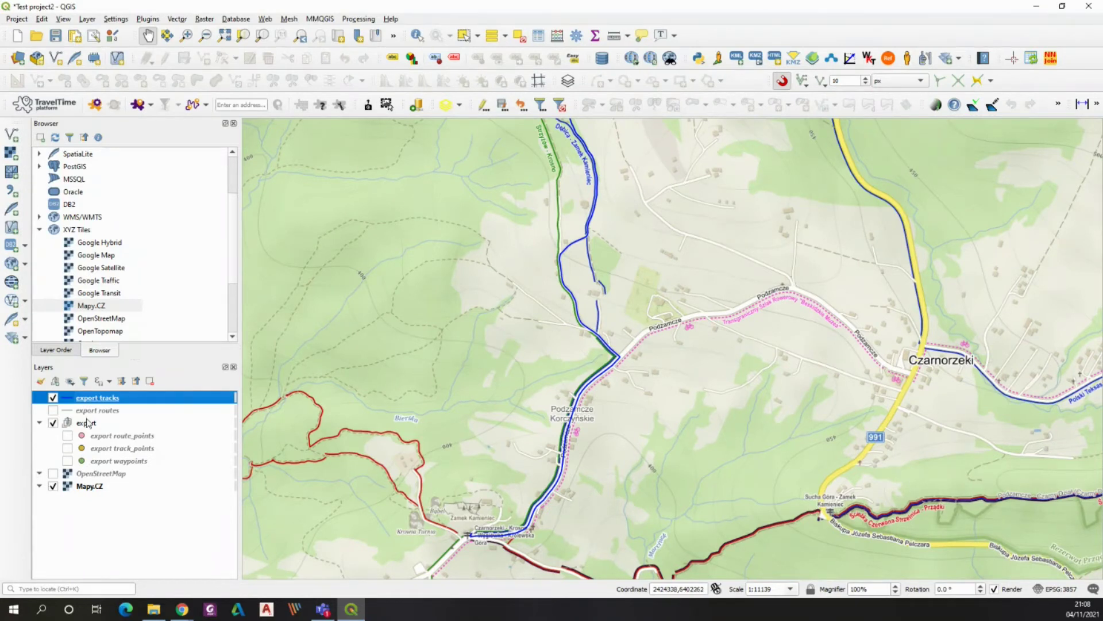
pyautogui.rightClick(111, 401)
pyautogui.moveTo(133, 368)
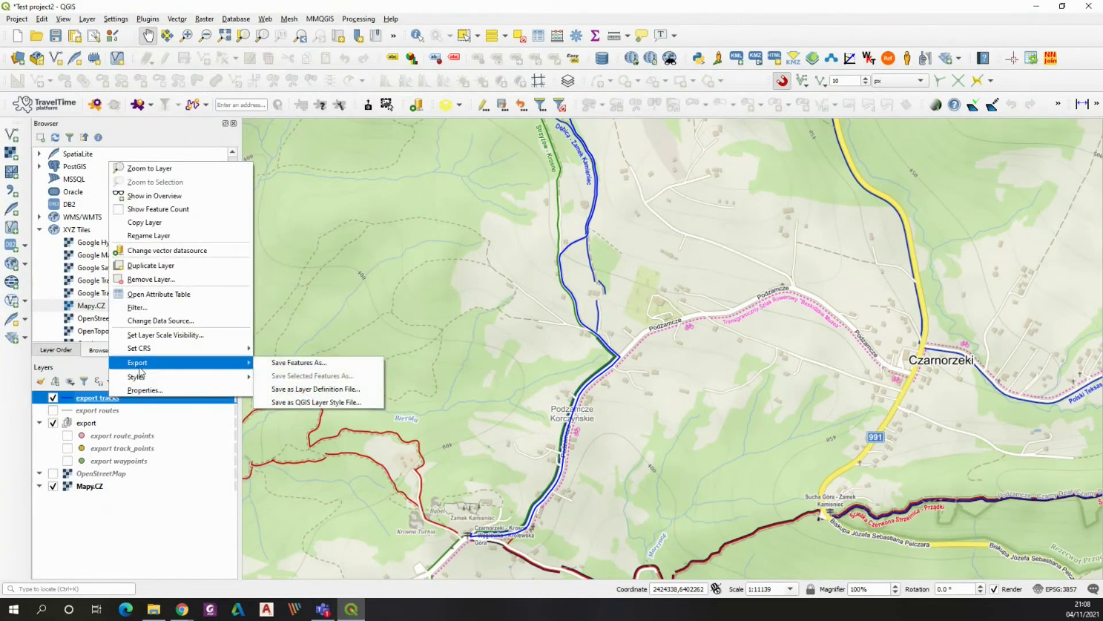
pyautogui.click(282, 369)
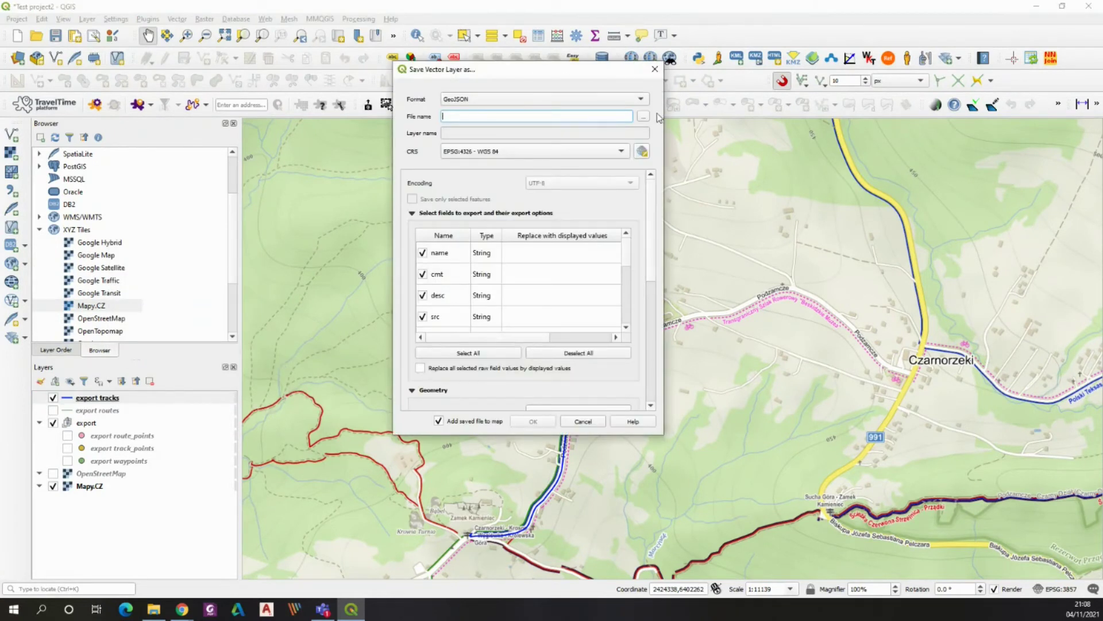
pyautogui.moveTo(575, 68); pyautogui.dragTo(793, 150)
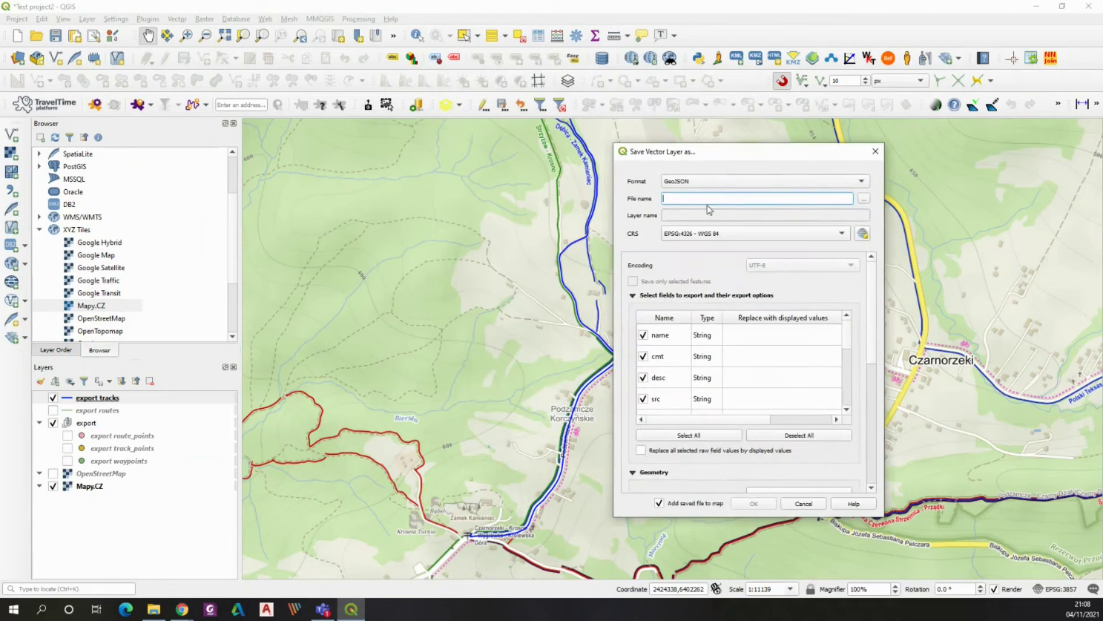
pyautogui.click(863, 199)
pyautogui.click(766, 262)
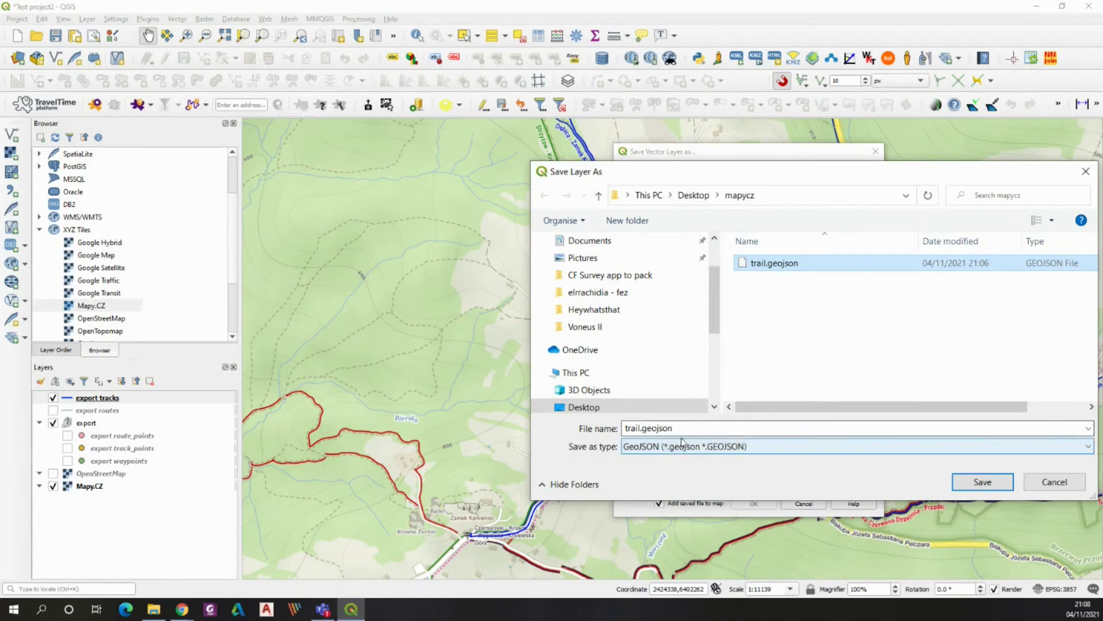
pyautogui.click(984, 482)
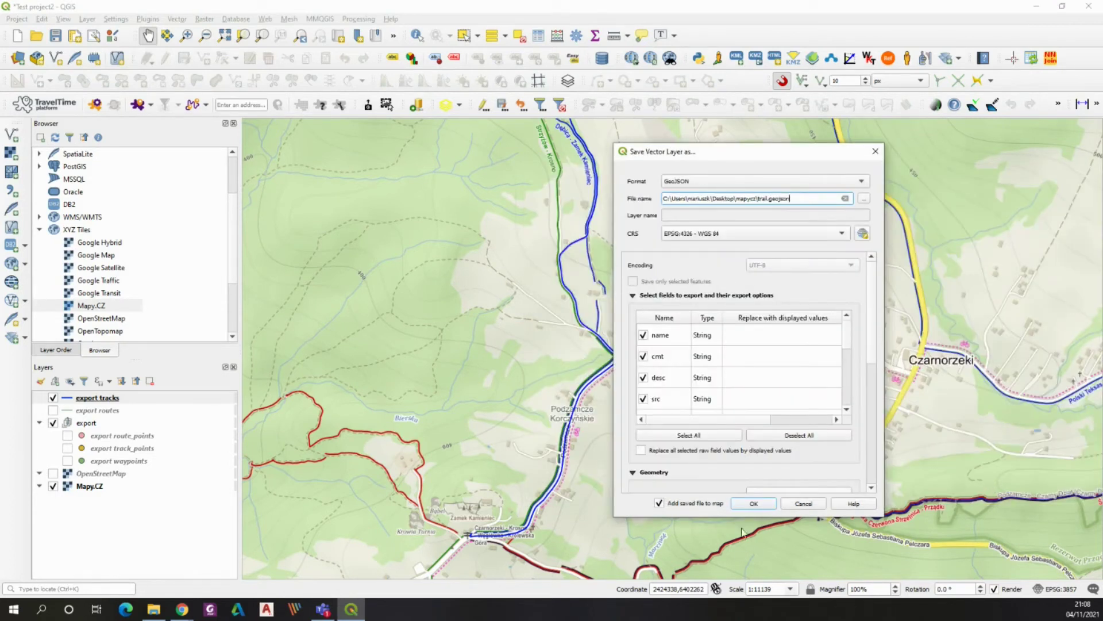
pyautogui.click(749, 504)
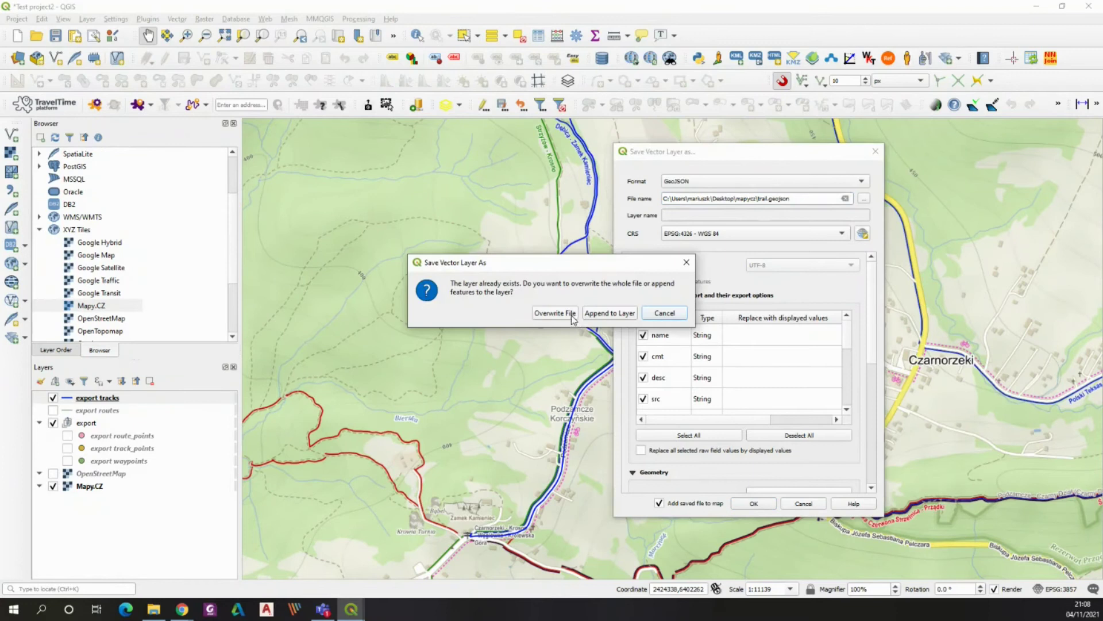
pyautogui.click(554, 313)
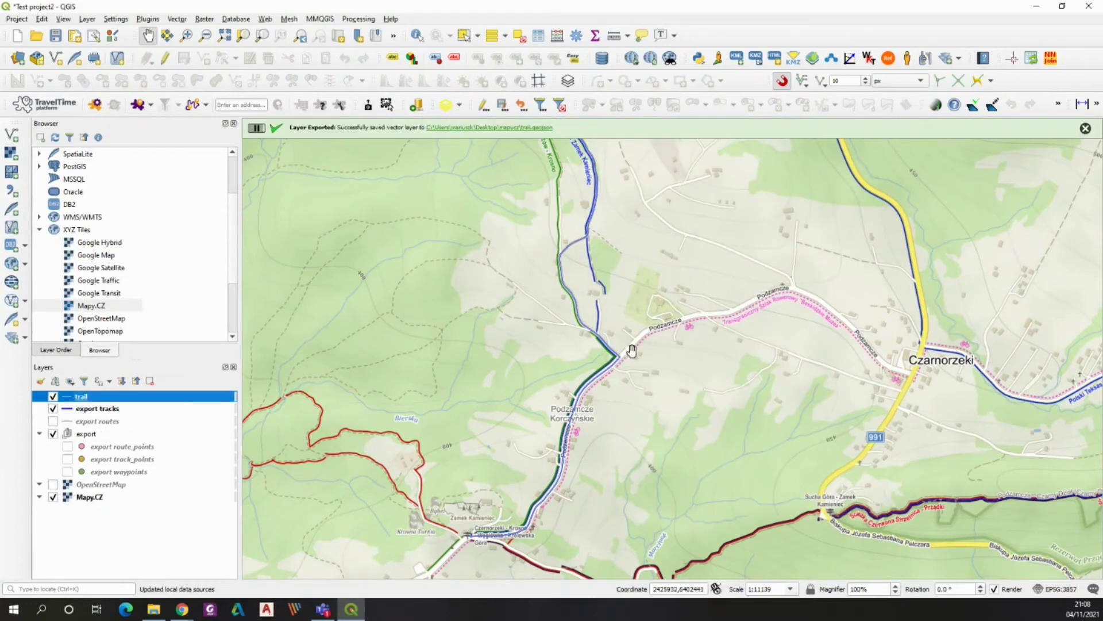
# - Compare the trail layer with the marked Dębica - Zamek Kamieniec trail around Podzamcze Korczyńskie
pyautogui.scroll(1, 583, 248)
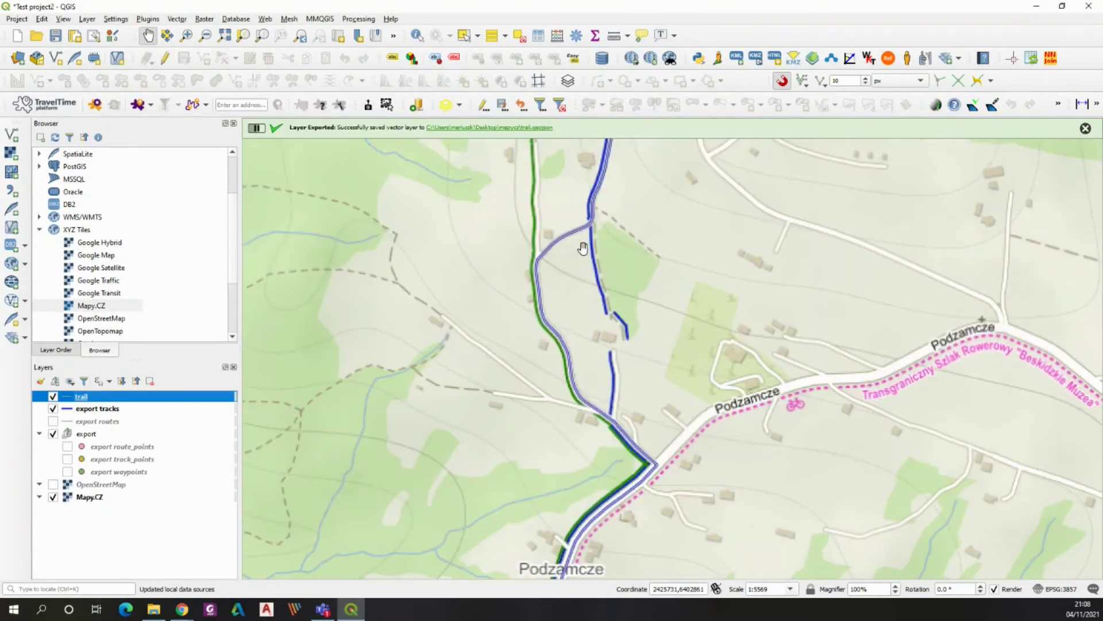
pyautogui.click(555, 439)
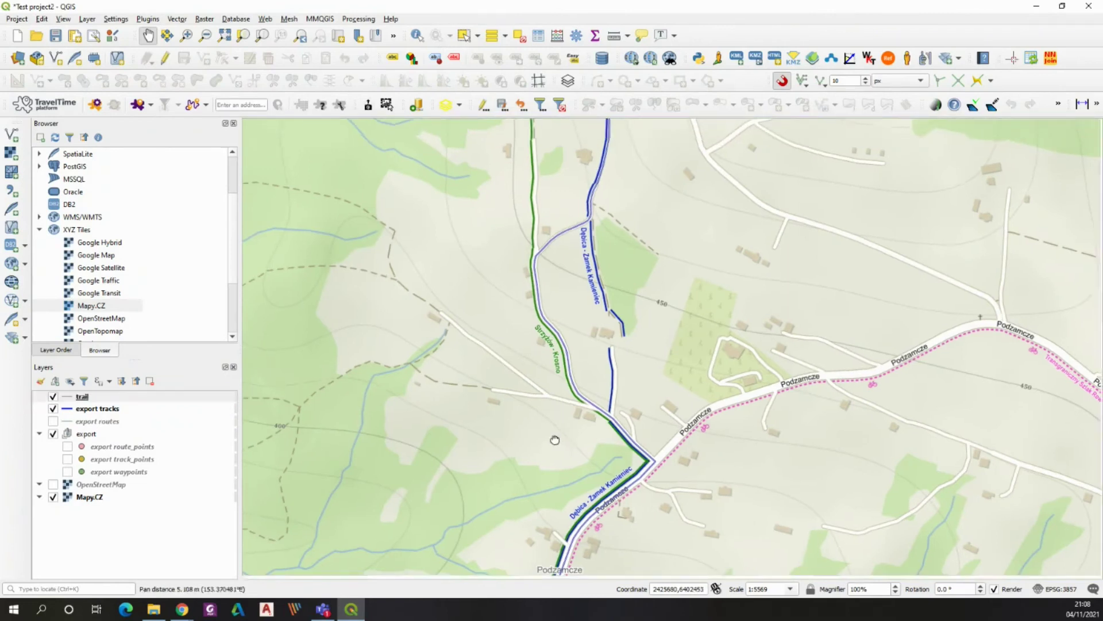
pyautogui.moveTo(554, 439); pyautogui.dragTo(498, 314)
pyautogui.moveTo(586, 442); pyautogui.dragTo(658, 414)
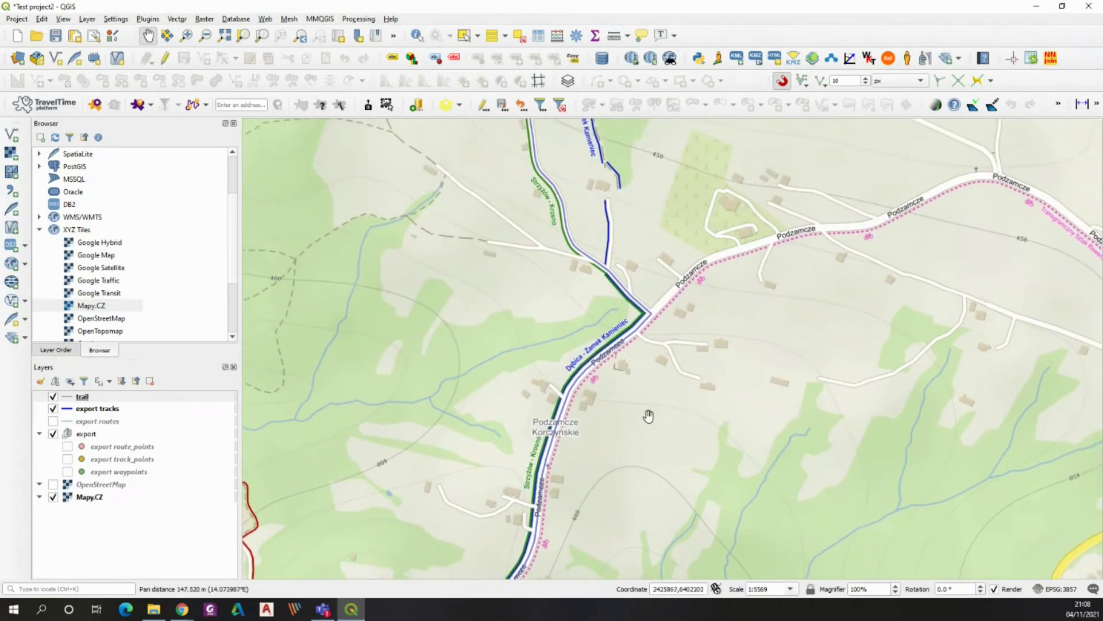
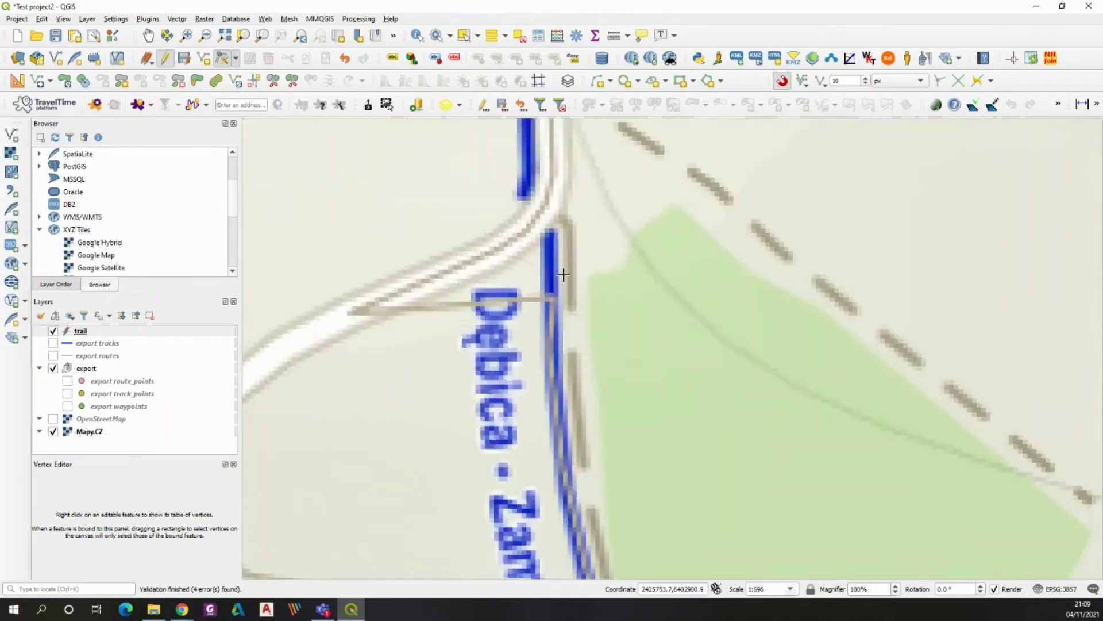
# - Move the trail layer's vertices at the side-road junction onto the marked blue Dębica - Zamek Kamieniec route
pyautogui.scroll(3, 550, 271)
pyautogui.click(549, 265)
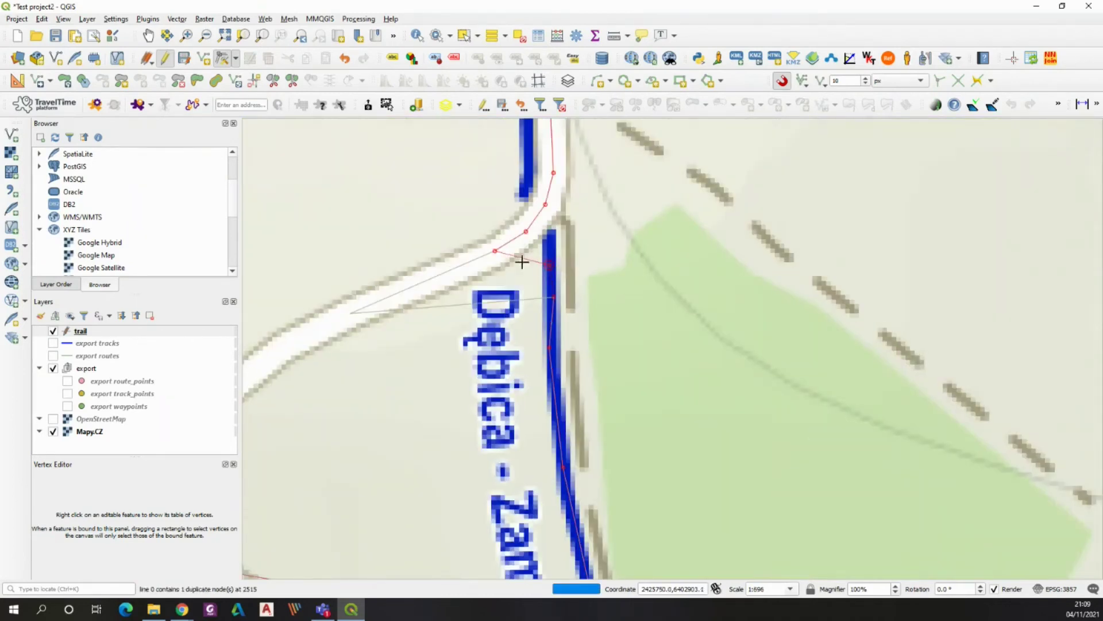
pyautogui.click(496, 251)
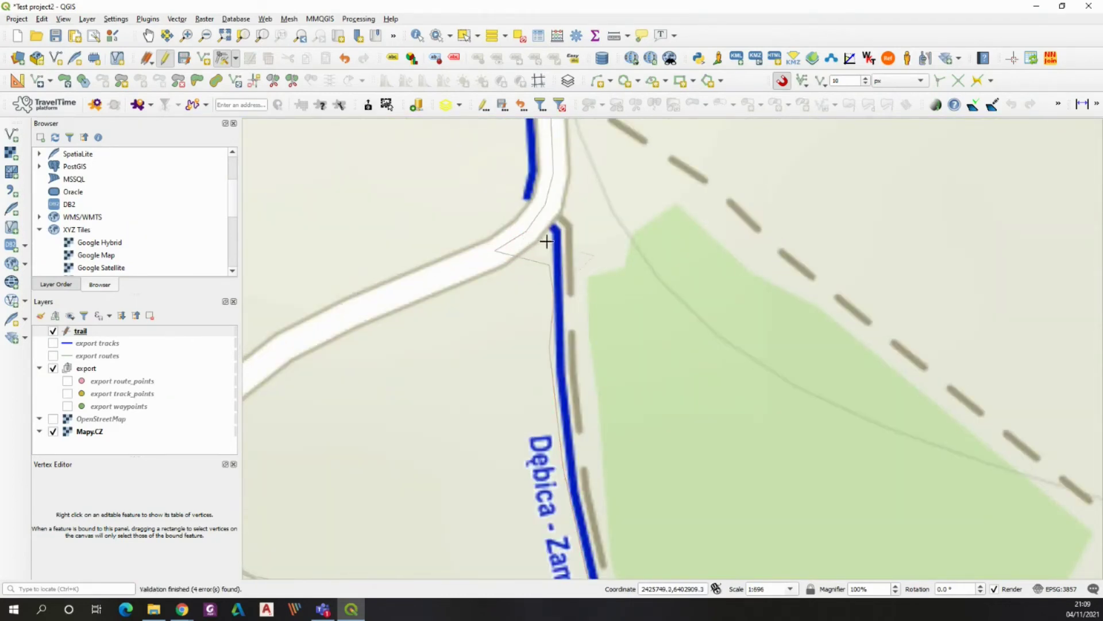
pyautogui.click(495, 249)
# - Move trail vertices from the green Strzyżów - Krosno route onto the blue route's bend and its southern stretch toward Podzamcze
pyautogui.scroll(-3, 543, 236)
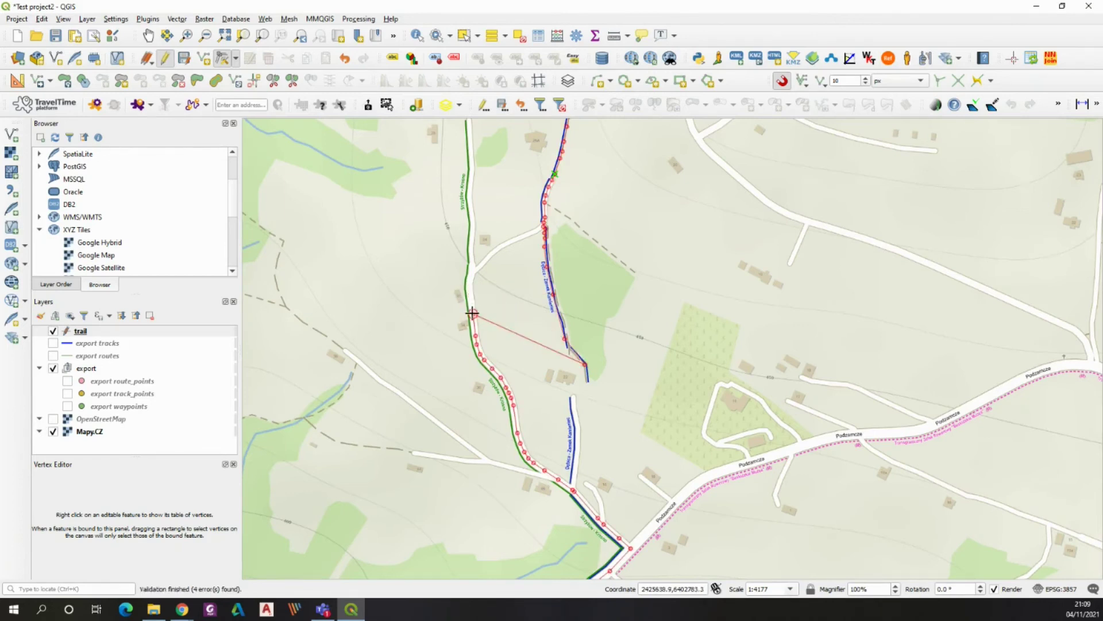
pyautogui.click(587, 385)
pyautogui.click(477, 338)
pyautogui.click(571, 399)
pyautogui.click(482, 349)
pyautogui.click(569, 397)
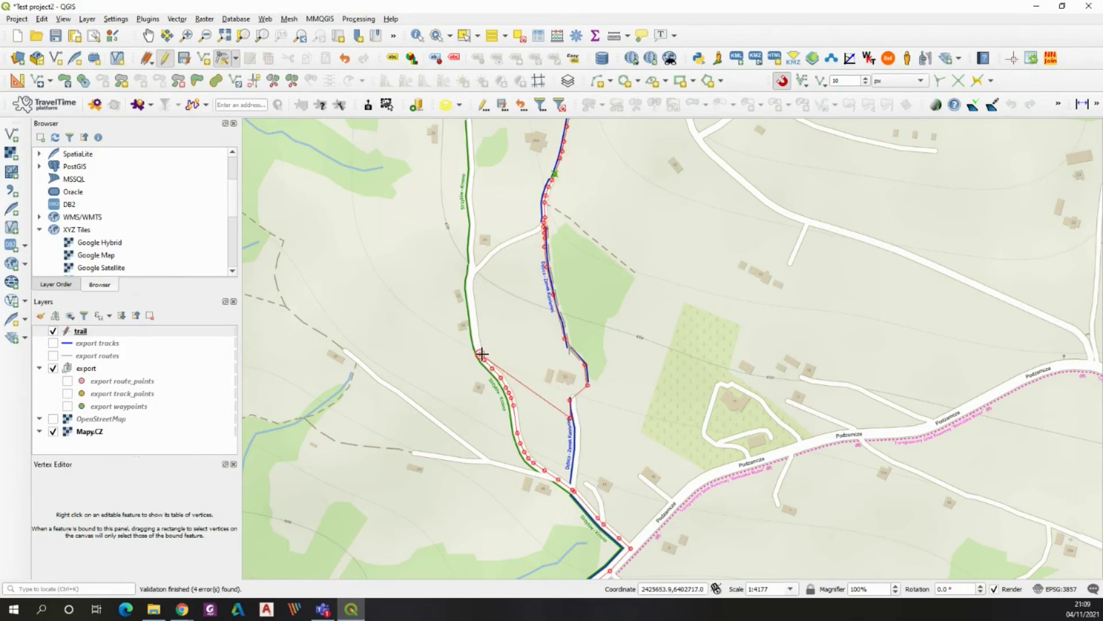
pyautogui.click(575, 433)
pyautogui.click(486, 361)
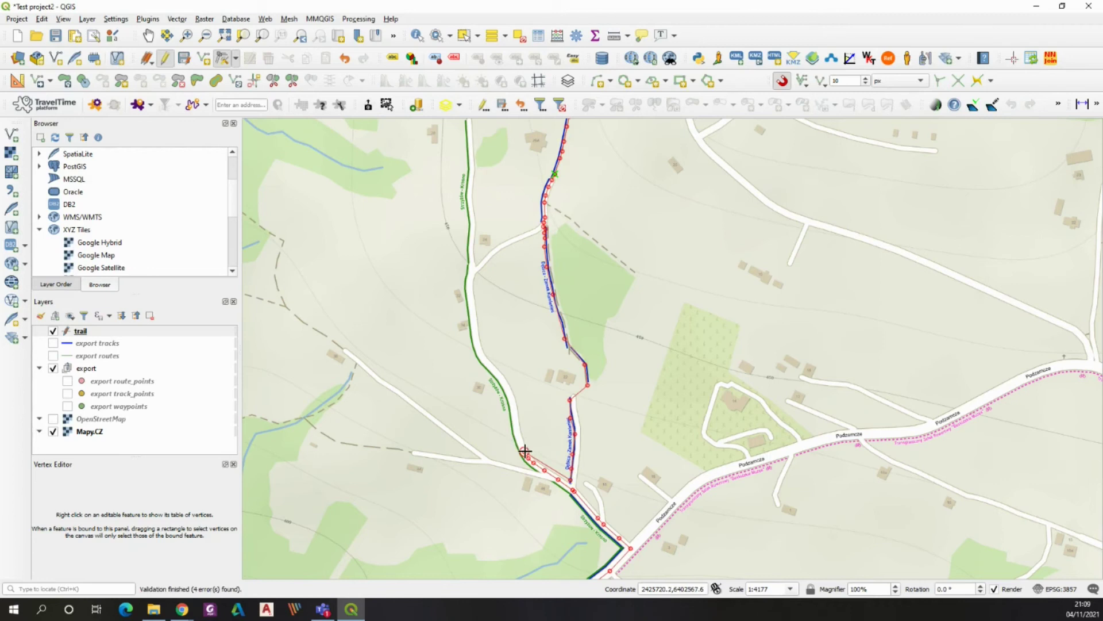
# - Delete the surplus trail vertices left along the green route just north of where it joins the blue one
pyautogui.press('Delete')
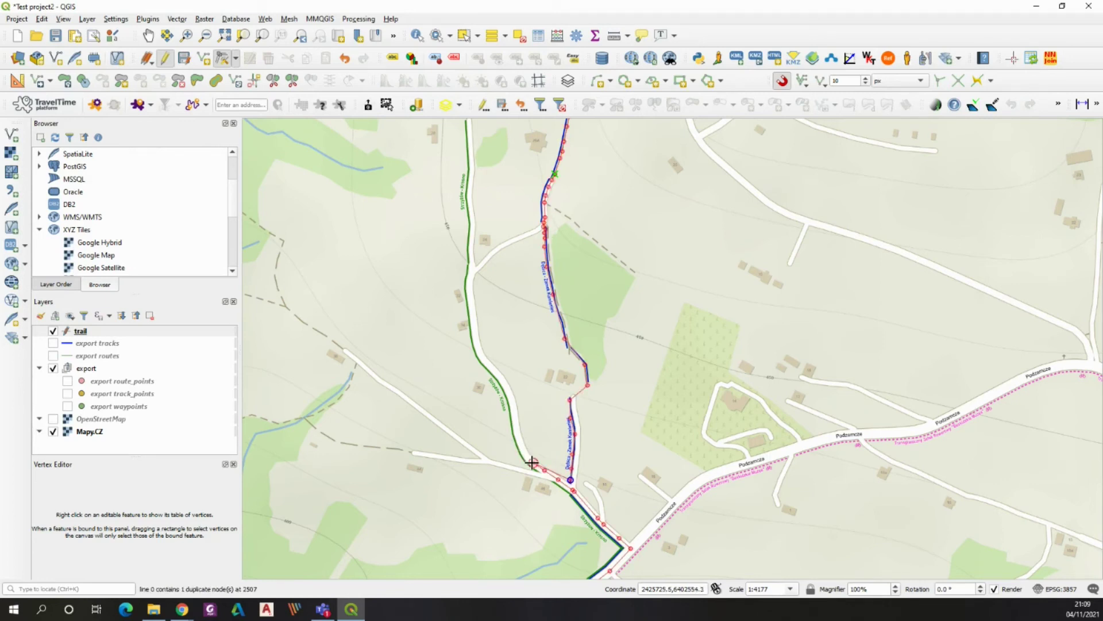
pyautogui.click(534, 462)
pyautogui.press('Delete')
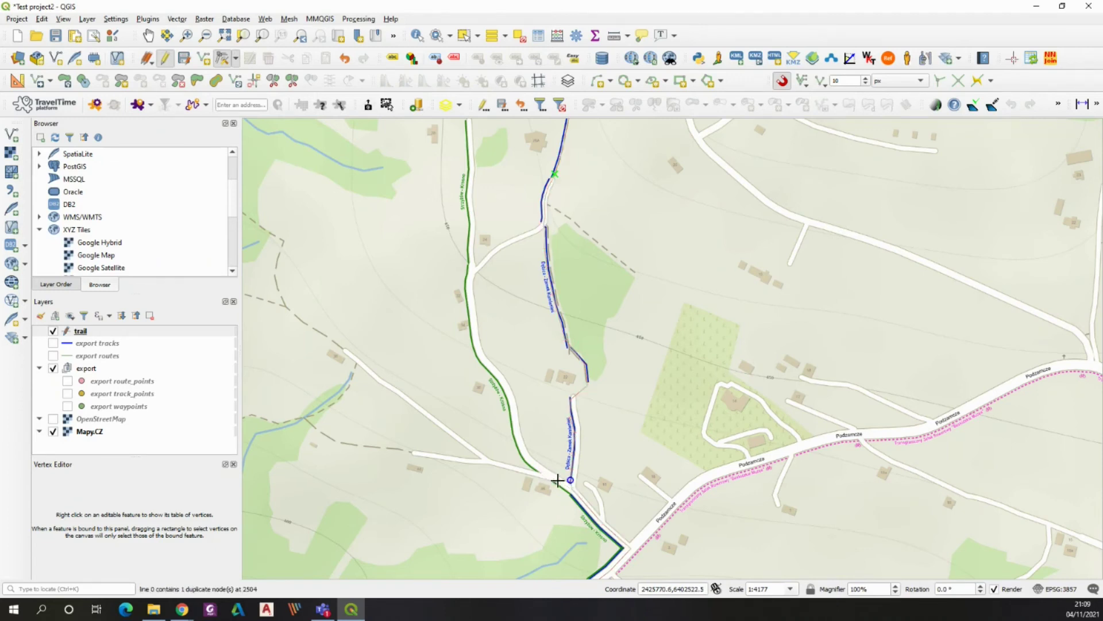
pyautogui.scroll(-1, 686, 386)
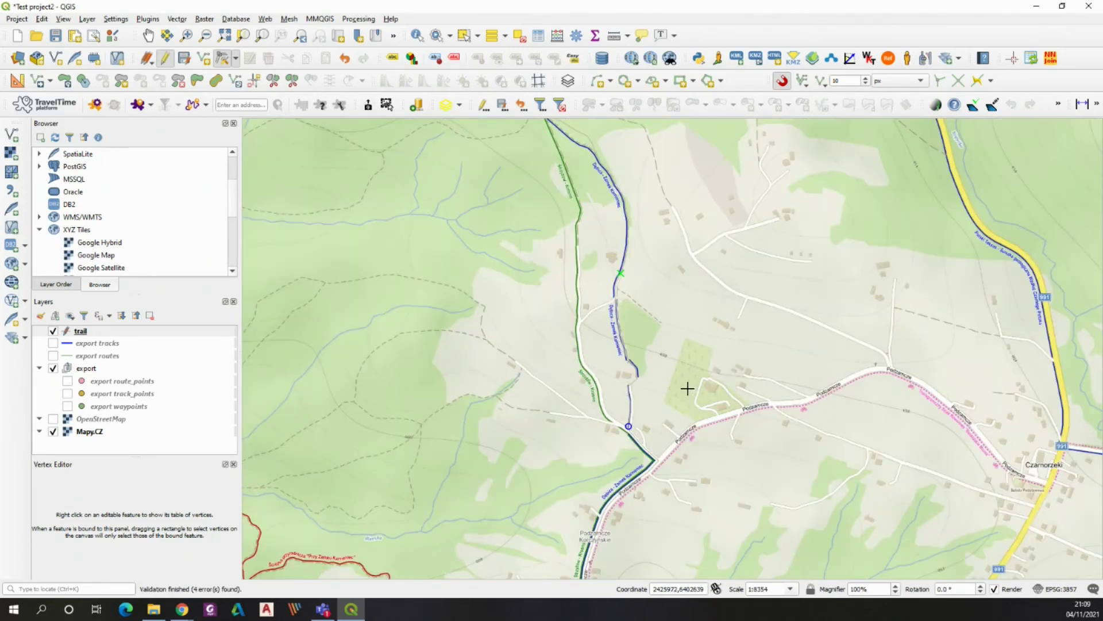
pyautogui.scroll(1, 685, 386)
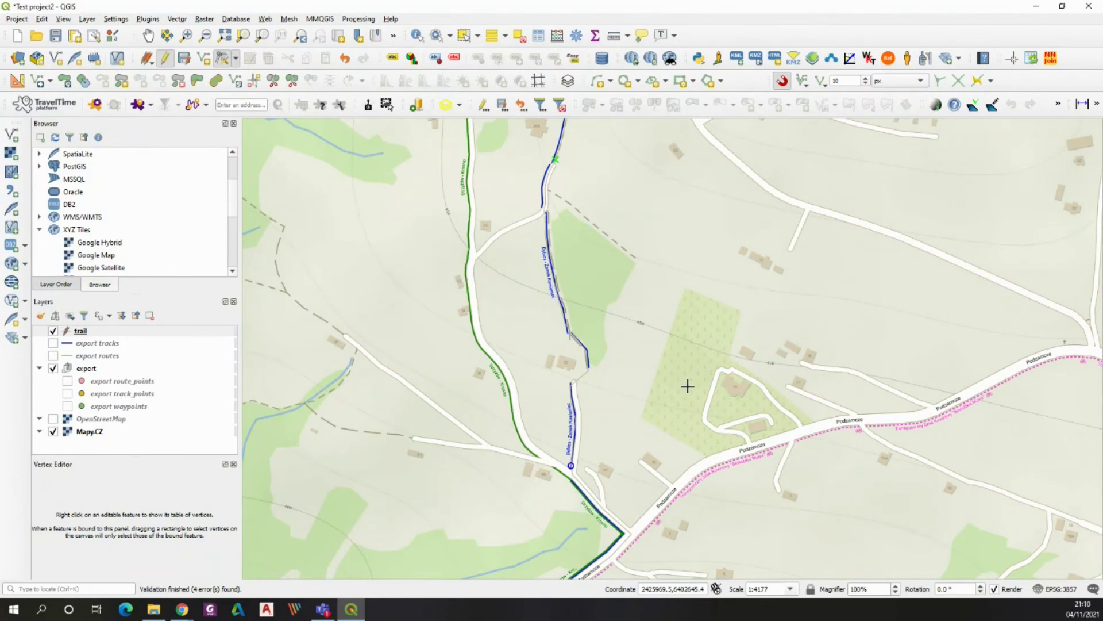
# - Copy the symbology of the export tracks layer and apply it to the trail layer
pyautogui.click(98, 343)
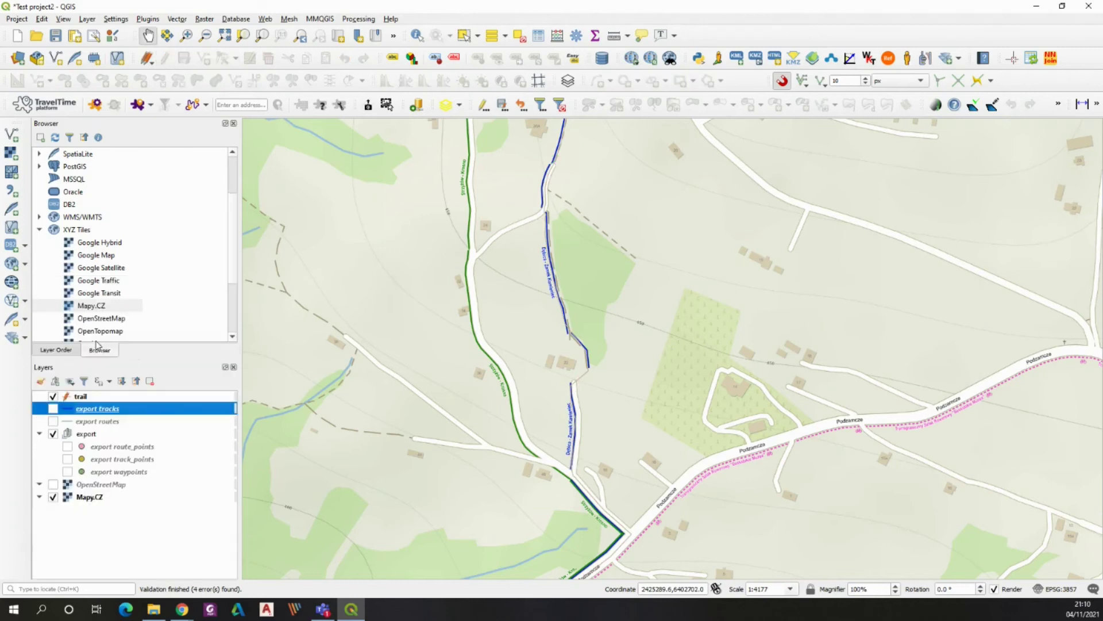
pyautogui.rightClick(92, 410)
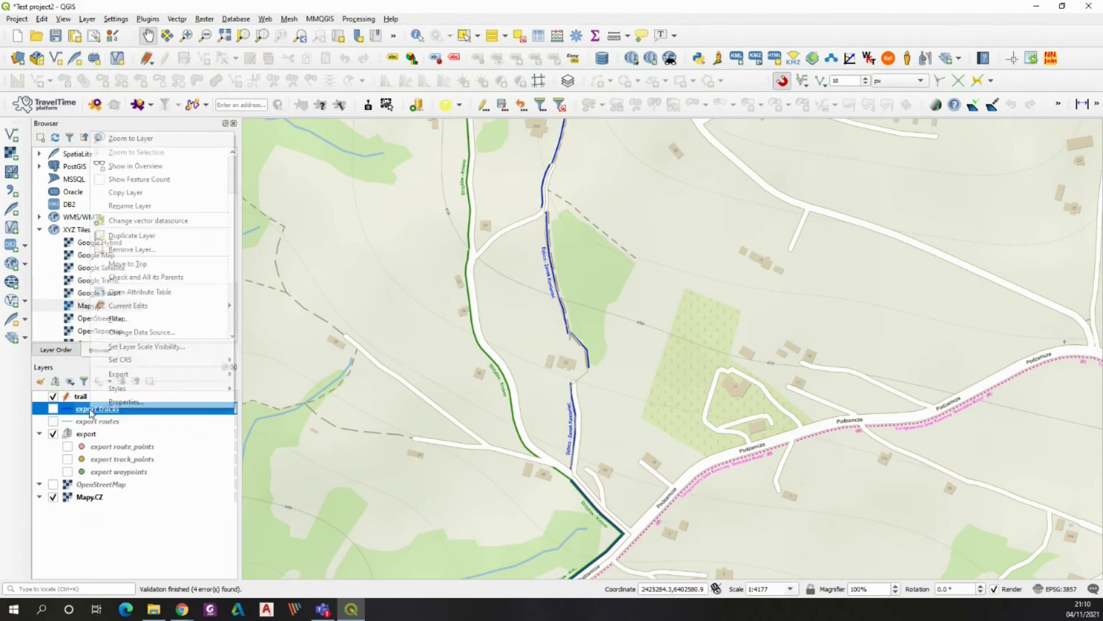
pyautogui.moveTo(115, 394)
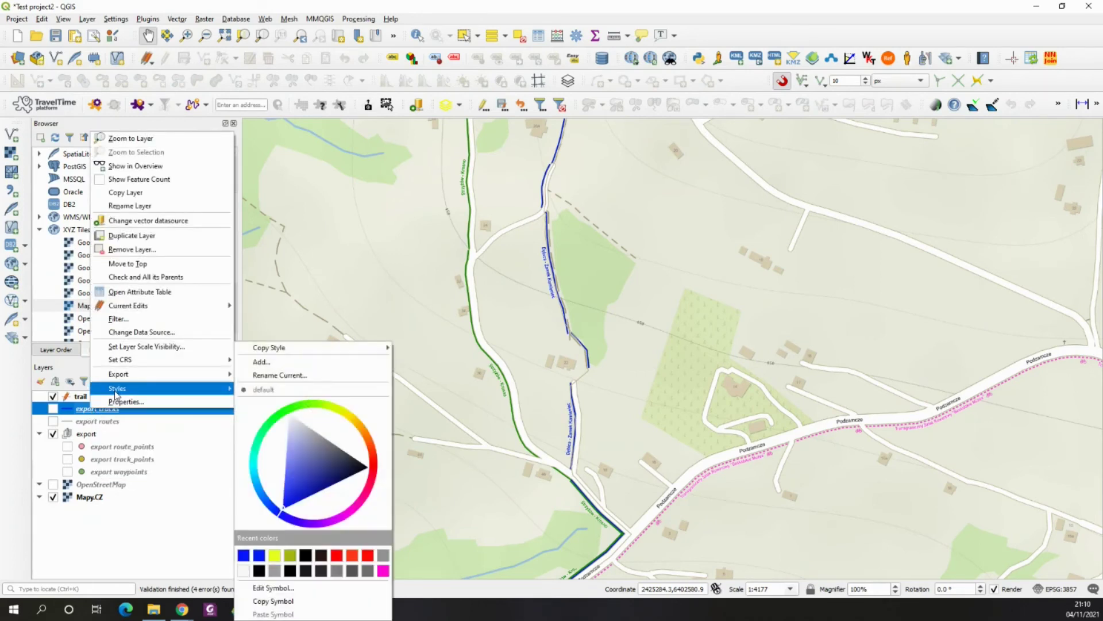
pyautogui.moveTo(271, 350)
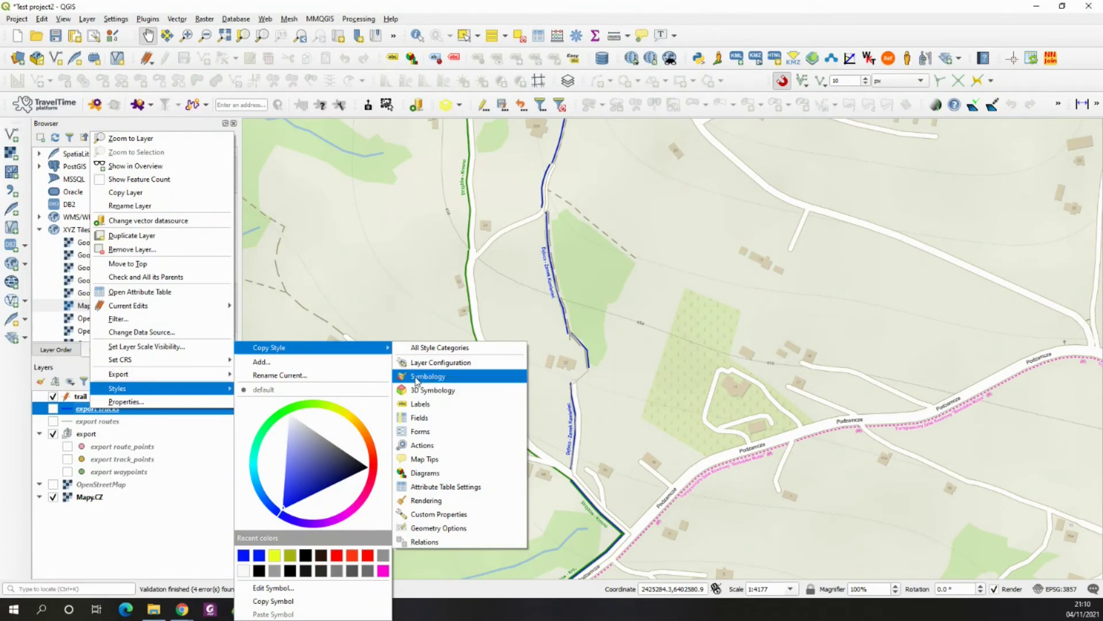
pyautogui.click(416, 377)
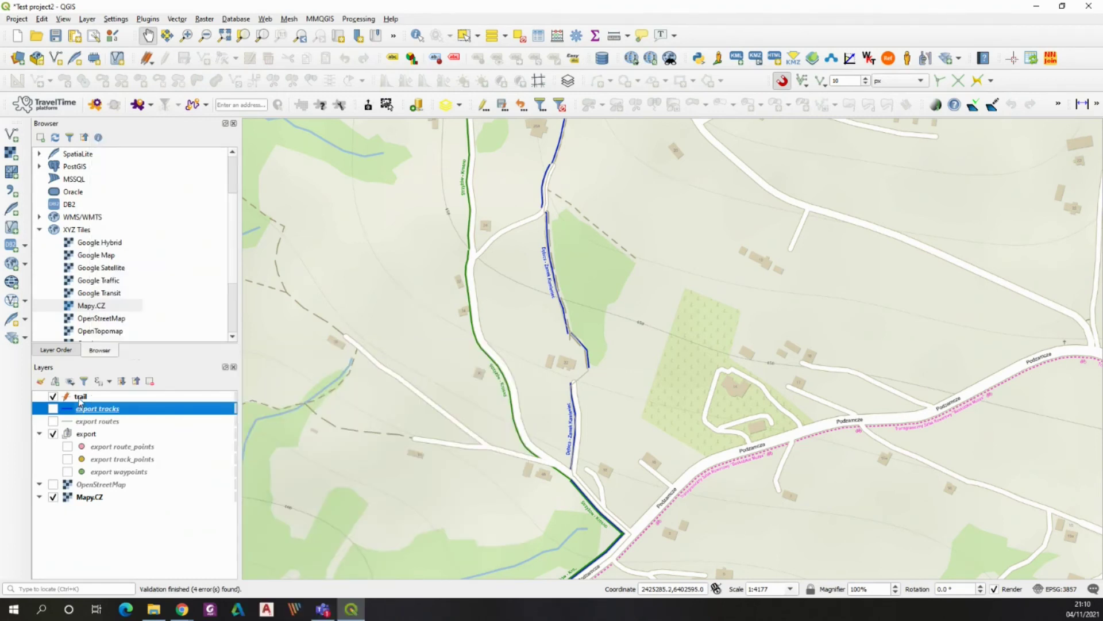
pyautogui.rightClick(78, 399)
pyautogui.moveTo(200, 379)
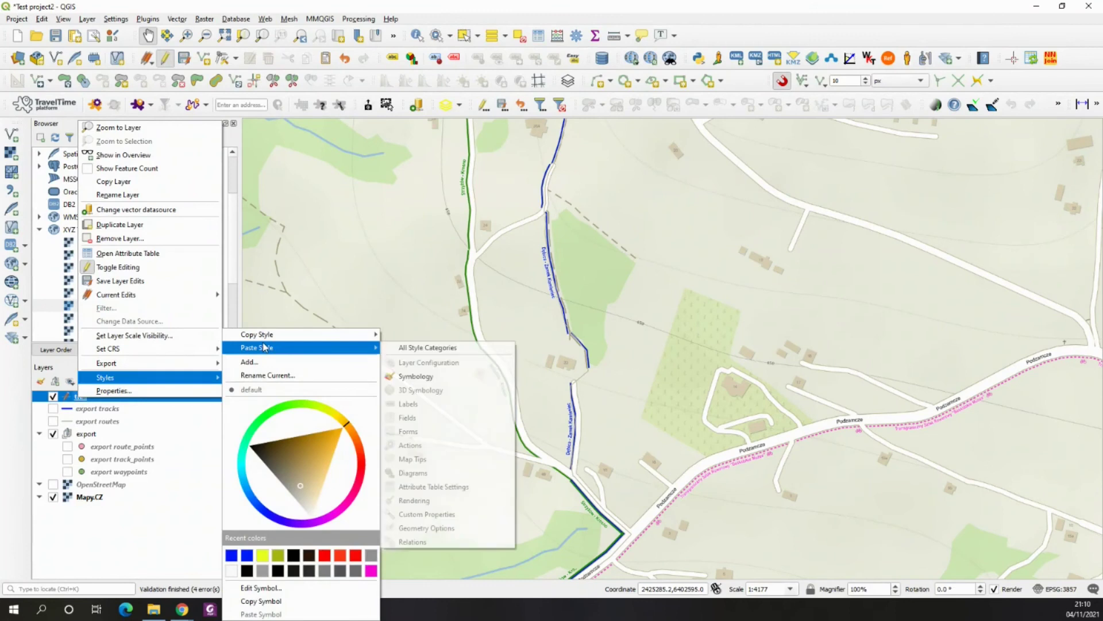
pyautogui.click(421, 374)
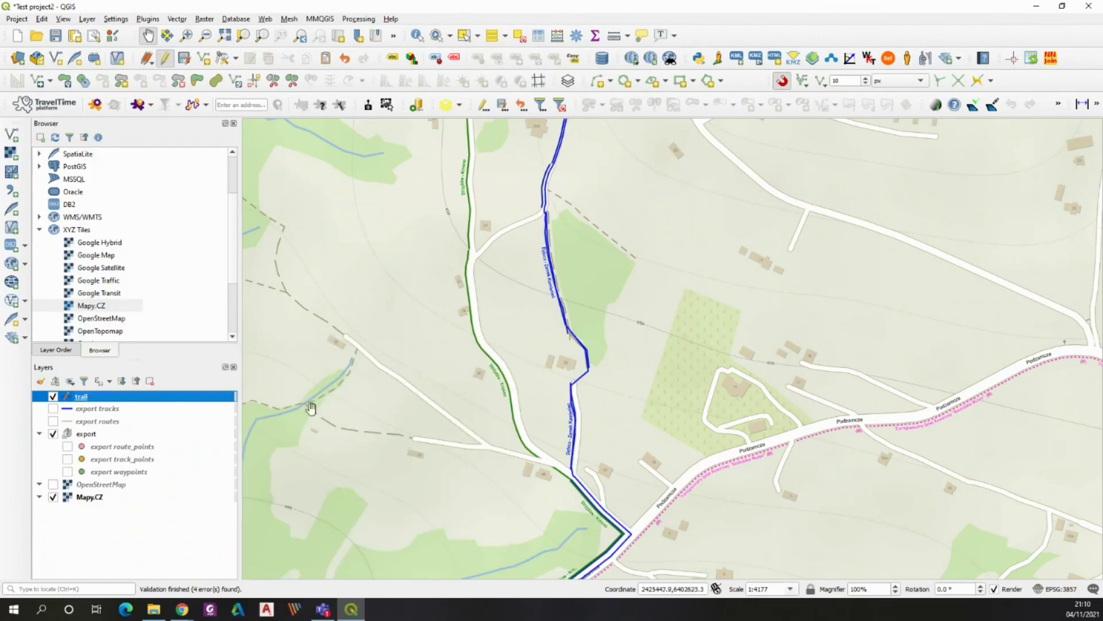
# - Using the Vertex Tool for all layers, move the trail vertices south of the dashed path's junction in the forest onto the marked blue route
pyautogui.scroll(-2, 576, 403)
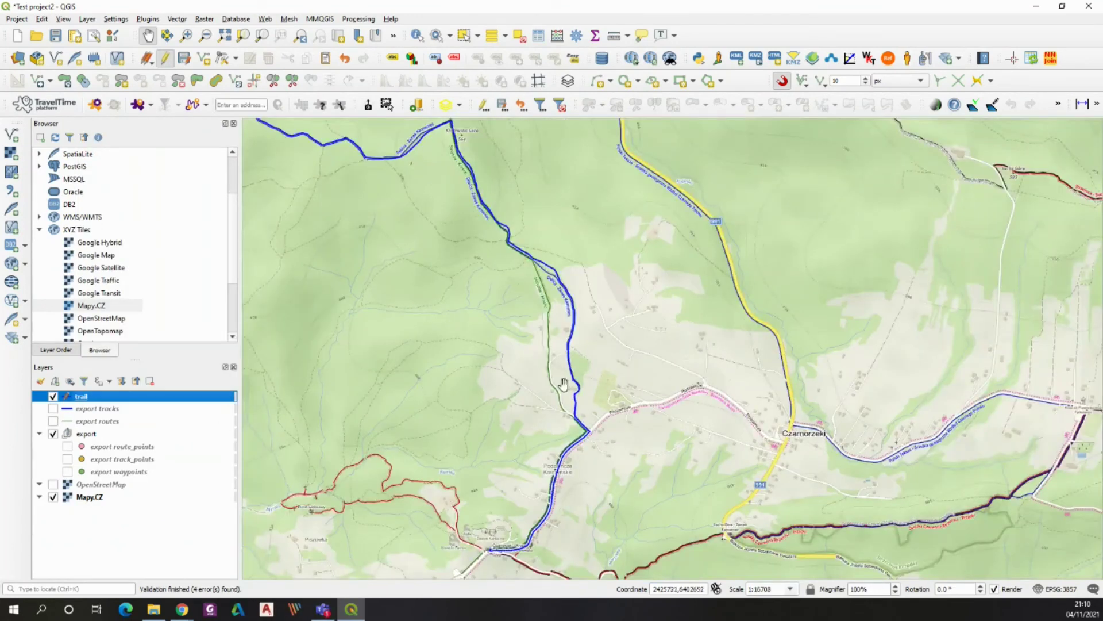
pyautogui.scroll(-1, 556, 349)
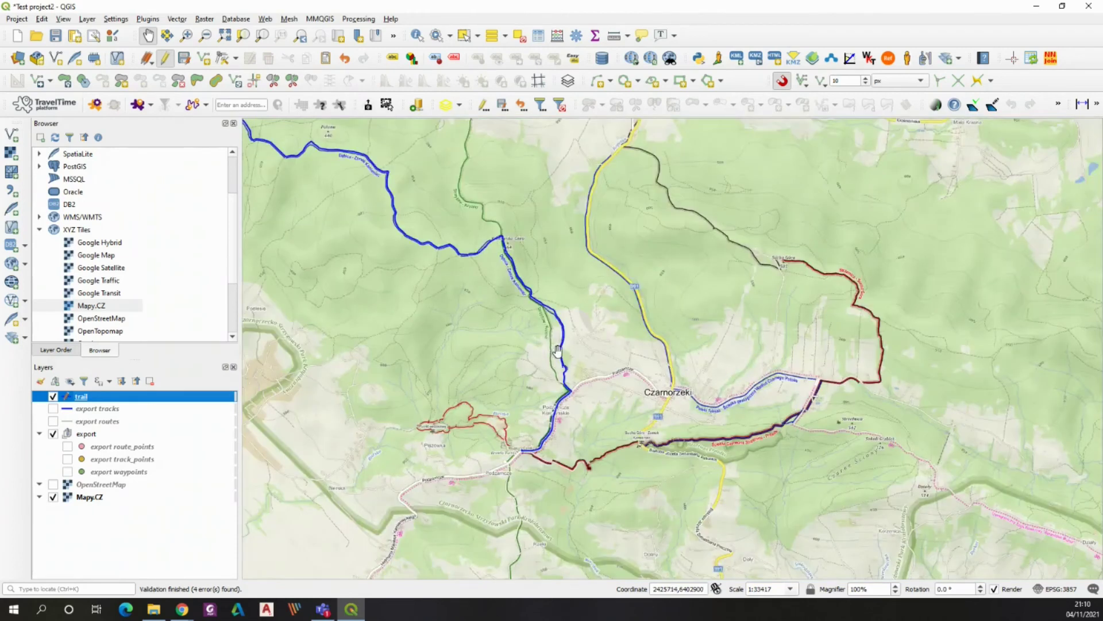
pyautogui.scroll(-1, 562, 348)
pyautogui.moveTo(407, 283); pyautogui.dragTo(632, 459)
pyautogui.scroll(2, 632, 392)
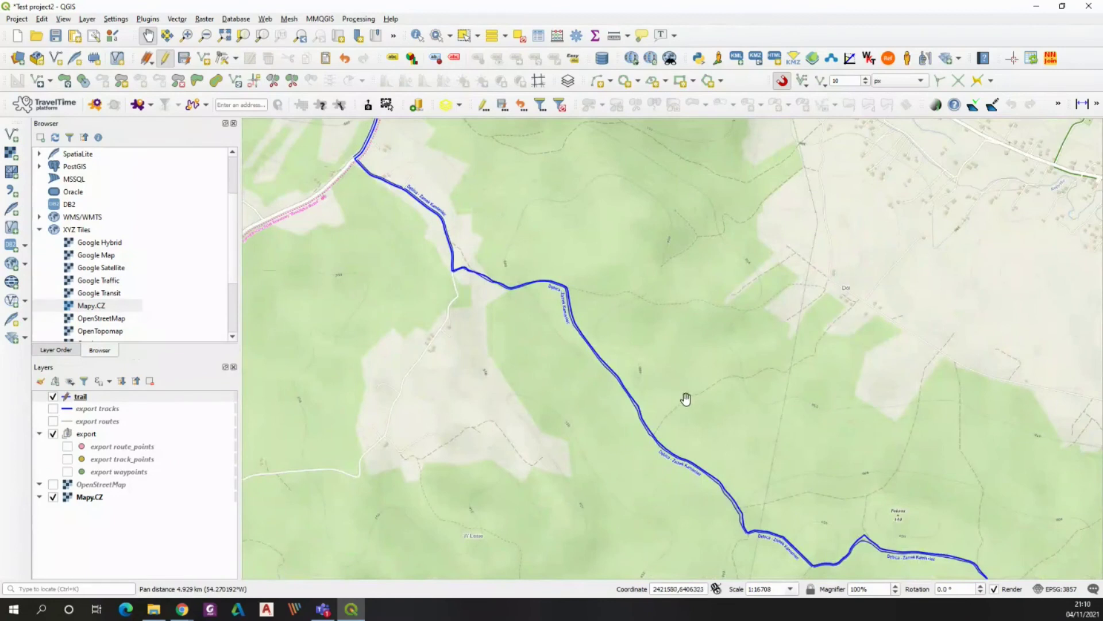
pyautogui.moveTo(684, 399); pyautogui.dragTo(635, 338)
pyautogui.scroll(2, 674, 468)
pyautogui.moveTo(597, 476)
pyautogui.mouseDown()
pyautogui.moveTo(506, 374)
pyautogui.moveTo(584, 485)
pyautogui.mouseUp()
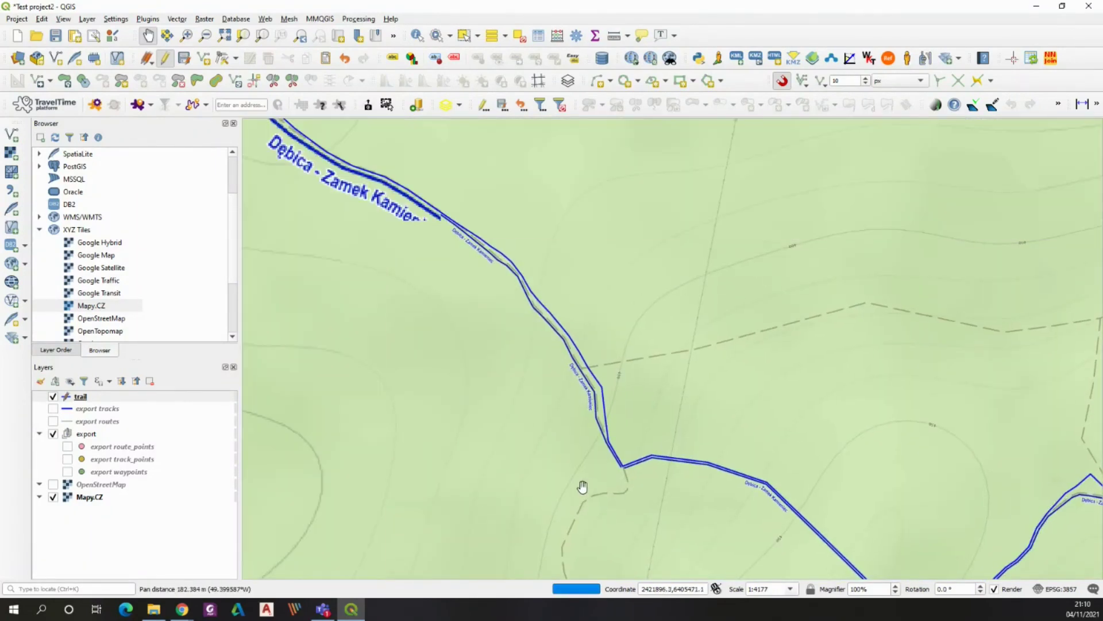
pyautogui.click(235, 58)
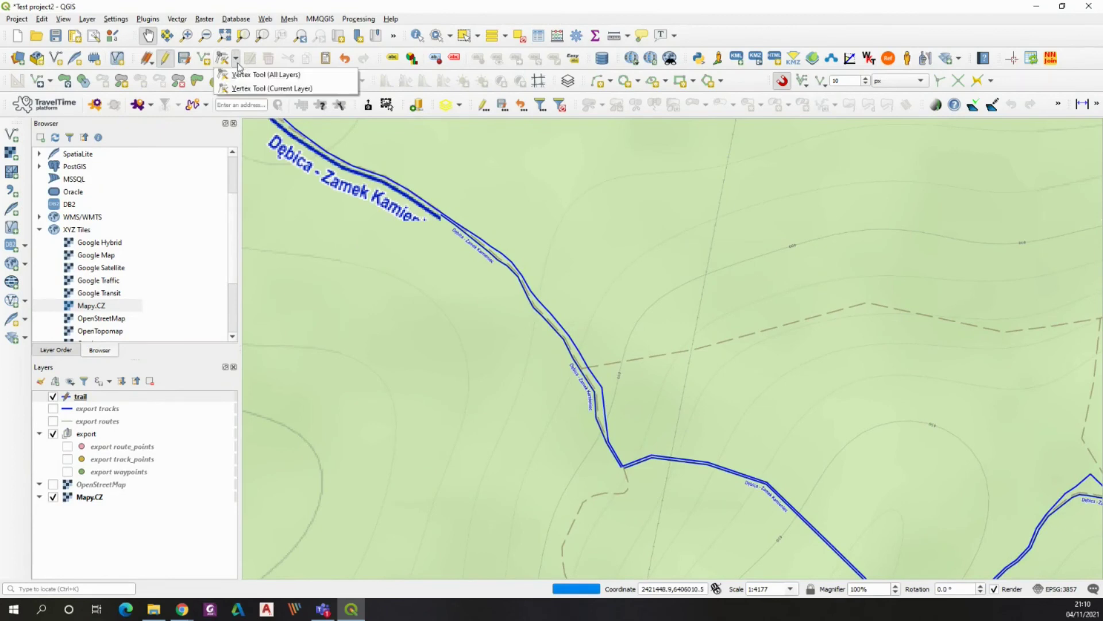
pyautogui.click(270, 78)
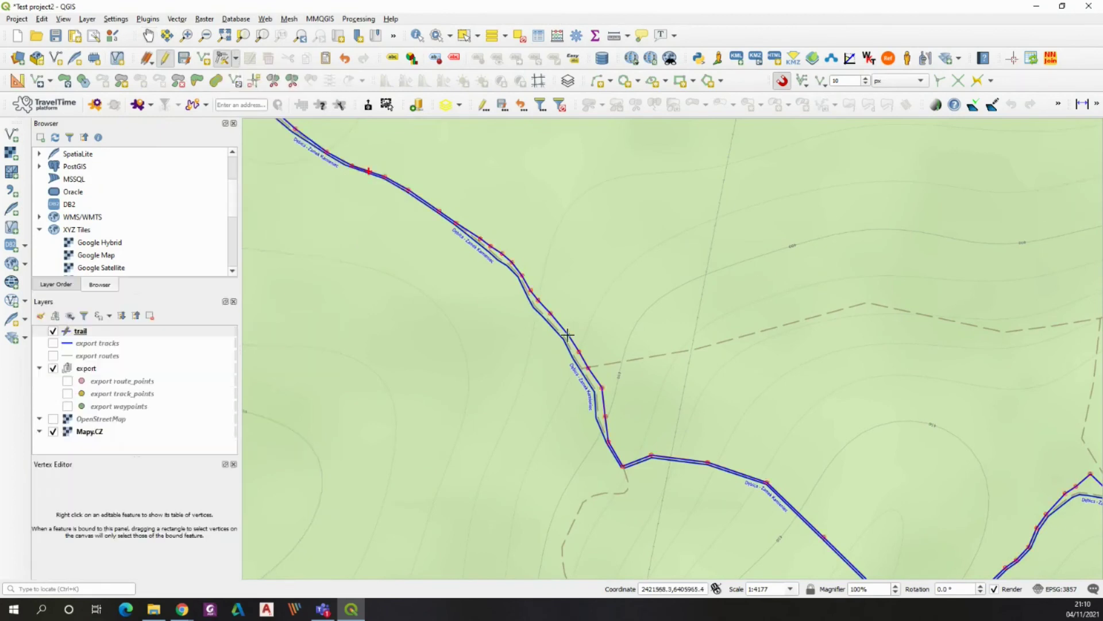
pyautogui.click(593, 390)
pyautogui.click(606, 417)
pyautogui.click(596, 417)
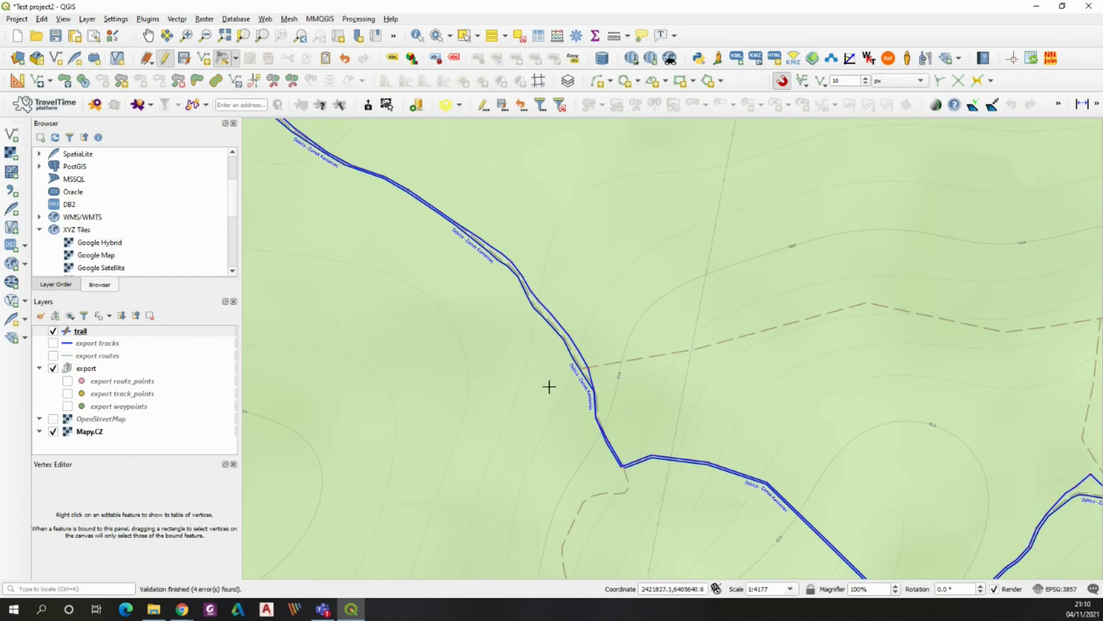
# - Shift the trail vertices from the dashed path's junction northwestward onto the marked Dębica - Zamek Kamieniec line
pyautogui.click(589, 367)
pyautogui.click(578, 369)
pyautogui.click(579, 352)
pyautogui.click(568, 343)
pyautogui.click(555, 333)
pyautogui.click(533, 305)
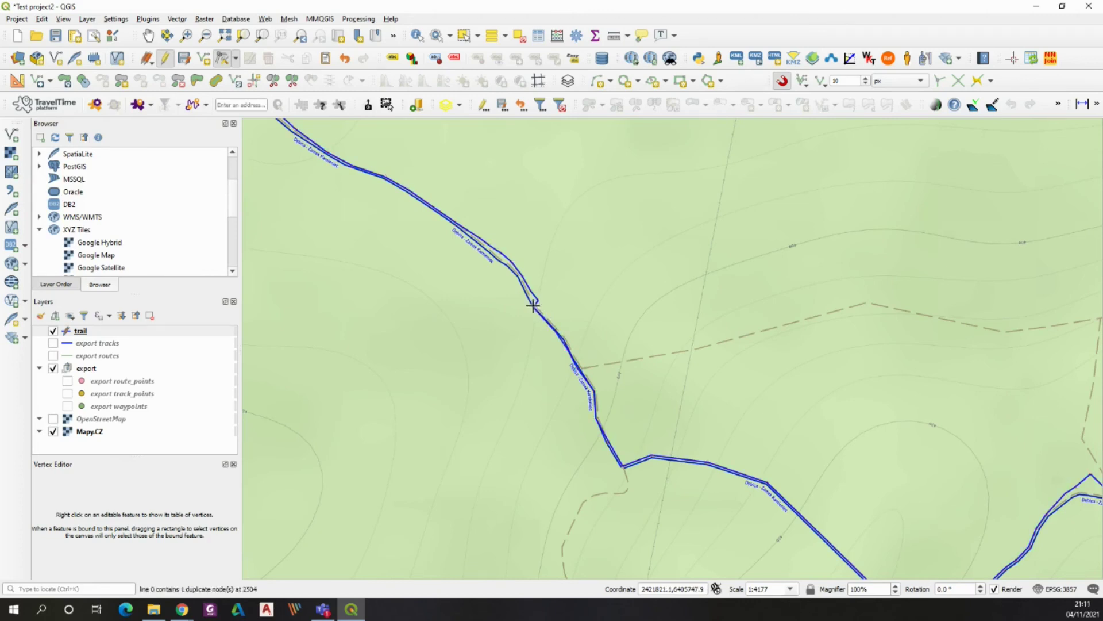
pyautogui.click(538, 300)
pyautogui.click(528, 298)
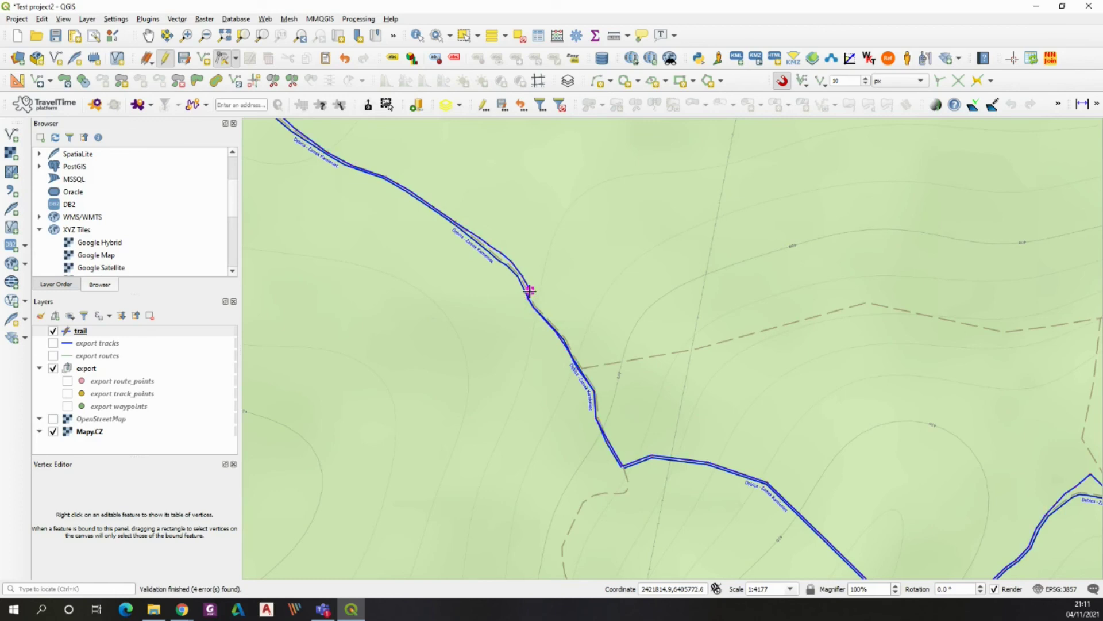
# - Examine the corrected trail along its whole course from Czarnorzeki northwest past Dębica to its northern end
pyautogui.scroll(-4, 520, 296)
pyautogui.scroll(-1, 466, 344)
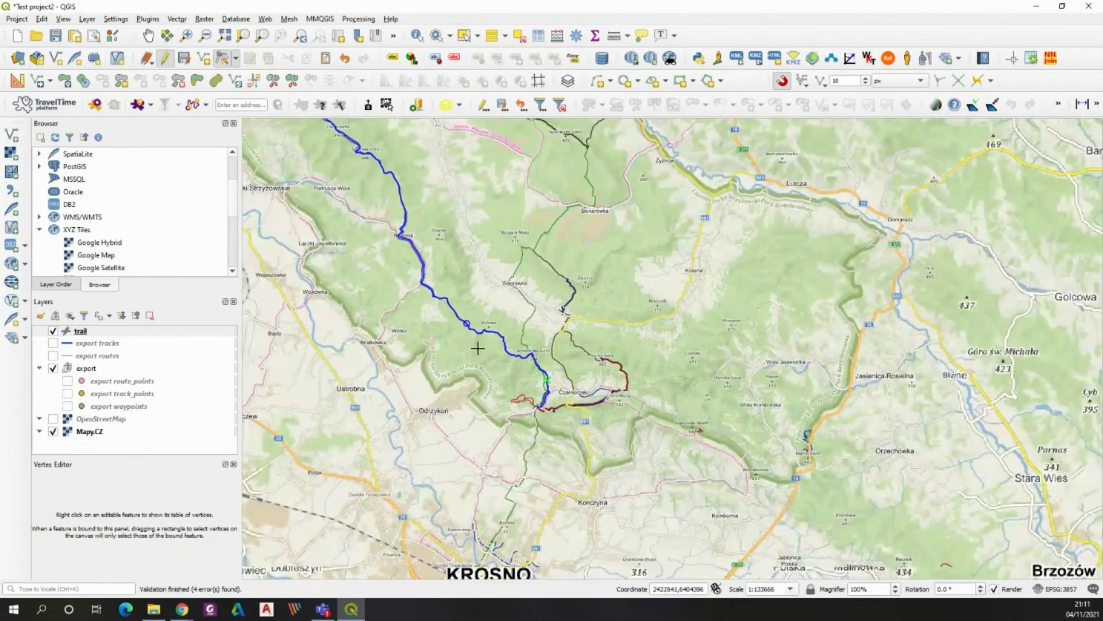
pyautogui.click(149, 35)
pyautogui.moveTo(286, 232); pyautogui.dragTo(494, 389)
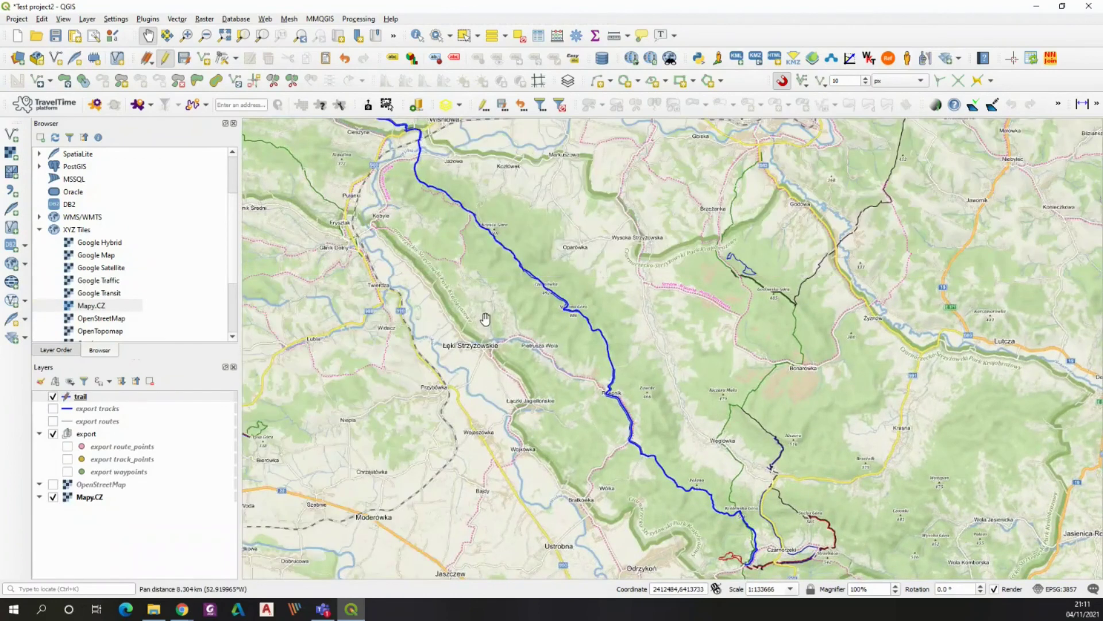
pyautogui.scroll(-1, 402, 310)
pyautogui.moveTo(403, 310); pyautogui.dragTo(518, 376)
pyautogui.moveTo(442, 346); pyautogui.dragTo(493, 384)
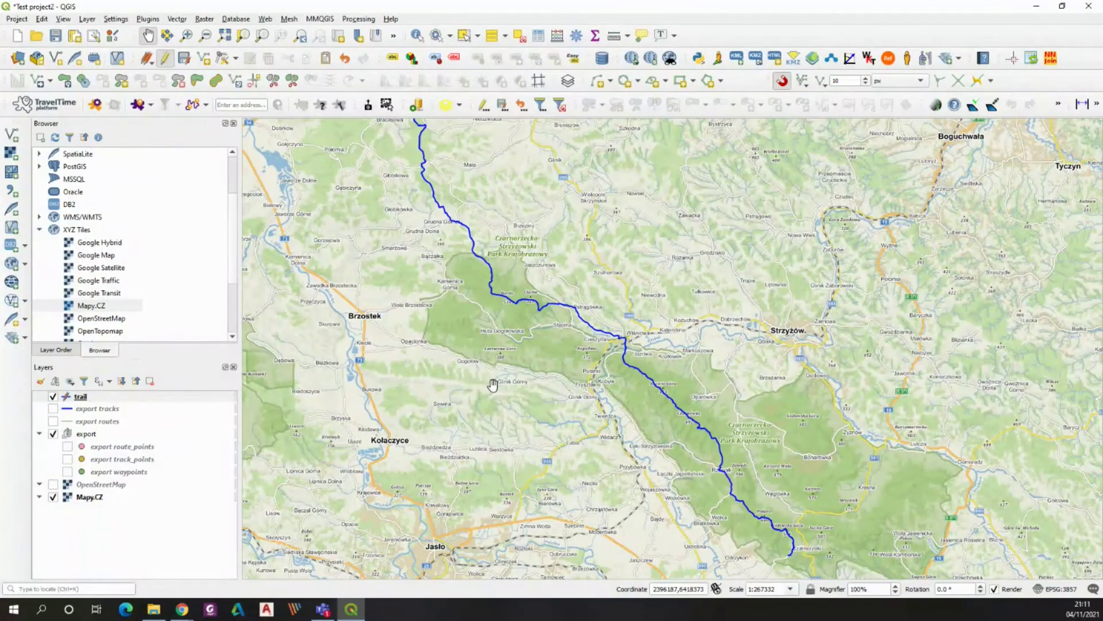
pyautogui.moveTo(431, 335); pyautogui.dragTo(494, 393)
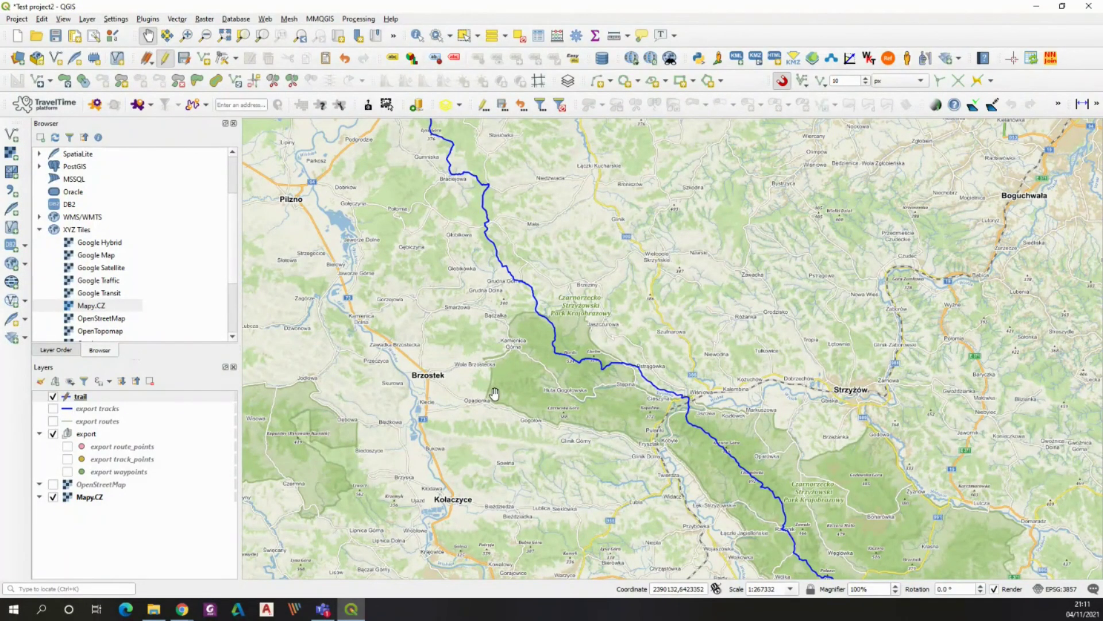
pyautogui.moveTo(434, 307); pyautogui.dragTo(486, 397)
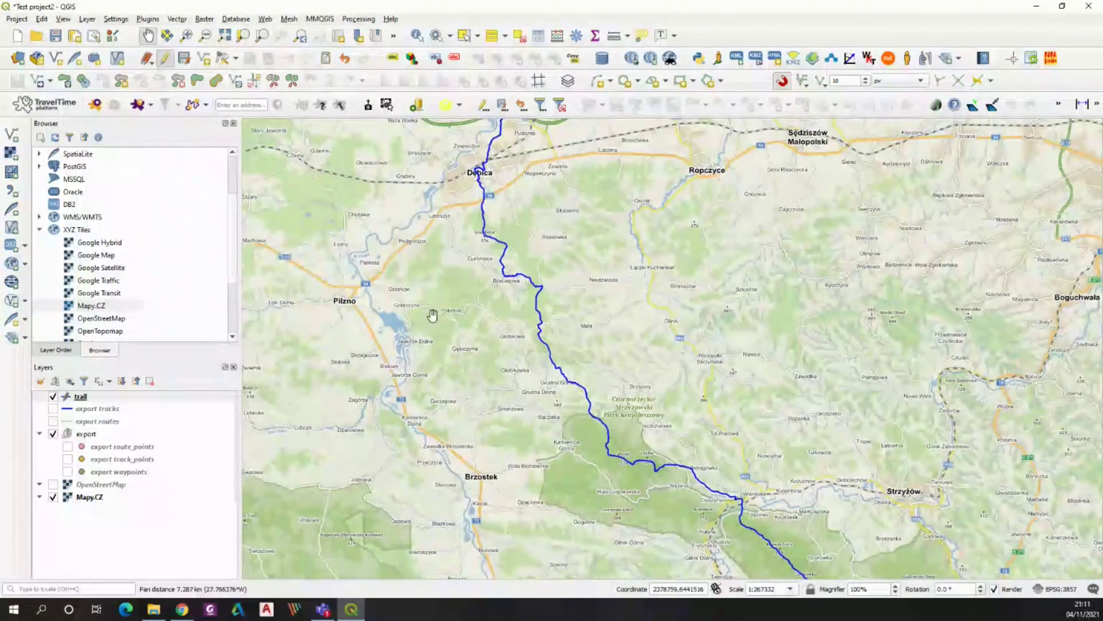
pyautogui.moveTo(434, 316); pyautogui.dragTo(445, 390)
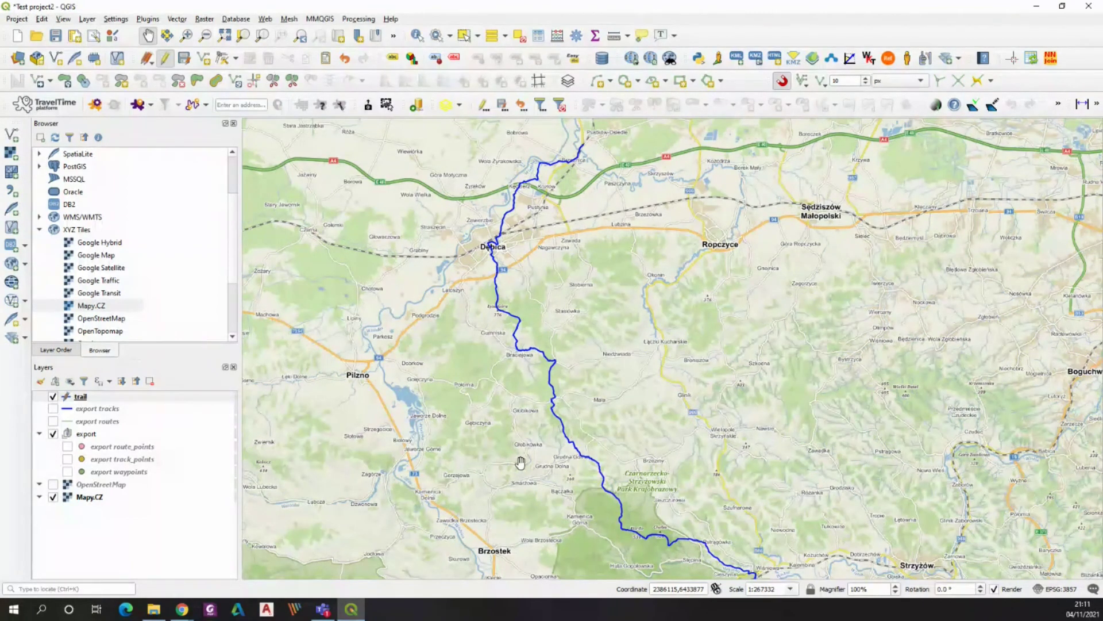
pyautogui.moveTo(520, 463); pyautogui.dragTo(481, 368)
pyautogui.scroll(-1, 481, 370)
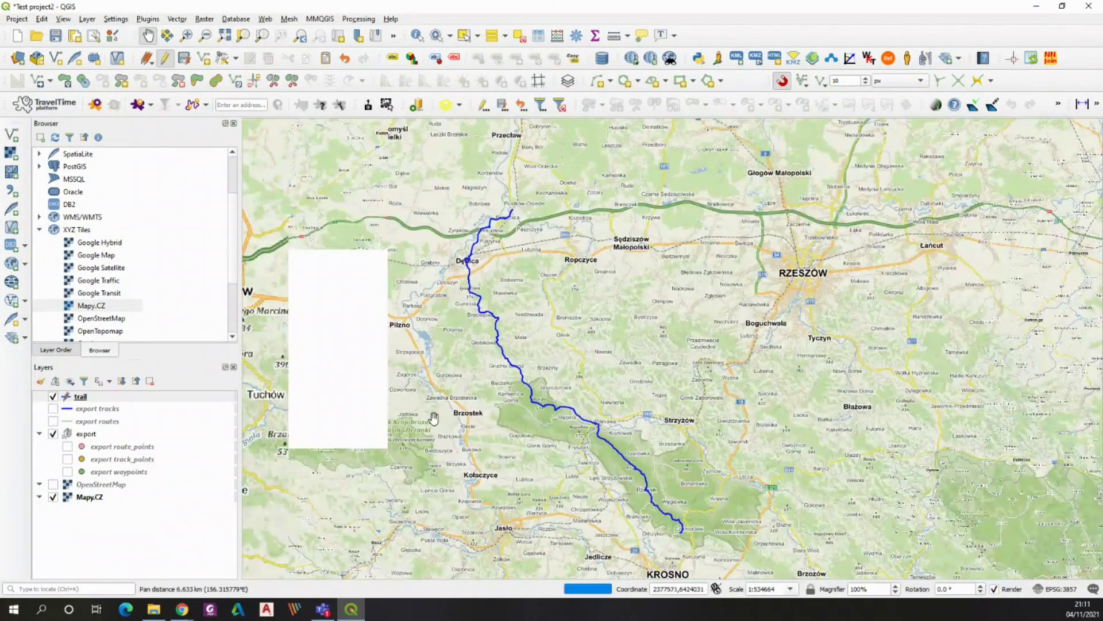